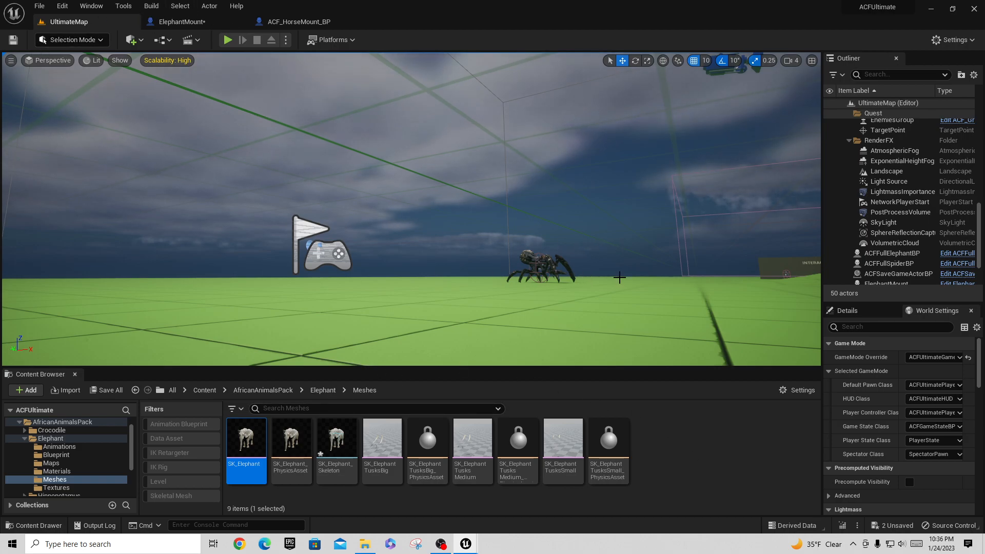
{"action": "right_click_drag", "start_coordinate": [633, 291], "coordinate": [785, 295]}
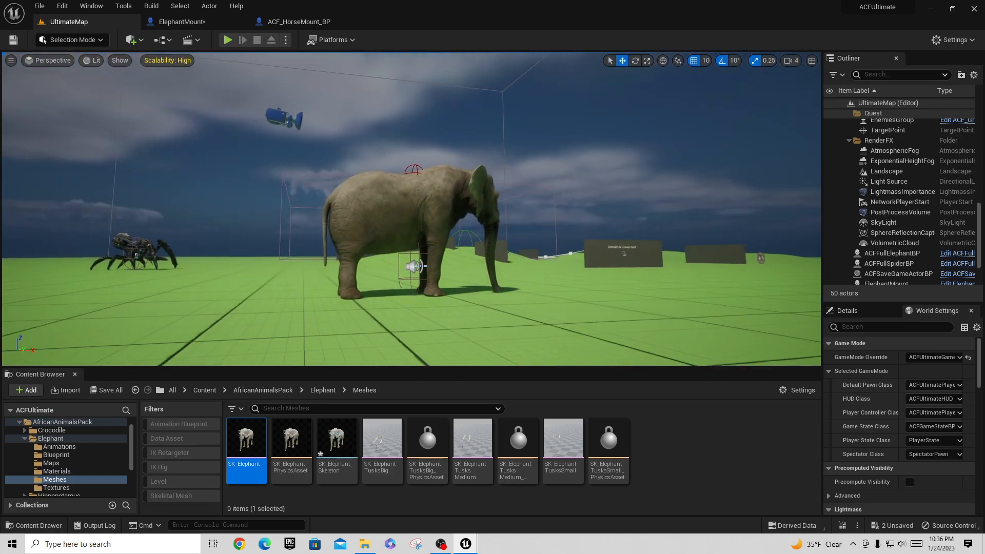
{"action": "key", "text": "a"}
{"action": "mouse_move", "coordinate": [634, 295]}
{"action": "right_mouse_down"}
{"action": "mouse_move", "coordinate": [728, 277]}
{"action": "mouse_move", "coordinate": [724, 299]}
{"action": "mouse_move", "coordinate": [680, 310]}
{"action": "mouse_move", "coordinate": [622, 302]}
{"action": "mouse_move", "coordinate": [656, 301]}
{"action": "mouse_move", "coordinate": [635, 292]}
{"action": "mouse_move", "coordinate": [612, 299]}
{"action": "mouse_move", "coordinate": [622, 321]}
{"action": "mouse_move", "coordinate": [669, 308]}
{"action": "mouse_move", "coordinate": [728, 315]}
{"action": "mouse_move", "coordinate": [634, 291]}
{"action": "right_mouse_up"}
{"action": "key", "text": "w"}
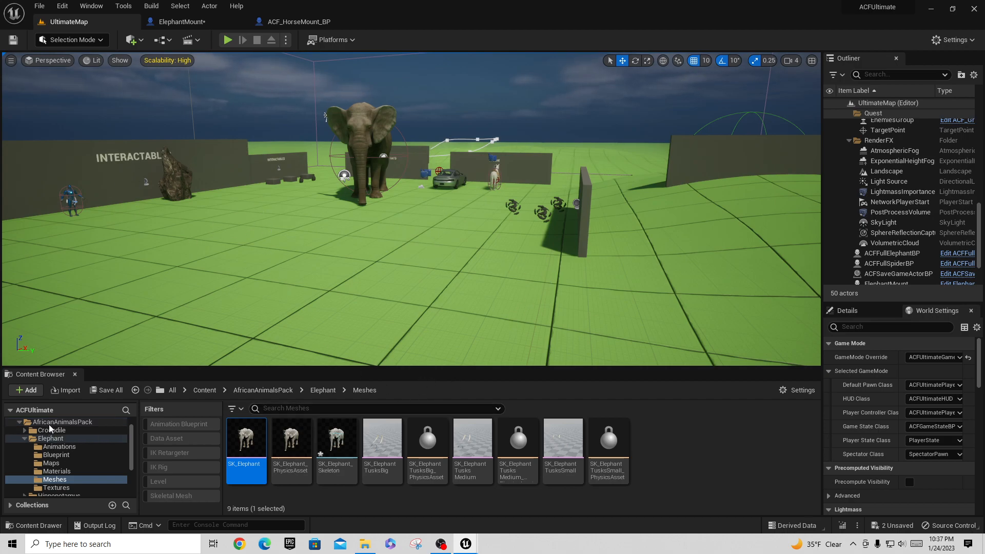
Step: Search all project content for "spider" and enlarge the Content Browser to show the full range of matching assets
{"action": "scroll", "coordinate": [17, 423], "scroll_direction": "up", "scroll_amount": 2}
{"action": "left_click", "coordinate": [17, 424]}
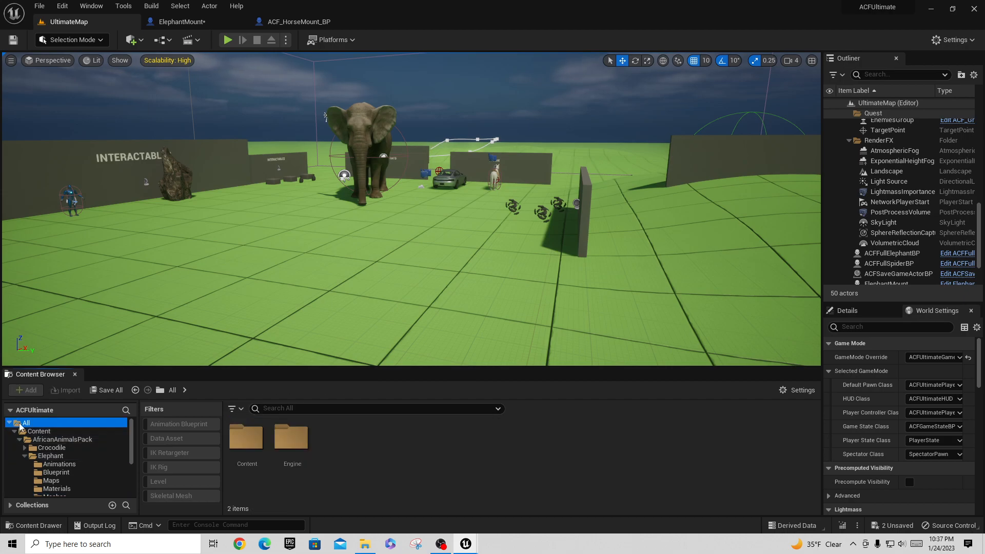
{"action": "left_click", "coordinate": [329, 409]}
{"action": "type", "text": "spider"}
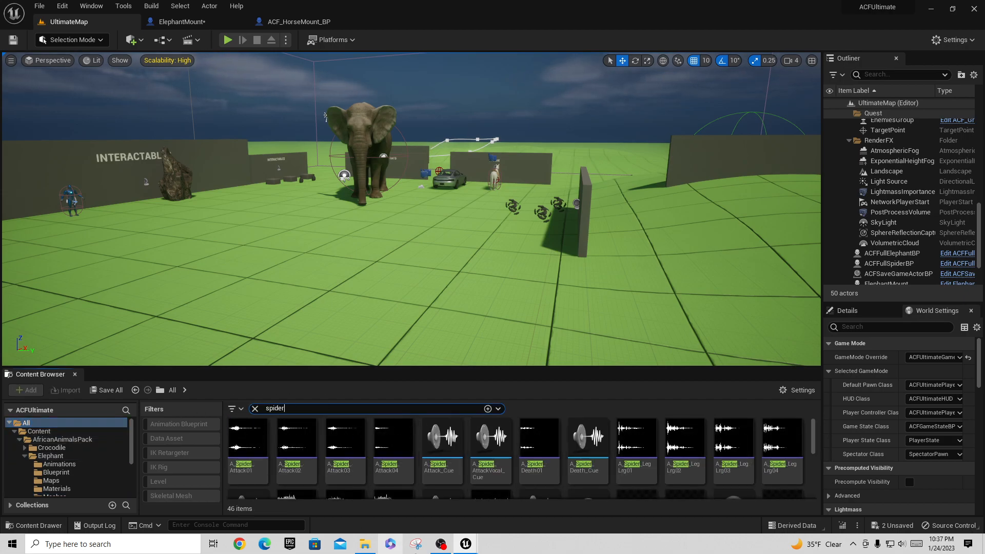
{"action": "scroll", "coordinate": [500, 482], "scroll_direction": "down", "scroll_amount": 1}
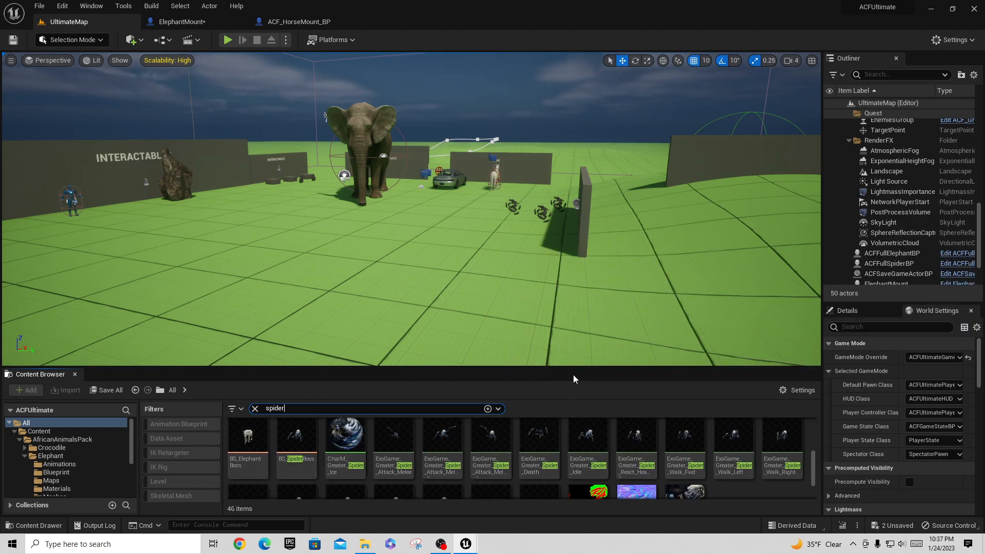
{"action": "left_click_drag", "start_coordinate": [574, 369], "coordinate": [608, 160]}
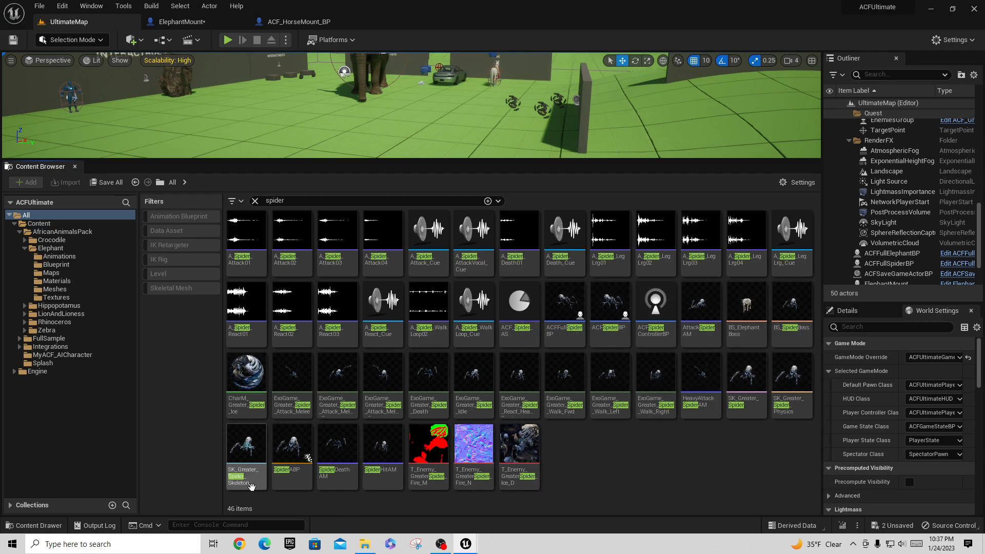
Step: Open the ACFFullSpiderBP blueprint from the spider assets and maximize its editor window
{"action": "left_click", "coordinate": [292, 449]}
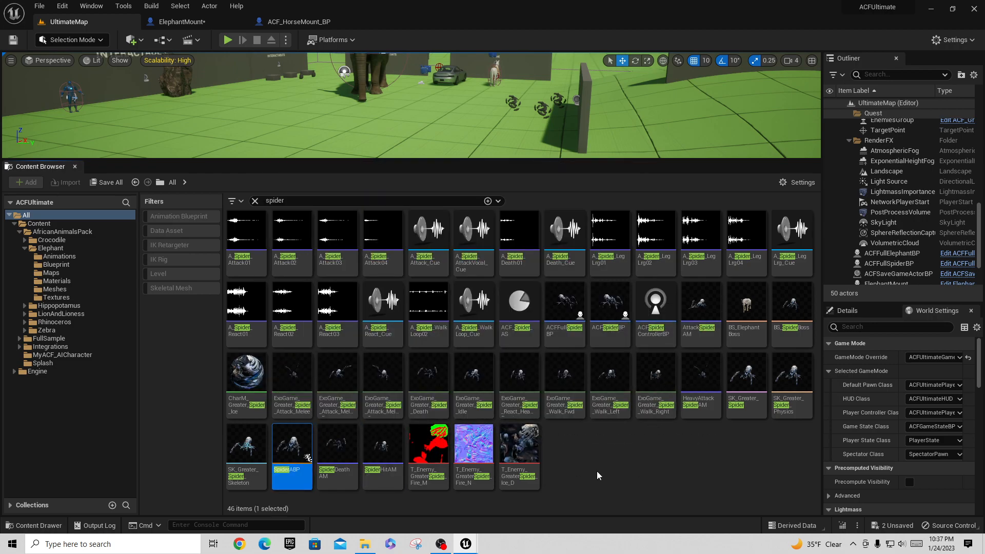
{"action": "left_click", "coordinate": [564, 306]}
{"action": "left_click", "coordinate": [610, 306]}
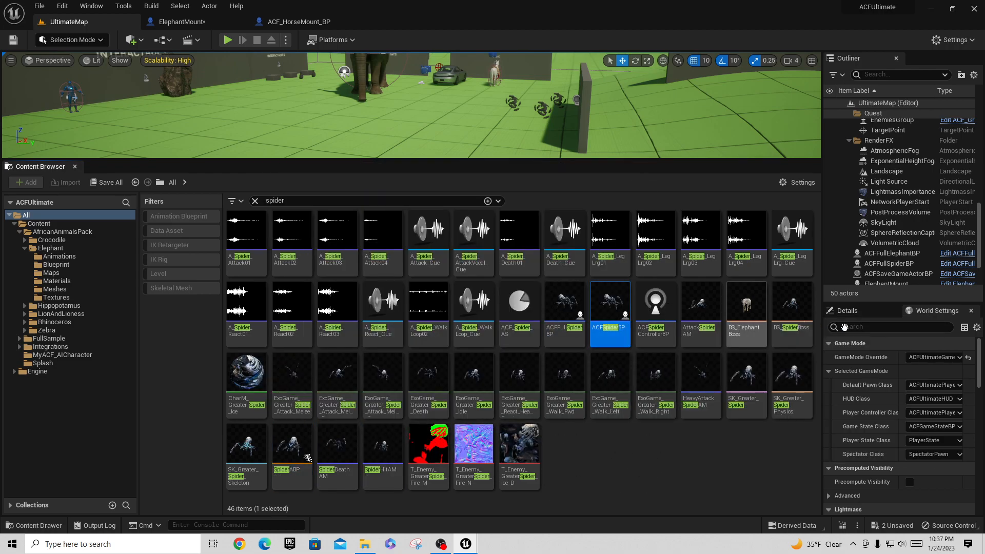
{"action": "double_click", "coordinate": [561, 292]}
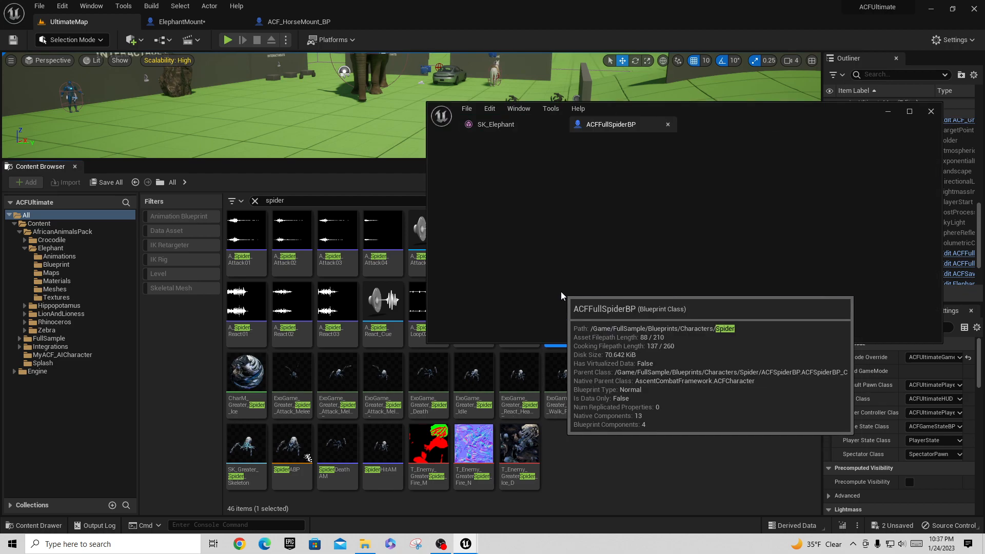
{"action": "left_click", "coordinate": [909, 112]}
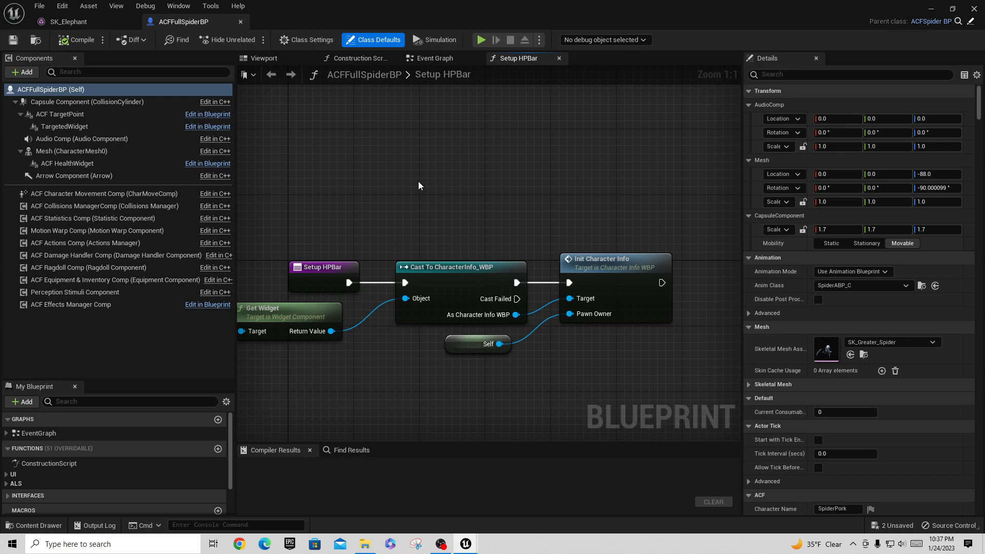
{"action": "right_click_drag", "start_coordinate": [417, 182], "coordinate": [465, 143]}
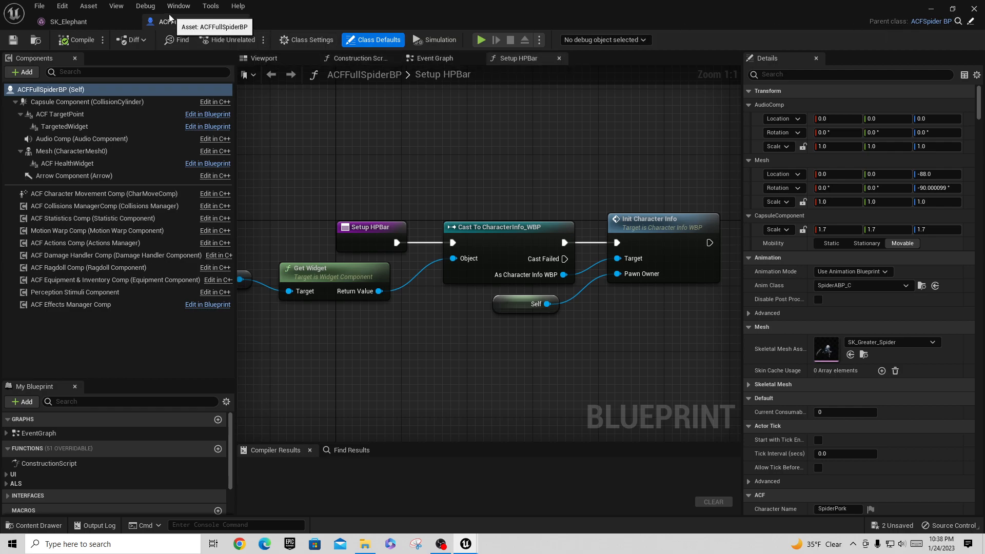
Step: Dock the ACFFullSpiderBP and SK_Elephant editors into the main editor window beside the other open assets
{"action": "left_click_drag", "start_coordinate": [165, 24], "coordinate": [328, 109]}
{"action": "left_click_drag", "start_coordinate": [67, 22], "coordinate": [425, 25]}
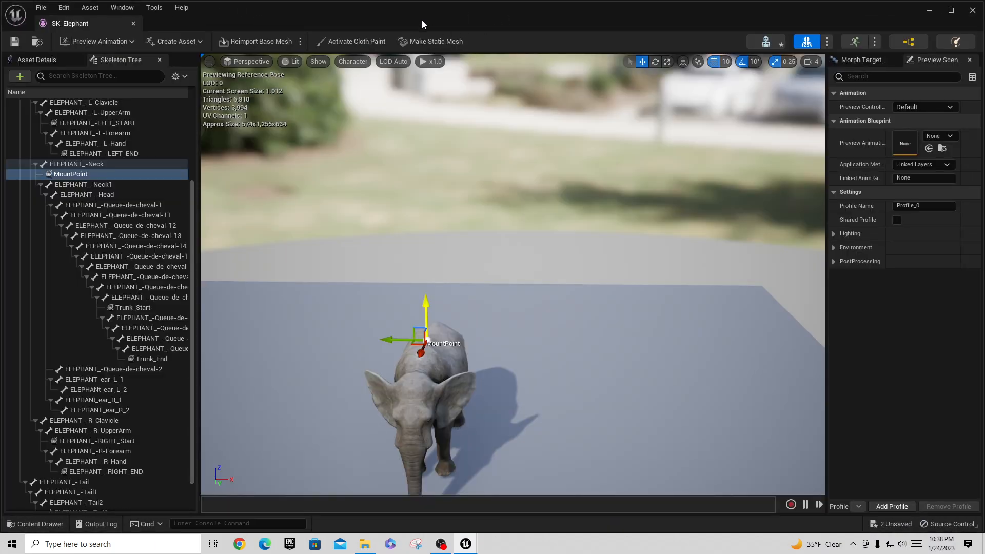
{"action": "left_click_drag", "start_coordinate": [72, 23], "coordinate": [548, 28]}
{"action": "left_click_drag", "start_coordinate": [359, 117], "coordinate": [373, 25]}
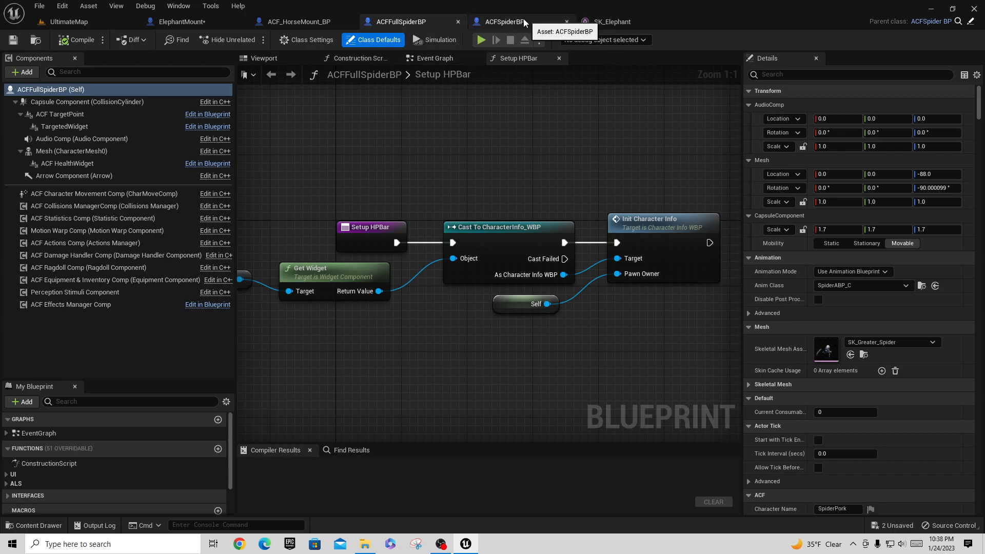
Step: Compare the data-only ACFSpiderBP with its child ACFFullSpiderBP, including the child's ACF TargetPoint component
{"action": "left_click", "coordinate": [509, 21]}
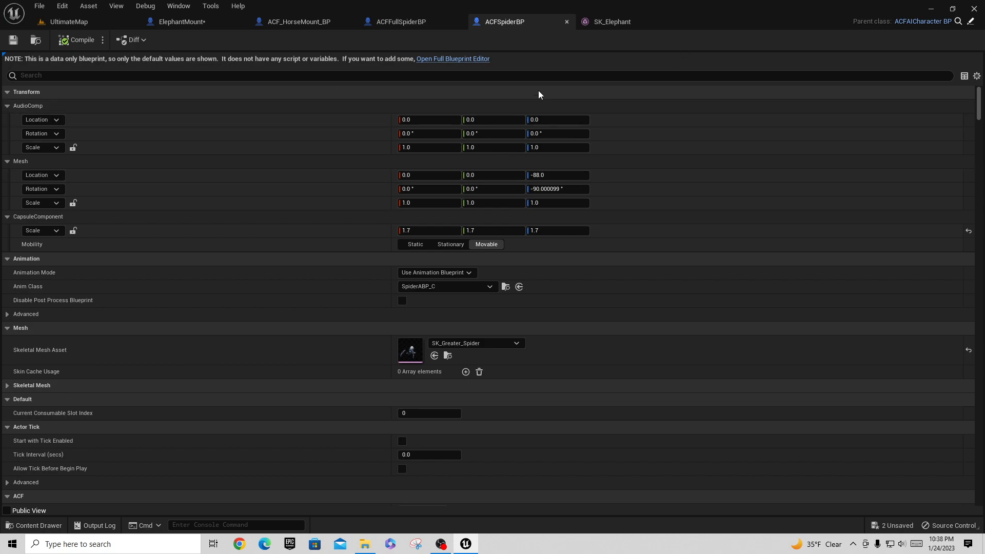
{"action": "left_click", "coordinate": [418, 21]}
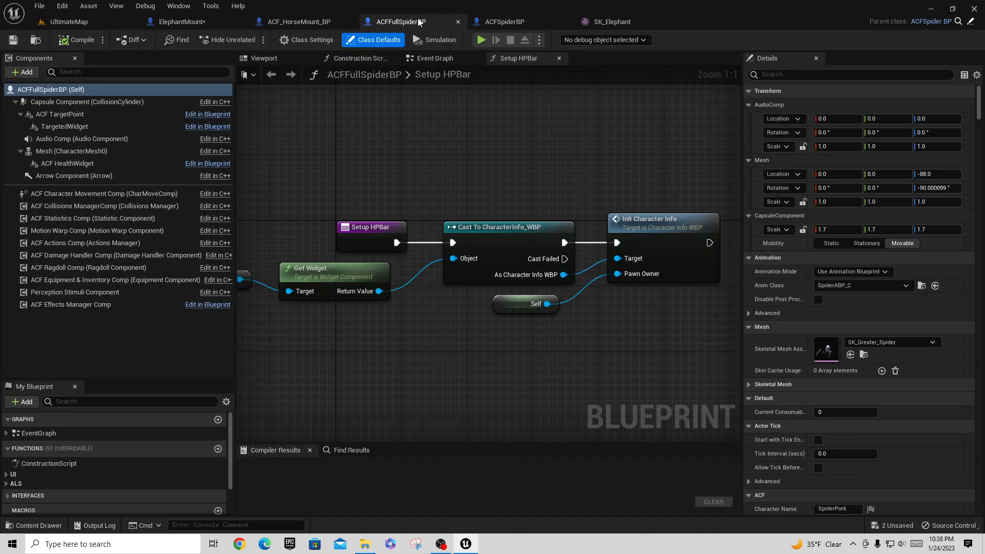
{"action": "left_click", "coordinate": [505, 22]}
{"action": "left_click", "coordinate": [395, 26]}
{"action": "left_click", "coordinate": [505, 23]}
{"action": "left_click", "coordinate": [402, 25]}
{"action": "left_click", "coordinate": [514, 23]}
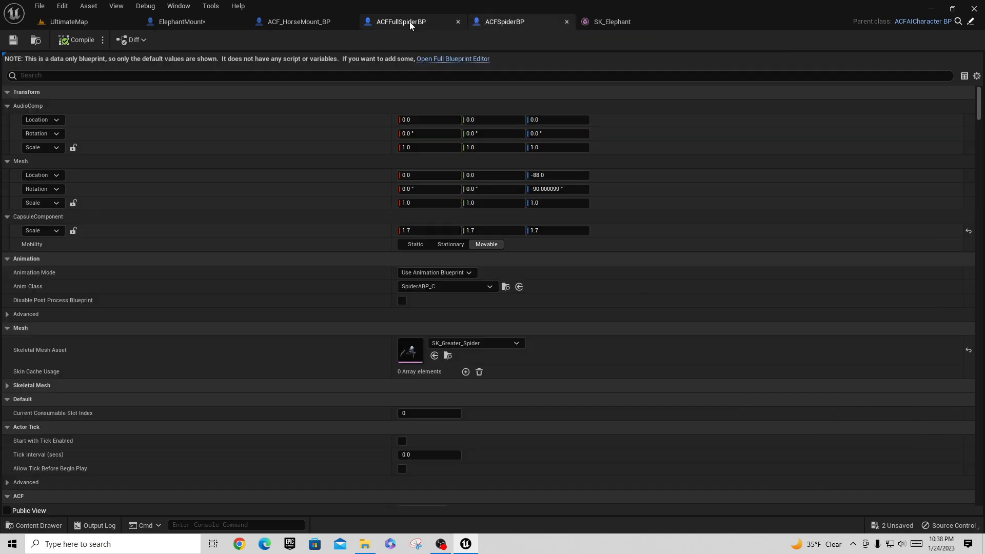
{"action": "left_click", "coordinate": [405, 23]}
{"action": "left_click", "coordinate": [57, 115]}
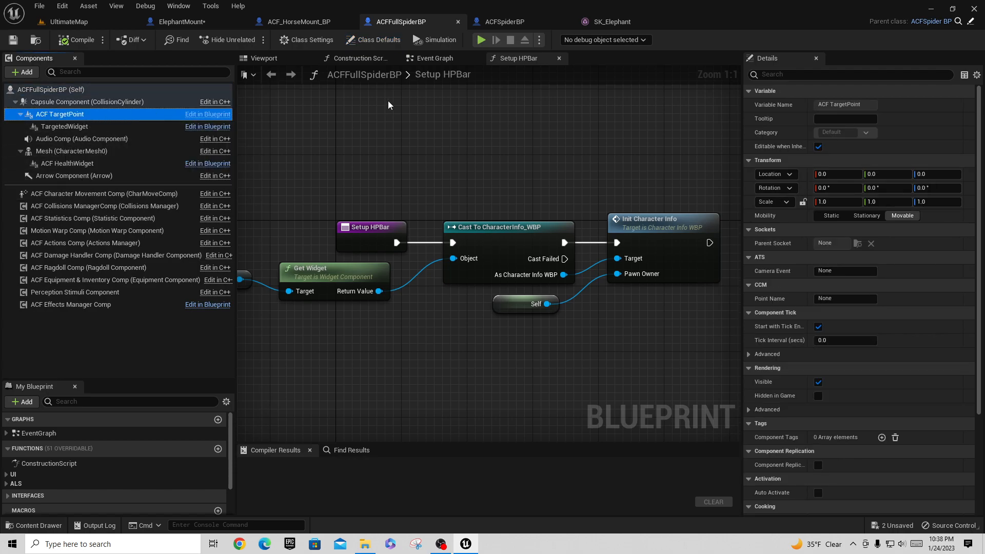
Step: Return to UltimateMap and locate the ACFFullElephantBP actor's blueprint asset in the Content Browser
{"action": "left_click", "coordinate": [603, 21]}
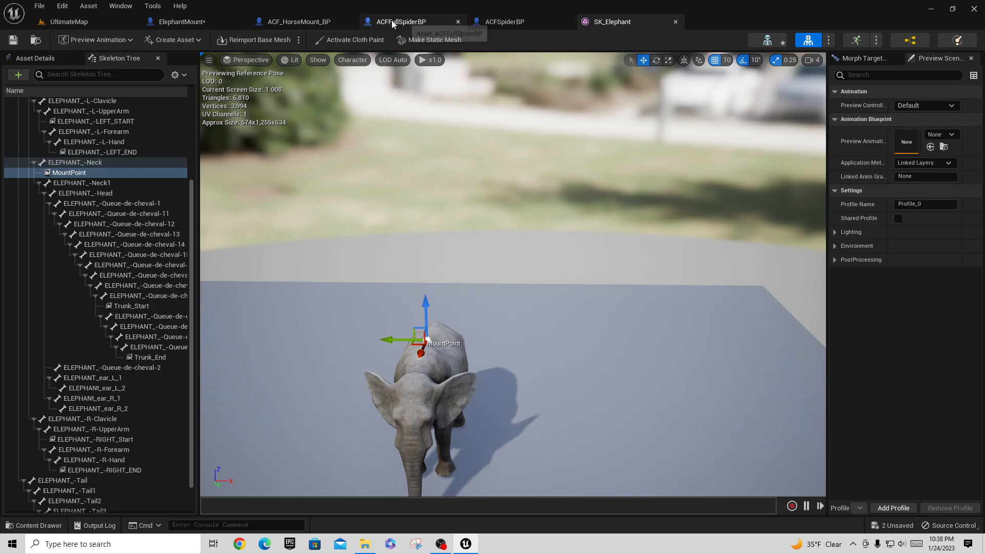
{"action": "left_click", "coordinate": [82, 22]}
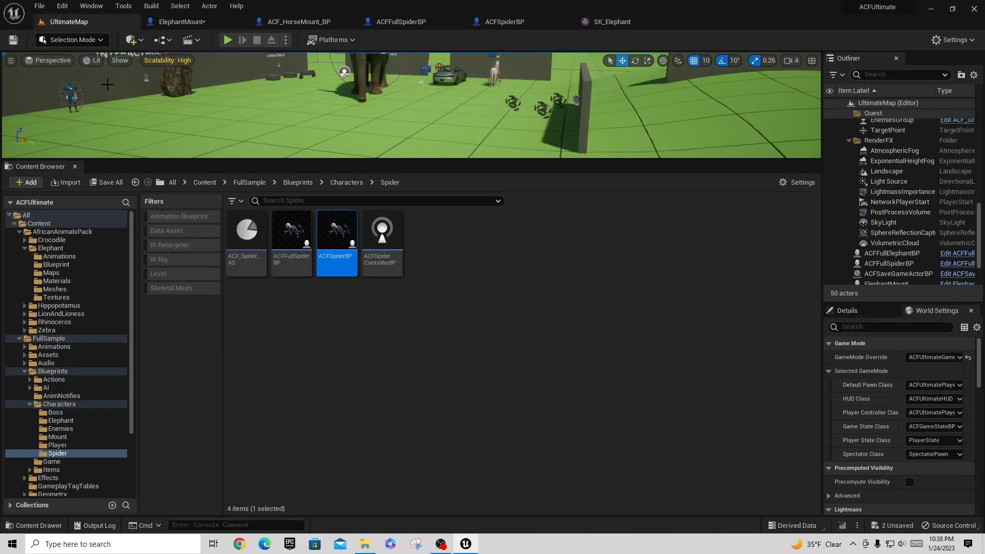
{"action": "left_click_drag", "start_coordinate": [340, 170], "coordinate": [372, 365]}
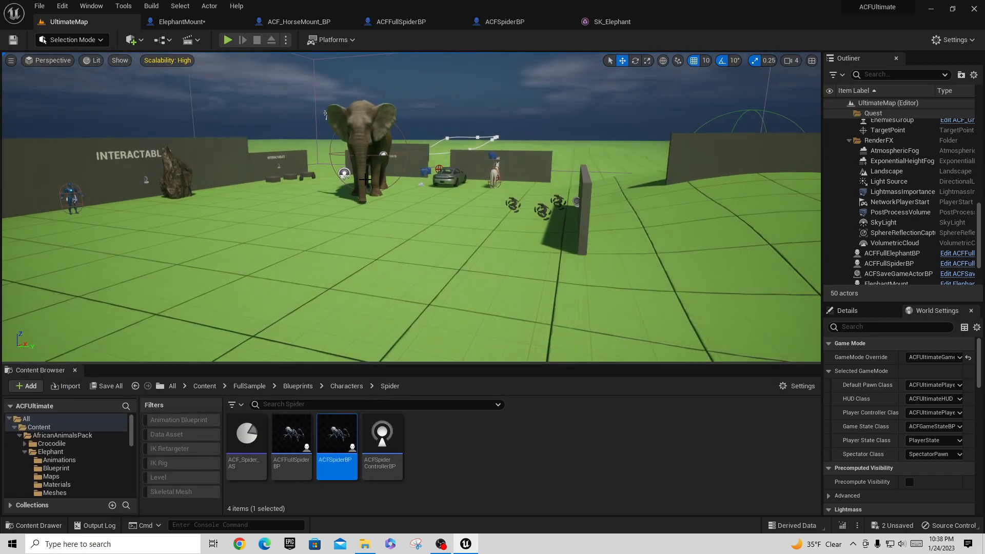
{"action": "left_click", "coordinate": [889, 254]}
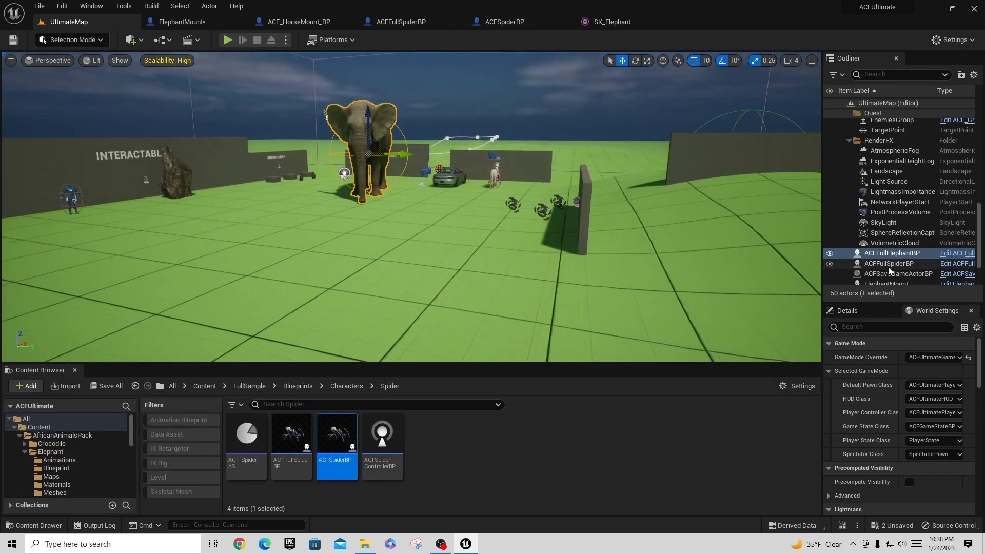
{"action": "left_click", "coordinate": [874, 253]}
{"action": "right_click", "coordinate": [874, 253]}
{"action": "left_click", "coordinate": [772, 259]}
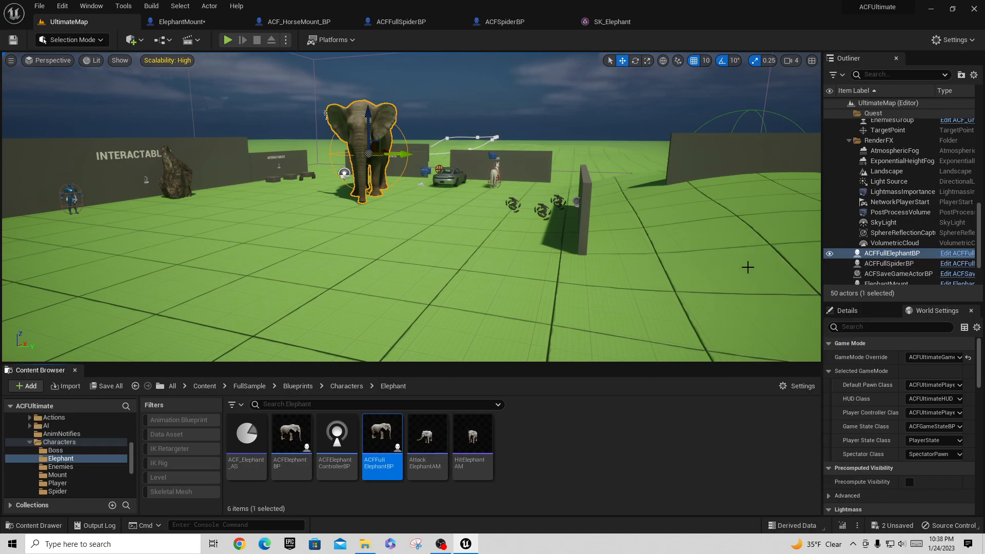
Step: Compare the blueprint assets in the Elephant and Spider character folders, examining the spider's controller and actions set
{"action": "left_click_drag", "start_coordinate": [518, 363], "coordinate": [206, 259]}
{"action": "scroll", "coordinate": [62, 359], "scroll_direction": "up", "scroll_amount": 2}
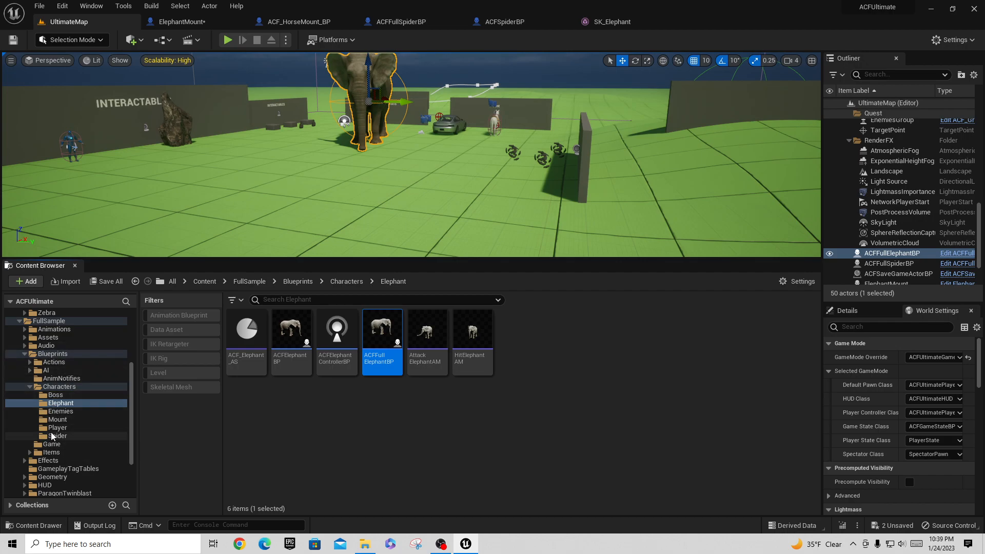
{"action": "left_click", "coordinate": [52, 437]}
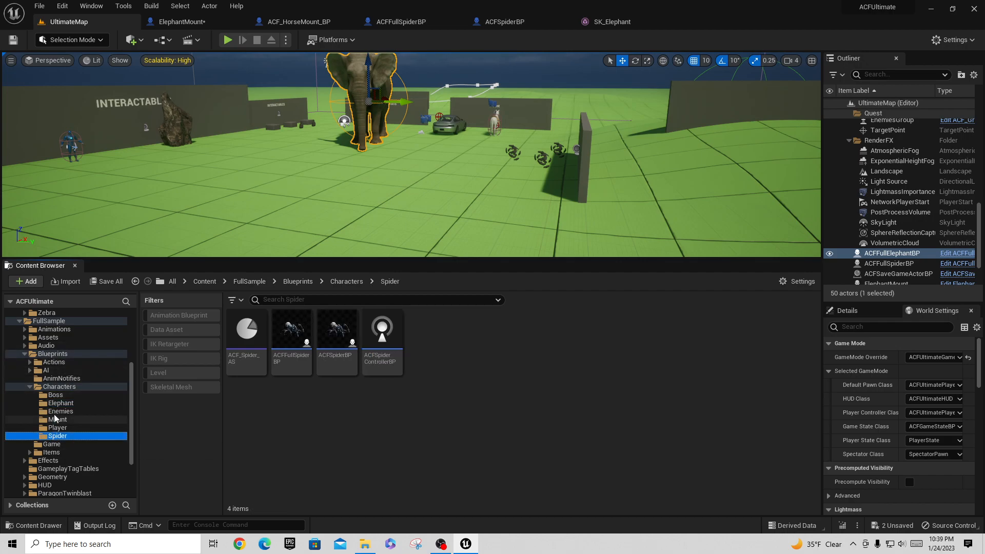
{"action": "left_click", "coordinate": [54, 403]}
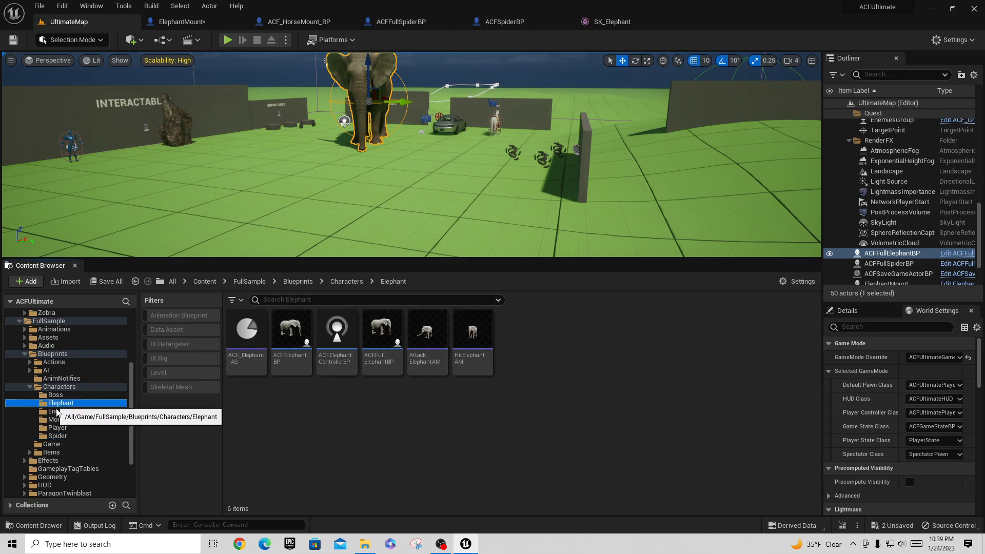
{"action": "left_click", "coordinate": [58, 435]}
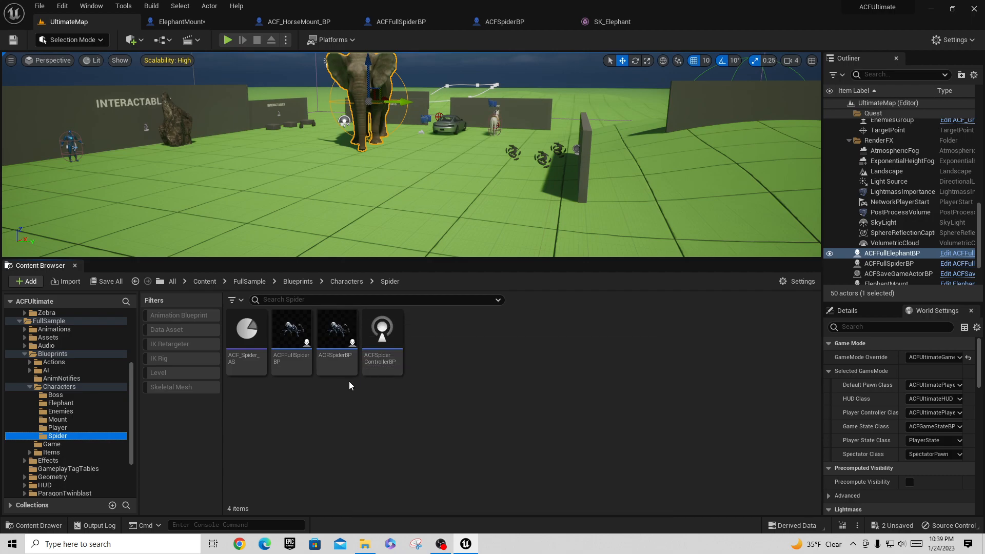
{"action": "mouse_move", "coordinate": [398, 342]}
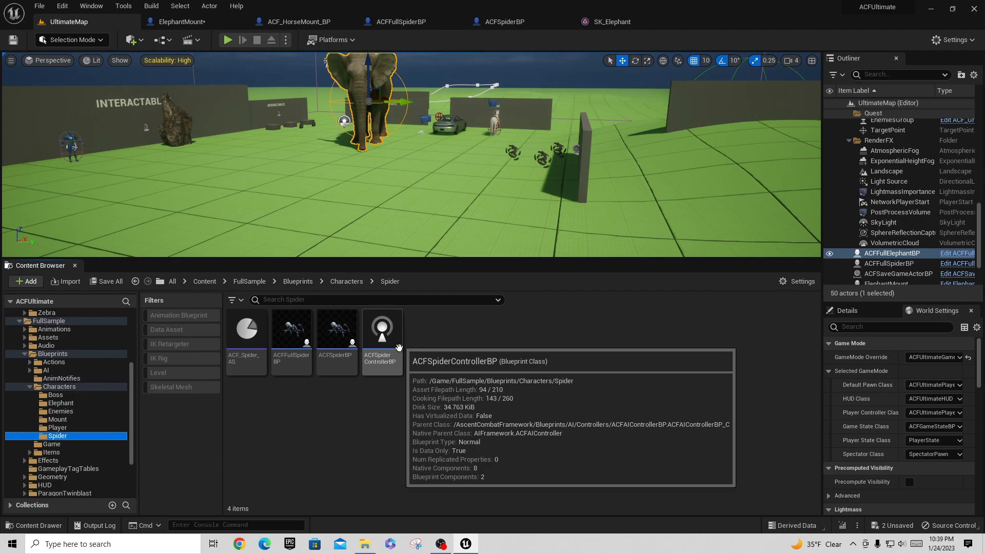
{"action": "mouse_move", "coordinate": [246, 362]}
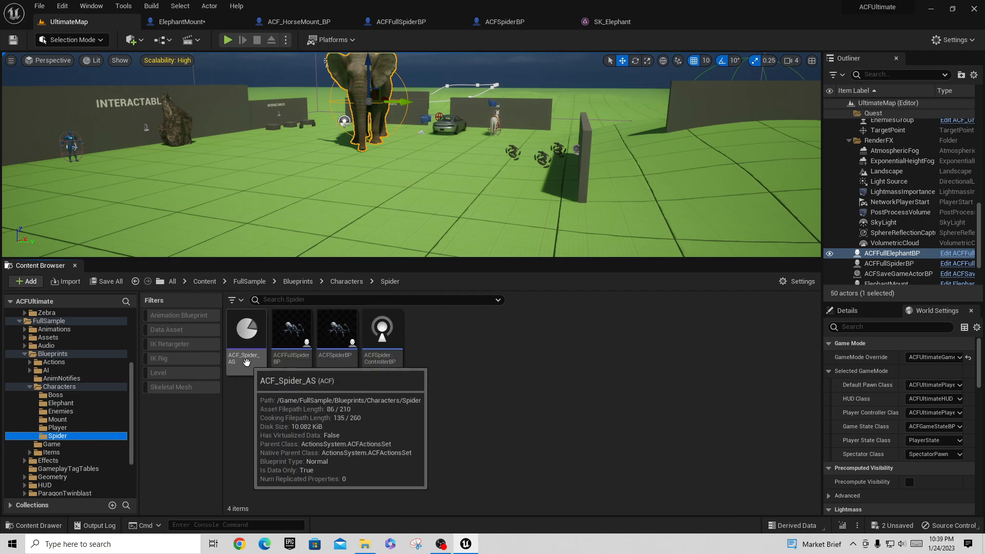
Step: Filter ACFFullSpiderBP's class defaults by "ai" and locate its assigned AI Controller Class asset in the Content Browser
{"action": "double_click", "coordinate": [293, 337]}
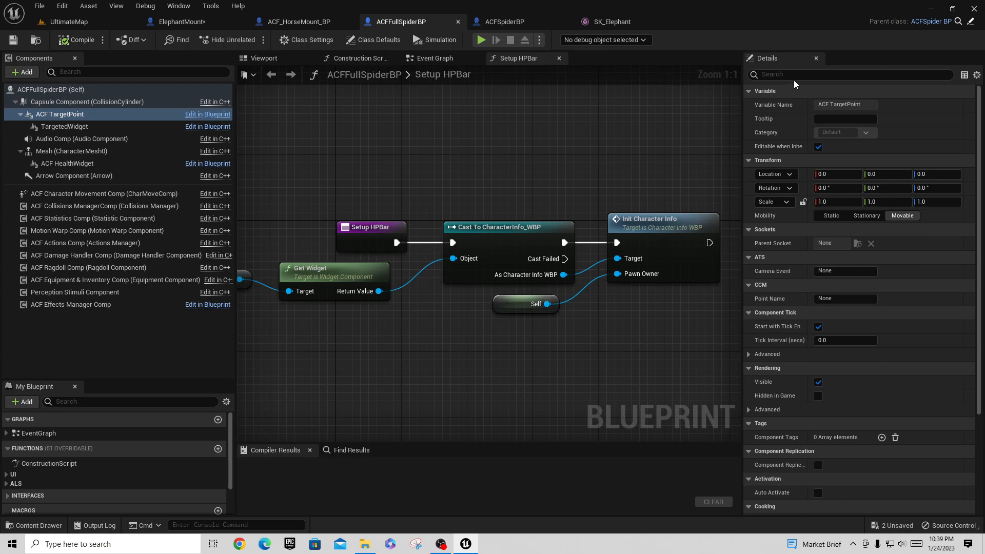
{"action": "type", "text": "a"}
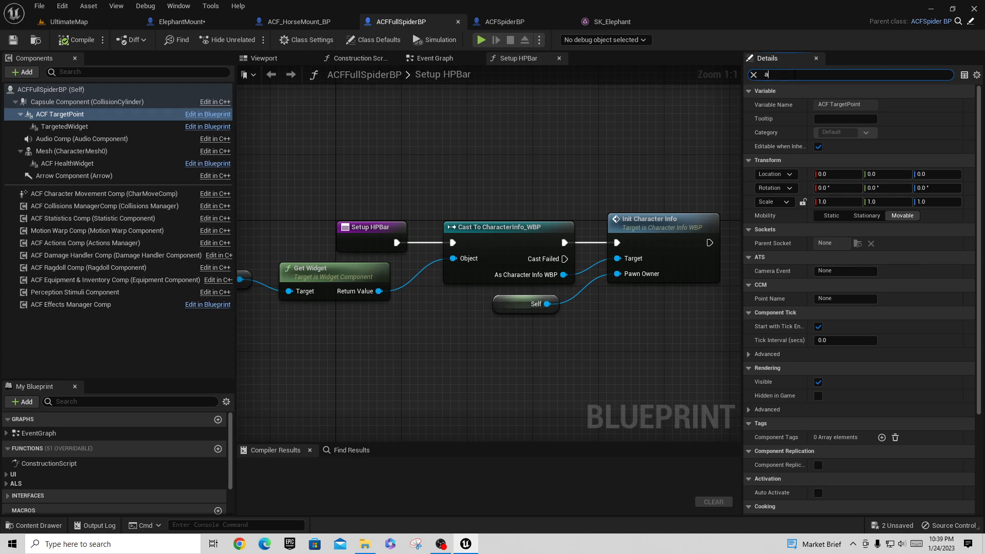
{"action": "type", "text": "i"}
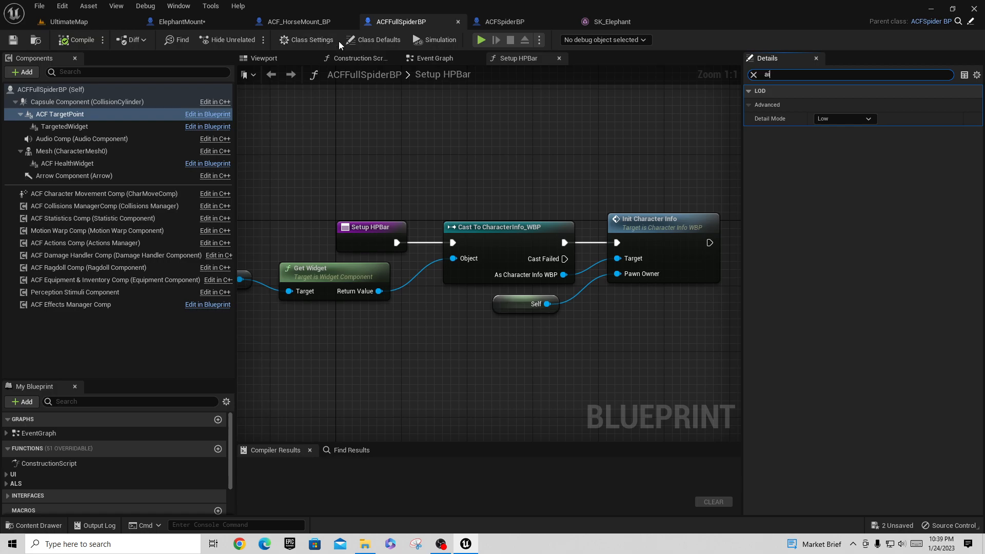
{"action": "left_click", "coordinate": [306, 39]}
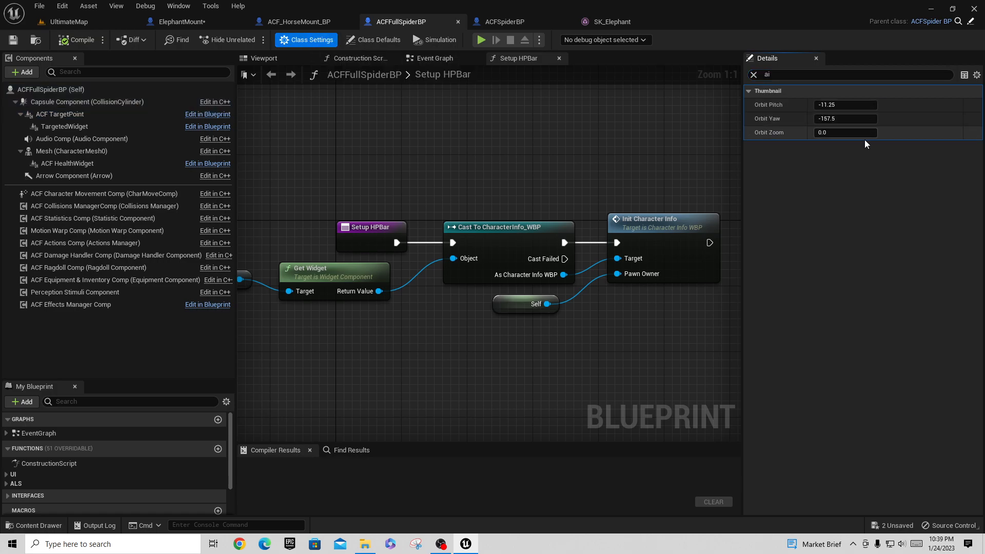
{"action": "left_click", "coordinate": [379, 40]}
{"action": "scroll", "coordinate": [972, 357], "scroll_direction": "down", "scroll_amount": 4}
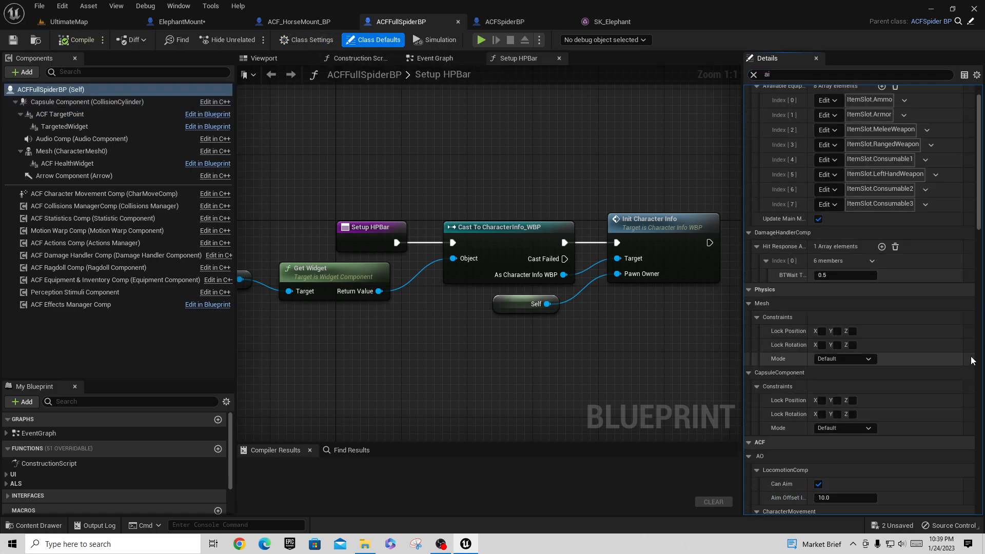
{"action": "left_click_drag", "start_coordinate": [981, 207], "coordinate": [984, 466]}
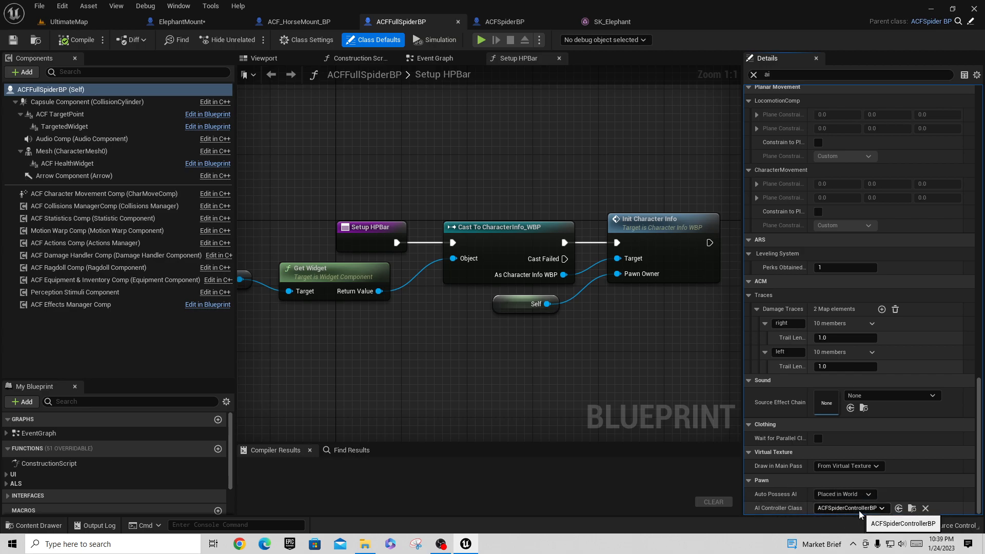
{"action": "left_click", "coordinate": [912, 508]}
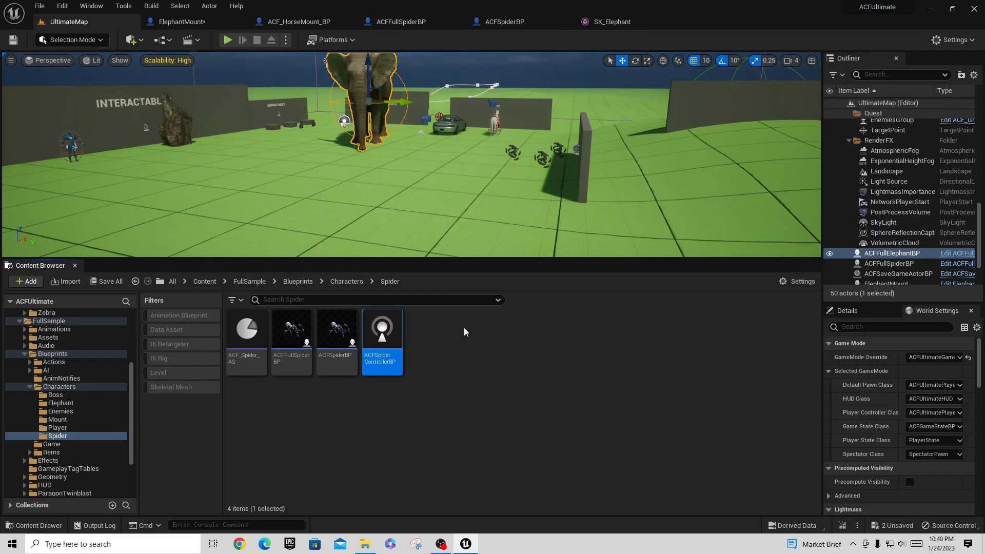
Step: Open the ACFSpiderControllerBP controller, then locate and open its default behavior tree asset, ACFBT
{"action": "double_click", "coordinate": [387, 321]}
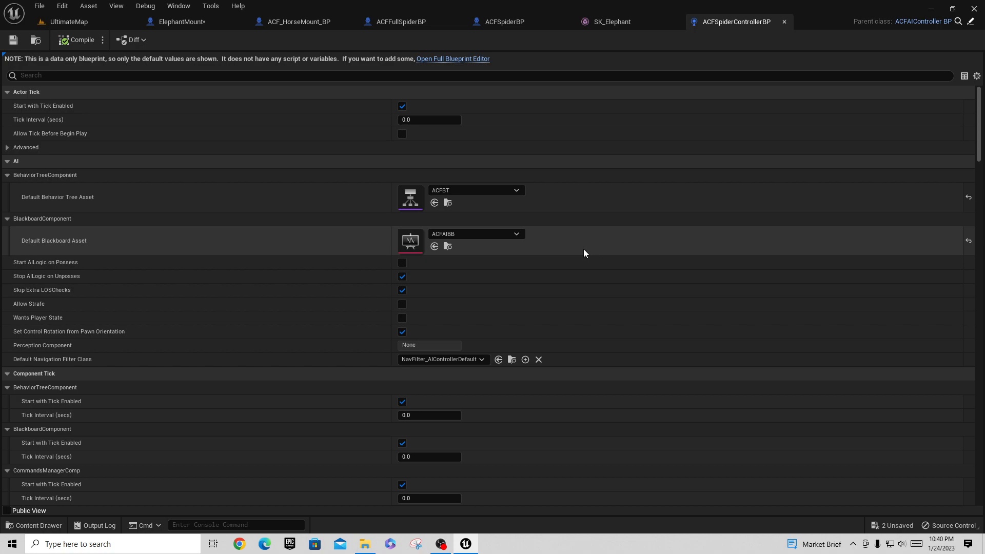
{"action": "left_click", "coordinate": [448, 204]}
{"action": "double_click", "coordinate": [518, 334]}
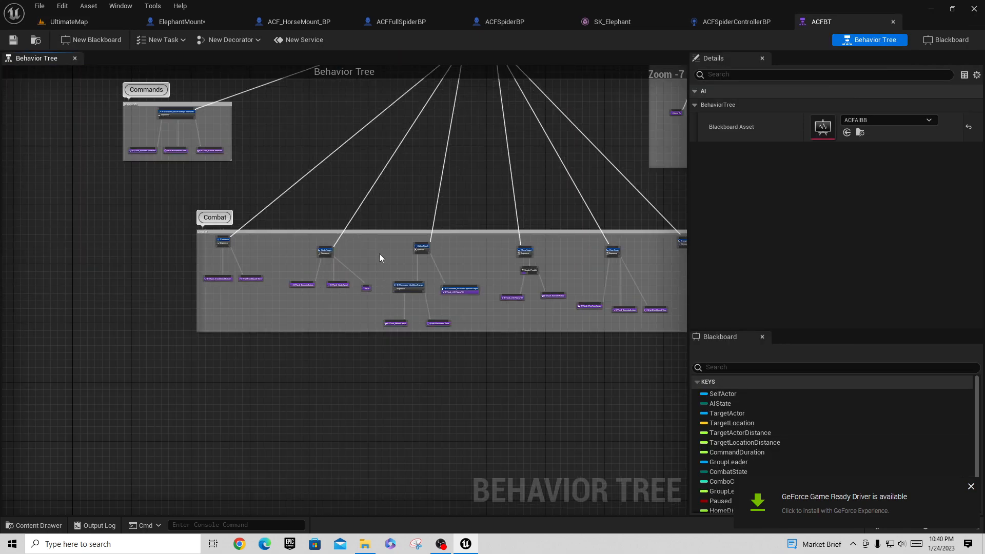
Step: Examine the Commands and Combat branches of the ACFBT behavior tree, including Study Target, MeleeAttack and ChaseTarget
{"action": "scroll", "coordinate": [380, 267], "scroll_direction": "up", "scroll_amount": 8}
{"action": "right_click_drag", "start_coordinate": [390, 243], "coordinate": [904, 238]}
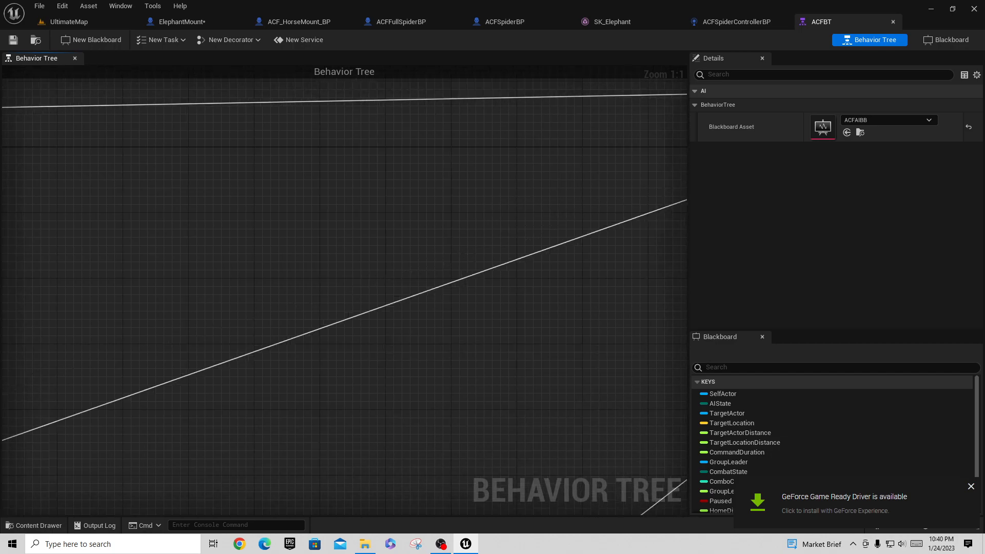
{"action": "scroll", "coordinate": [252, 255], "scroll_direction": "down", "scroll_amount": 3}
{"action": "right_click_drag", "start_coordinate": [252, 255], "coordinate": [286, 82]}
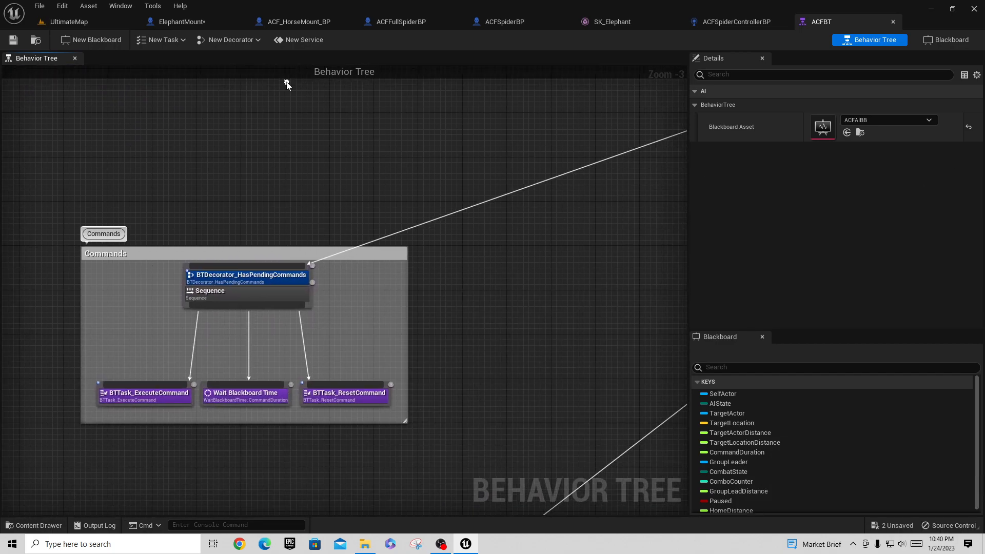
{"action": "right_click_drag", "start_coordinate": [552, 362], "coordinate": [445, 16]}
{"action": "right_click_drag", "start_coordinate": [534, 209], "coordinate": [273, 165]}
{"action": "scroll", "coordinate": [273, 165], "scroll_direction": "down", "scroll_amount": 1}
{"action": "right_click", "coordinate": [467, 162]}
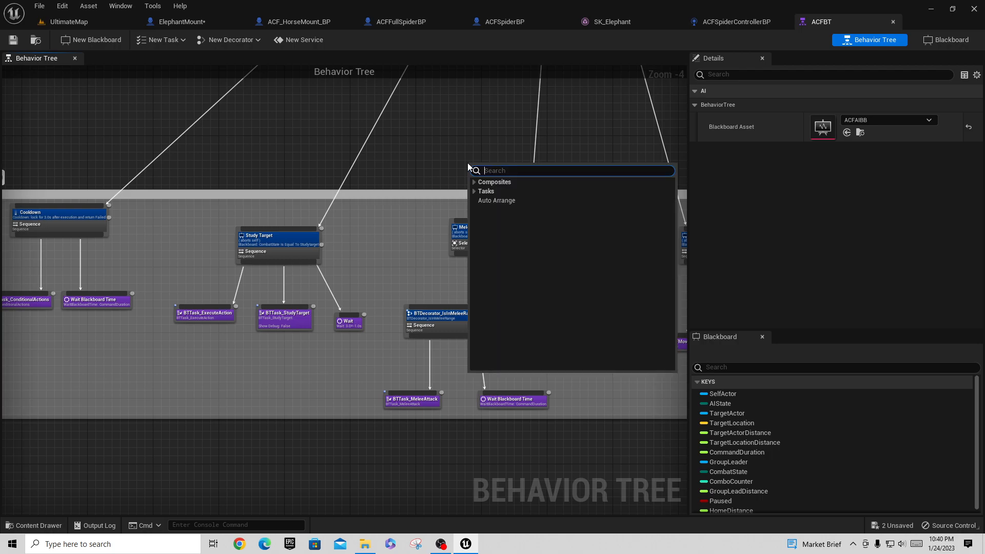
{"action": "scroll", "coordinate": [198, 209], "scroll_direction": "up", "scroll_amount": 3}
{"action": "right_click_drag", "start_coordinate": [226, 268], "coordinate": [106, 197]}
{"action": "right_click_drag", "start_coordinate": [560, 228], "coordinate": [201, 165]}
{"action": "scroll", "coordinate": [436, 179], "scroll_direction": "down", "scroll_amount": 1}
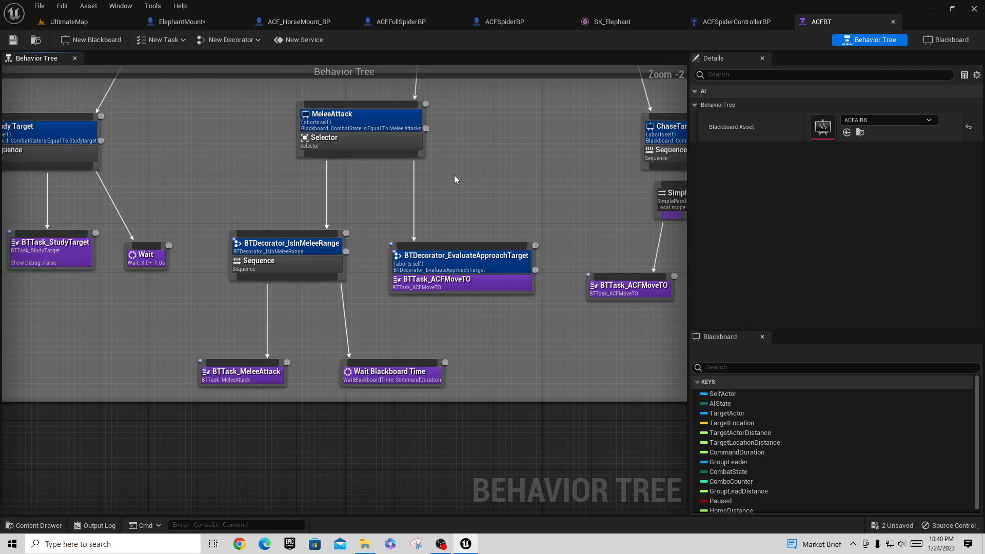
{"action": "right_click_drag", "start_coordinate": [560, 225], "coordinate": [196, 300]}
{"action": "scroll", "coordinate": [423, 266], "scroll_direction": "down", "scroll_amount": 3}
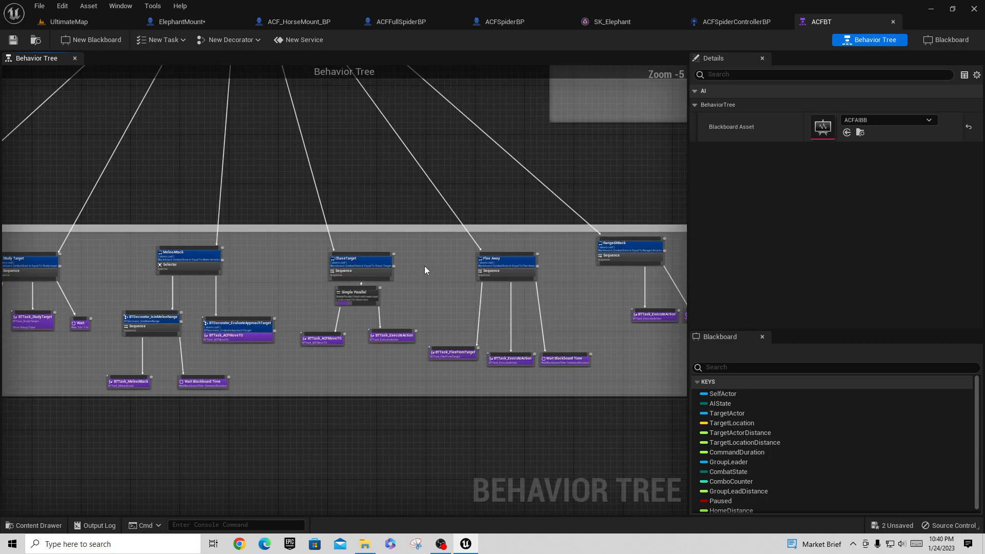
Step: Examine ACFBT's Patrol and Follow lead branches, then review the whole tree layout from its root
{"action": "right_click_drag", "start_coordinate": [509, 214], "coordinate": [207, 345]}
{"action": "right_click_drag", "start_coordinate": [223, 201], "coordinate": [145, 414]}
{"action": "scroll", "coordinate": [145, 414], "scroll_direction": "up", "scroll_amount": 1}
{"action": "scroll", "coordinate": [145, 415], "scroll_direction": "up", "scroll_amount": 1}
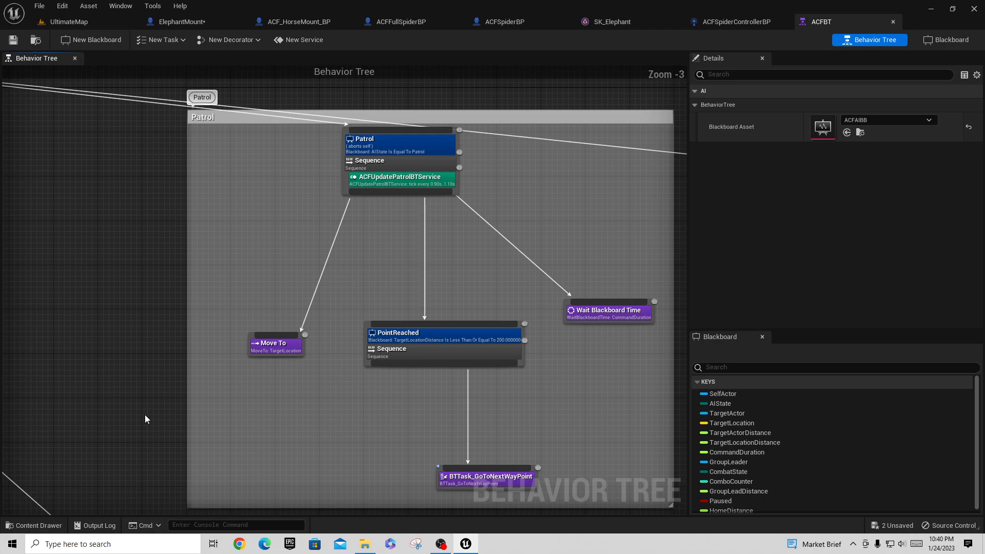
{"action": "scroll", "coordinate": [145, 414], "scroll_direction": "down", "scroll_amount": 2}
{"action": "right_click_drag", "start_coordinate": [459, 258], "coordinate": [305, 348]}
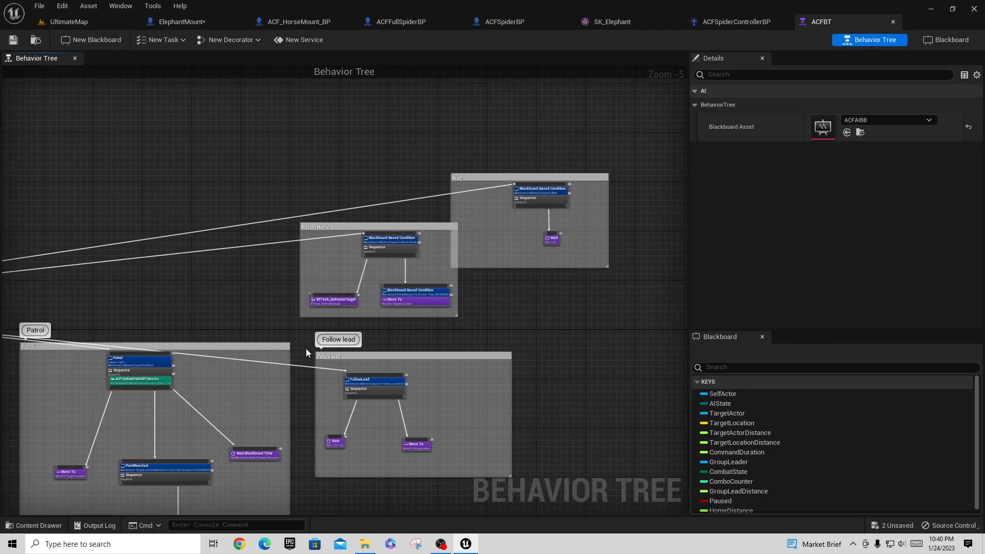
{"action": "scroll", "coordinate": [305, 349], "scroll_direction": "up", "scroll_amount": 1}
{"action": "right_click_drag", "start_coordinate": [113, 340], "coordinate": [485, 229]}
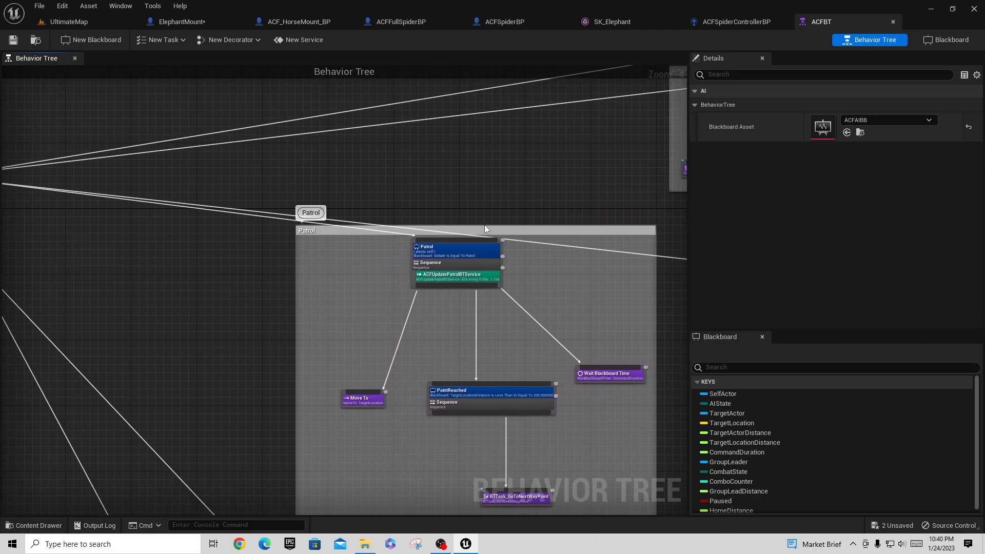
{"action": "right_click_drag", "start_coordinate": [300, 318], "coordinate": [722, 381]}
{"action": "scroll", "coordinate": [350, 381], "scroll_direction": "down", "scroll_amount": 3}
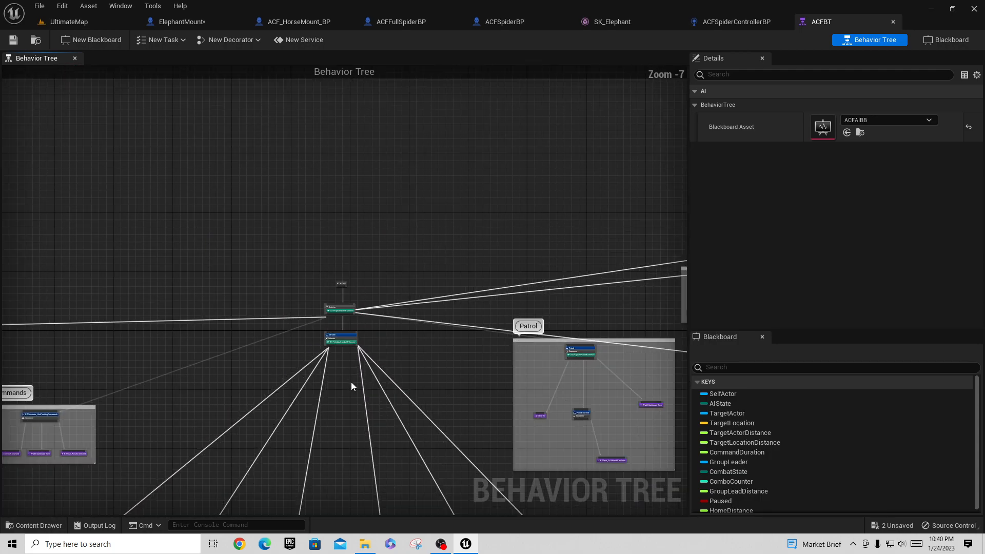
{"action": "right_click_drag", "start_coordinate": [333, 294], "coordinate": [458, 145]}
{"action": "scroll", "coordinate": [403, 250], "scroll_direction": "down", "scroll_amount": 2}
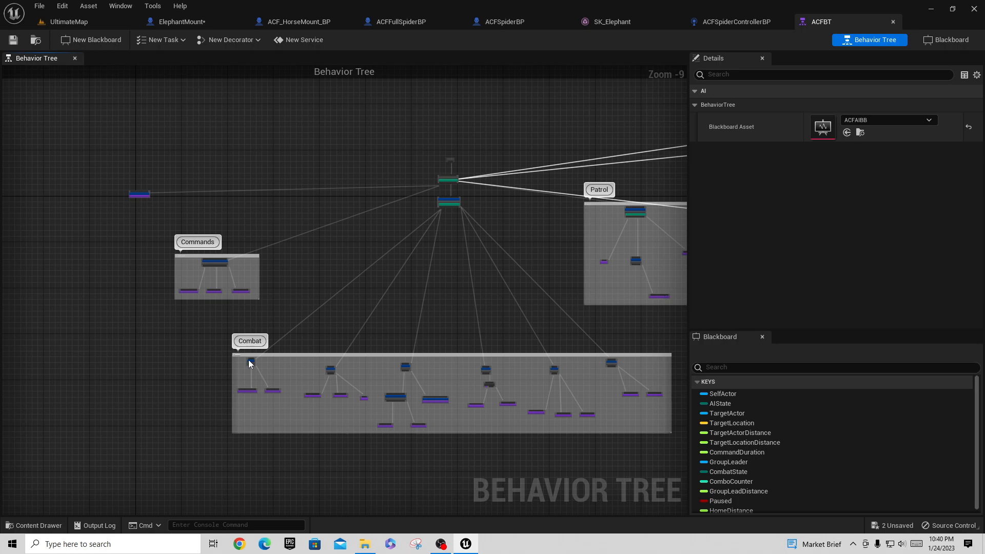
{"action": "right_click_drag", "start_coordinate": [309, 169], "coordinate": [244, 165]}
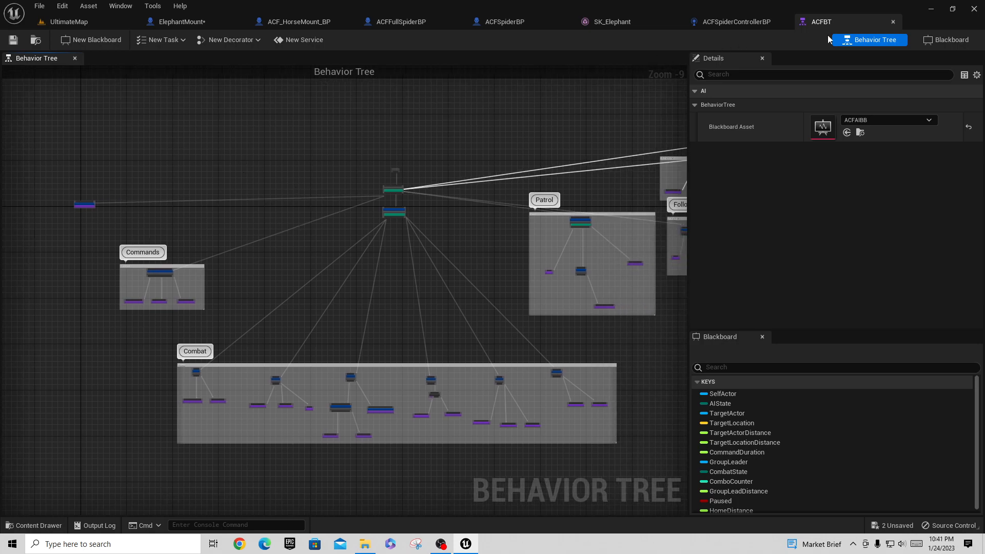
Step: Close the behavior tree and spider controller, then return to UltimateMap and show the Elephant character folder's assets
{"action": "left_click", "coordinate": [892, 22]}
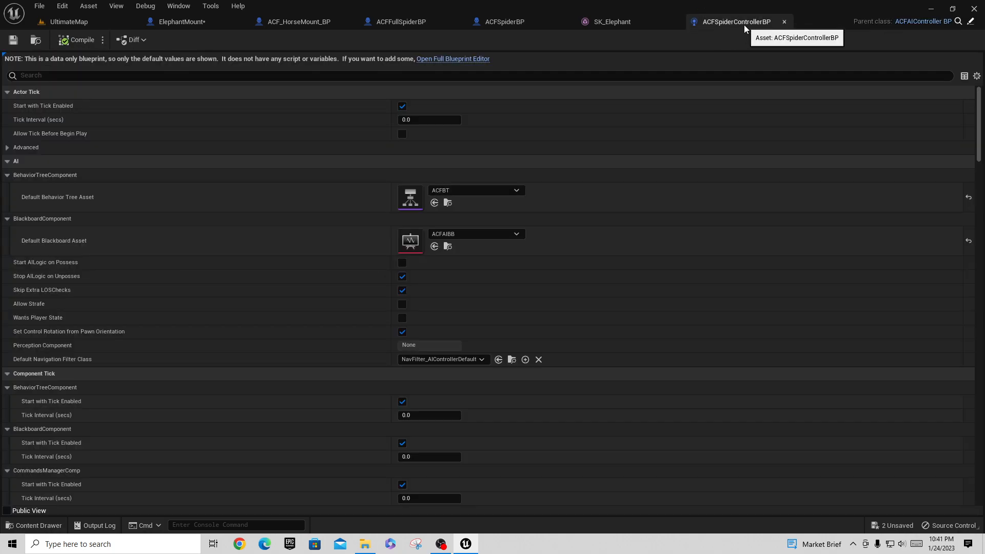
{"action": "left_click", "coordinate": [785, 23]}
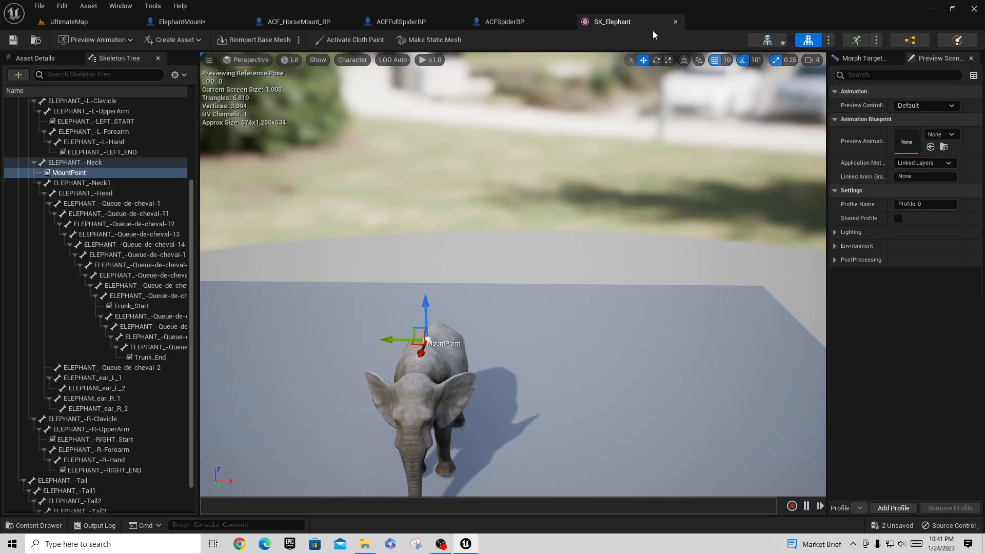
{"action": "left_click", "coordinate": [72, 22]}
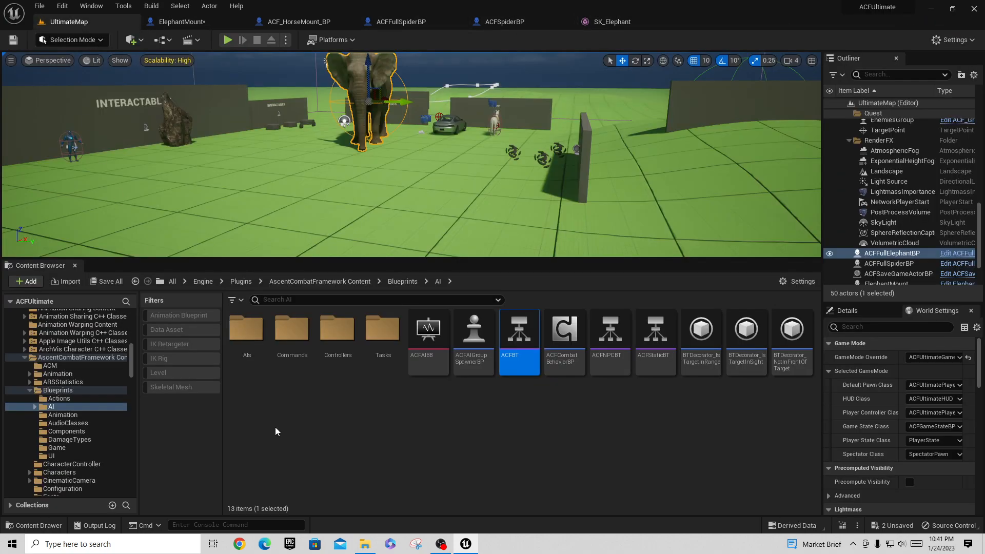
{"action": "scroll", "coordinate": [42, 404], "scroll_direction": "up", "scroll_amount": 3}
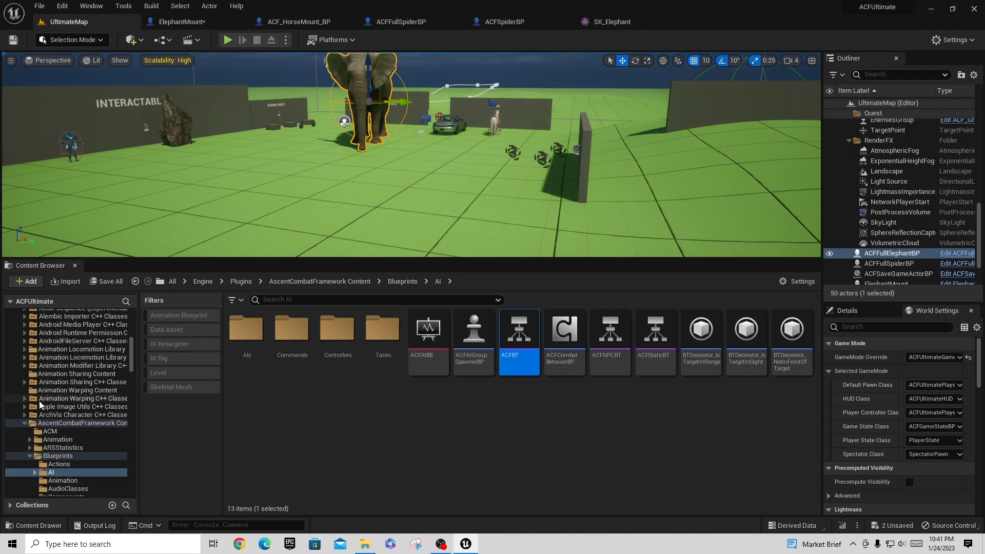
{"action": "scroll", "coordinate": [50, 421], "scroll_direction": "up", "scroll_amount": 5}
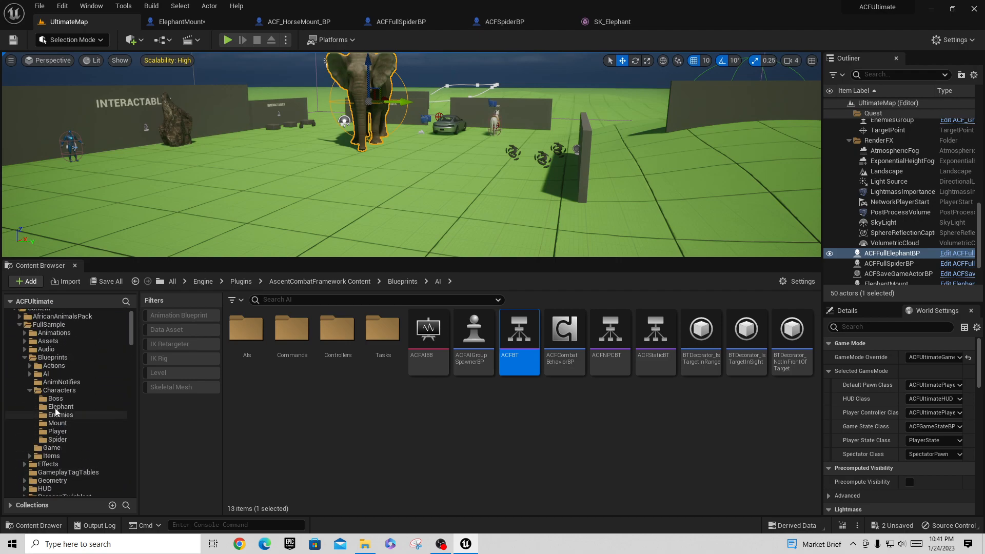
{"action": "left_click", "coordinate": [57, 407]}
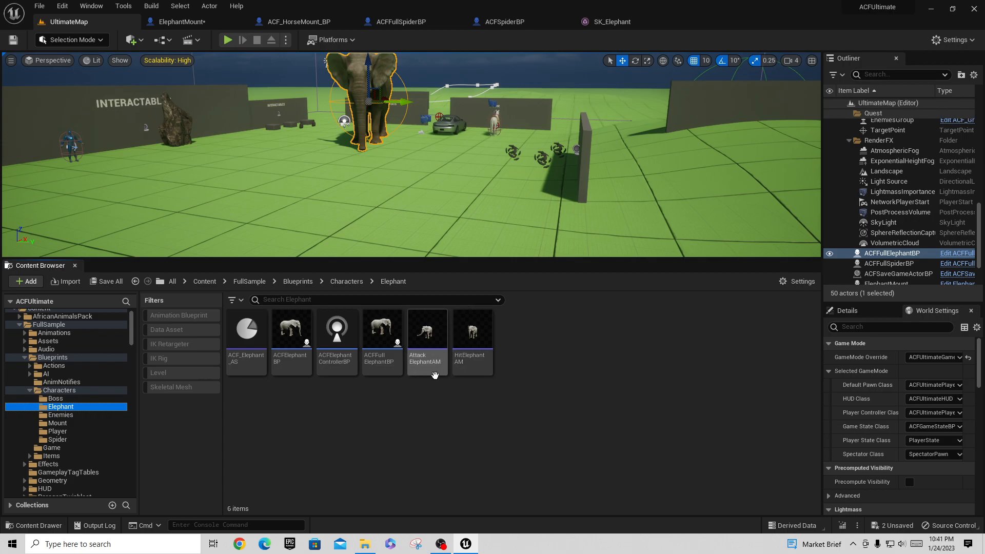
Step: Open the ACF_Elephant_AS actions set and inspect its Attack montage, AttackElephantAM, along with the elephant's available animation assets
{"action": "left_click", "coordinate": [244, 341]}
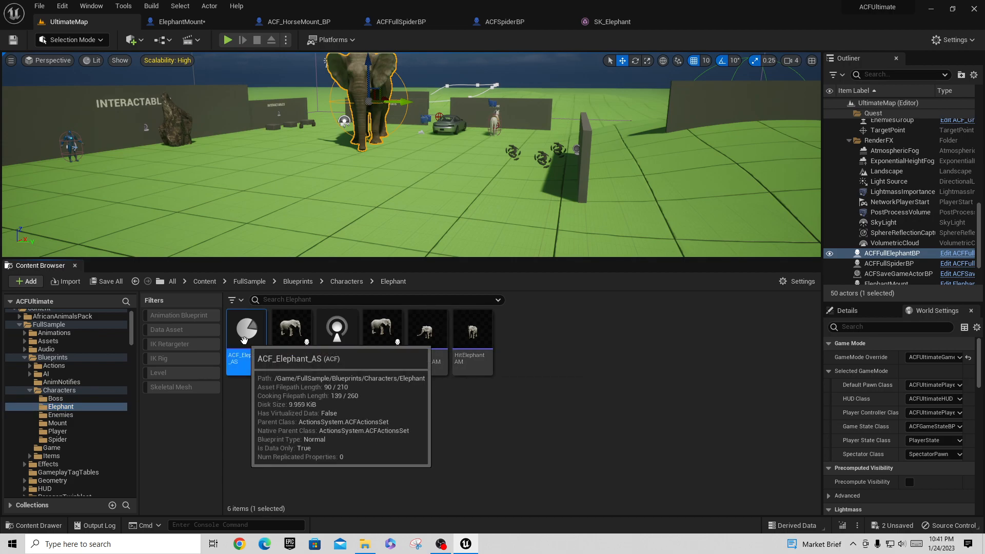
{"action": "double_click", "coordinate": [244, 340]}
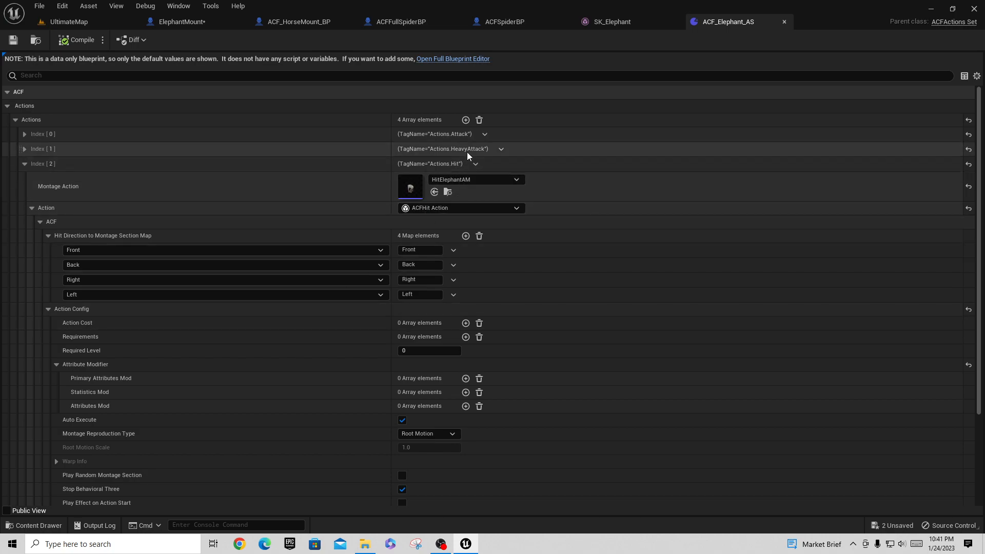
{"action": "left_click", "coordinate": [25, 134]}
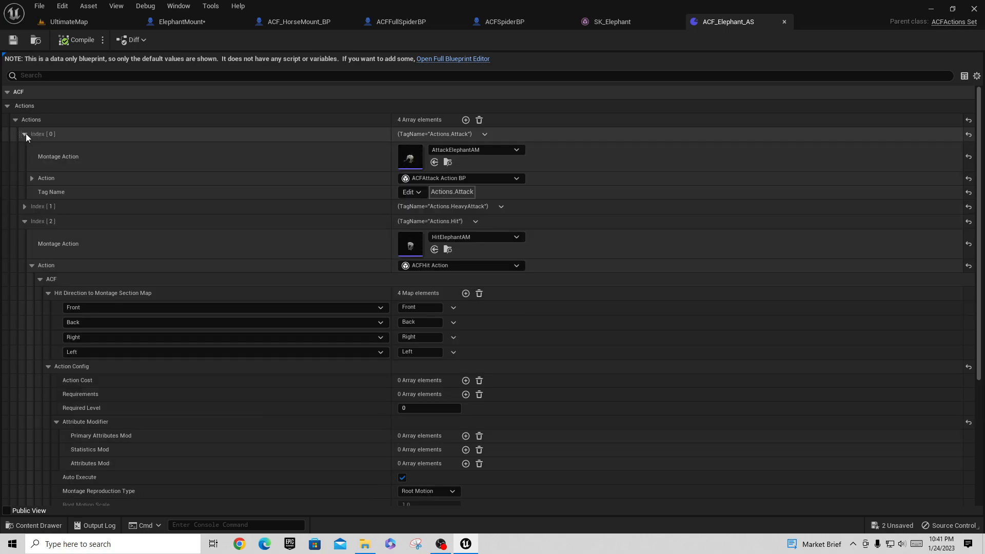
{"action": "double_click", "coordinate": [410, 161]}
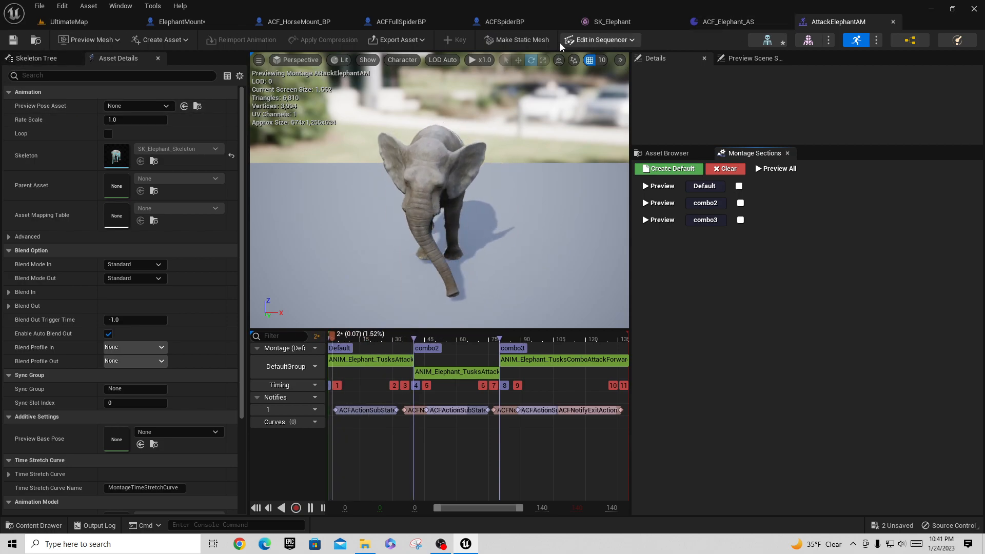
{"action": "left_click", "coordinate": [666, 153]}
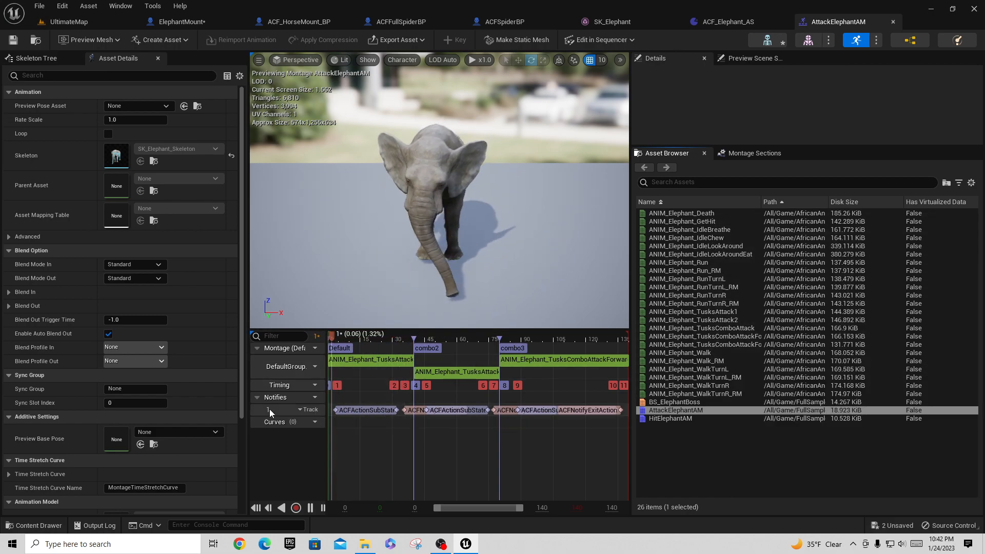
{"action": "left_click", "coordinate": [894, 22]}
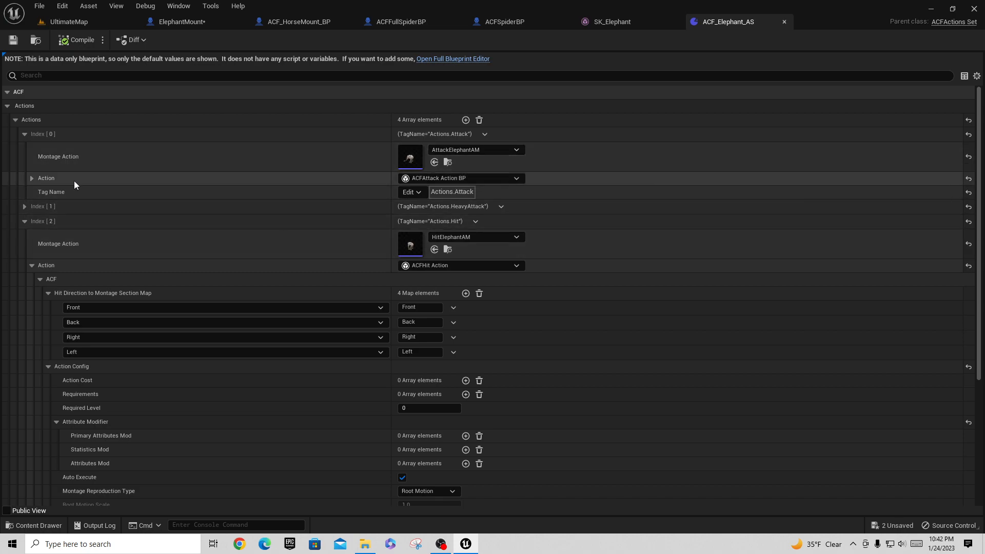
Step: Examine the ACF settings and Action Config of the Actions.Attack entry in ACF_Elephant_AS
{"action": "left_click", "coordinate": [31, 179]}
{"action": "left_click", "coordinate": [33, 179]}
{"action": "left_click", "coordinate": [33, 178]}
{"action": "left_click", "coordinate": [39, 192]}
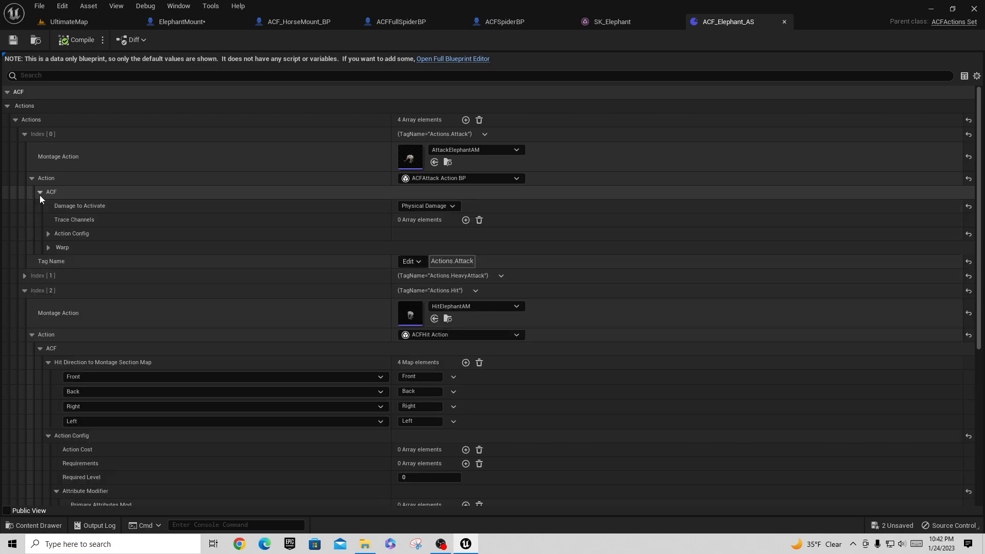
{"action": "left_click", "coordinate": [48, 233]}
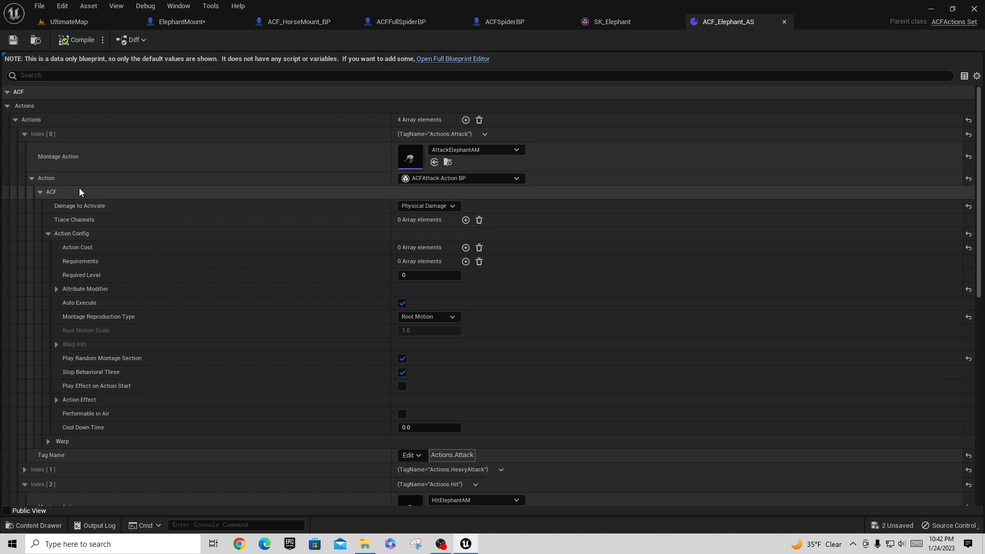
{"action": "scroll", "coordinate": [367, 225], "scroll_direction": "down", "scroll_amount": 3}
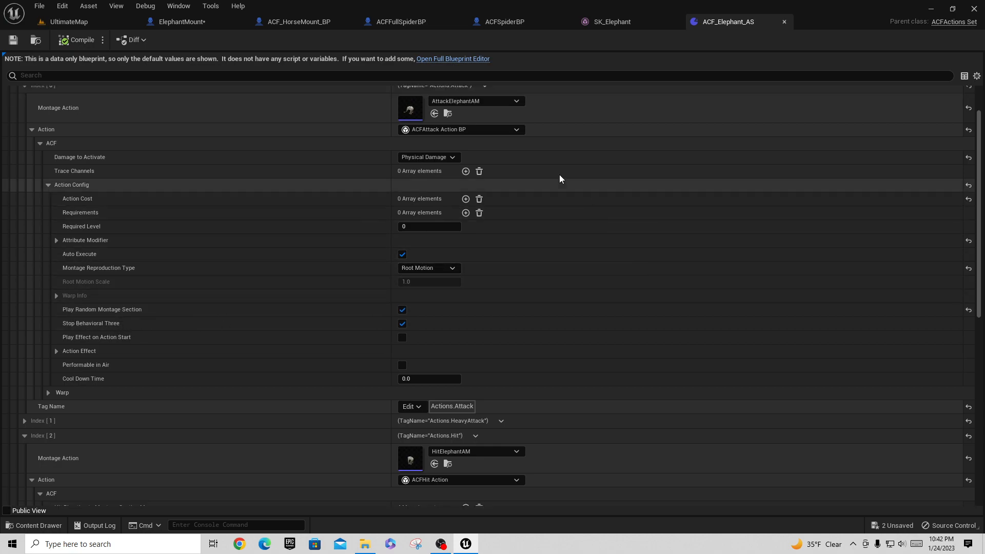
{"action": "scroll", "coordinate": [558, 286], "scroll_direction": "up", "scroll_amount": 3}
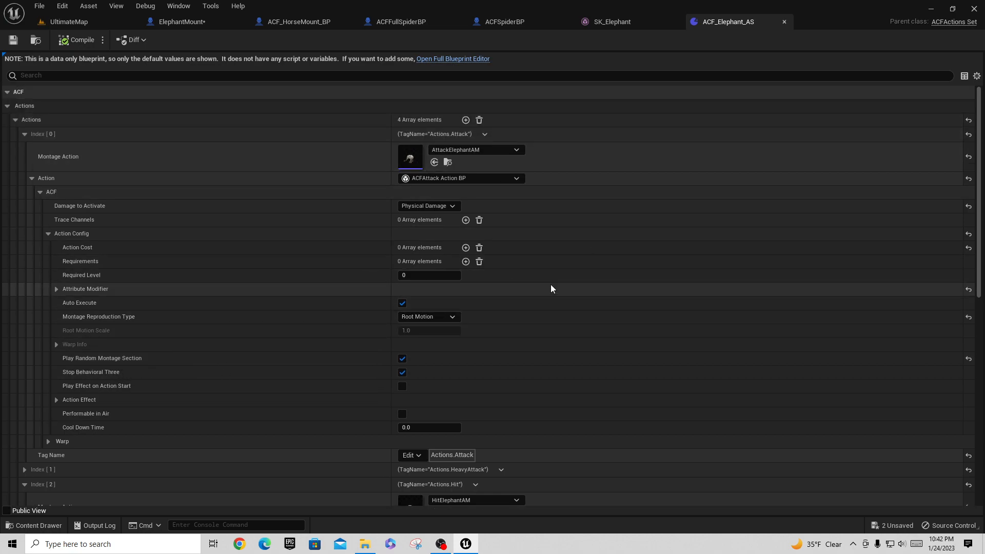
Step: Reopen the AttackElephantAM montage, pause its playback, and inspect the ELEPHANT_-LEFT_END and ELEPHANT_-LEFT_START sockets in the skeleton
{"action": "double_click", "coordinate": [411, 156]}
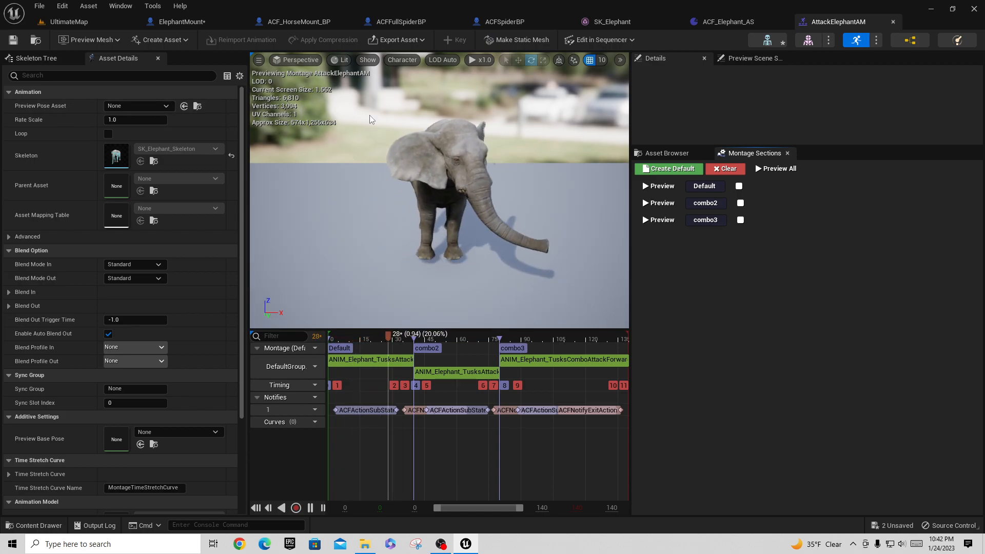
{"action": "left_click", "coordinate": [29, 59]}
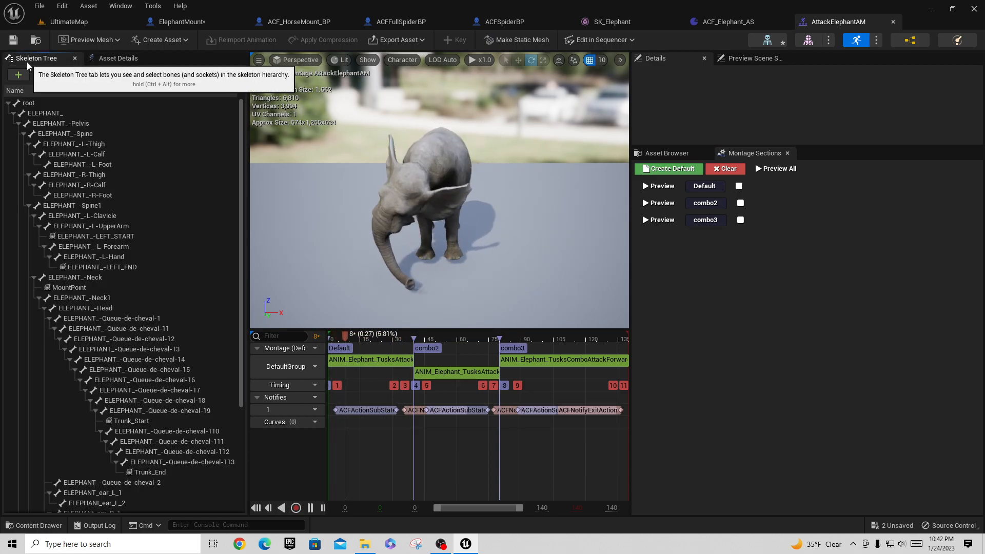
{"action": "left_click", "coordinate": [103, 60]}
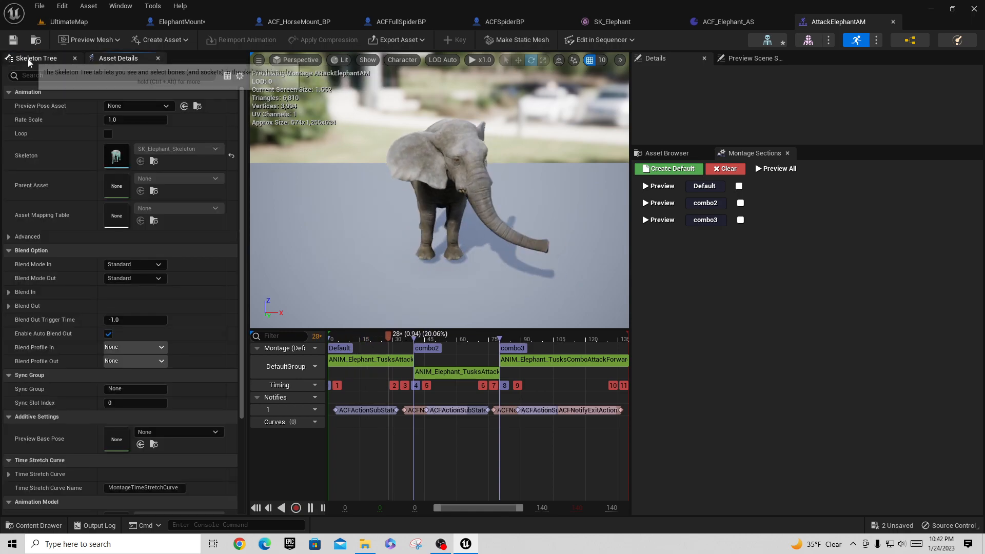
{"action": "left_click", "coordinate": [28, 60]}
{"action": "left_click", "coordinate": [102, 269]}
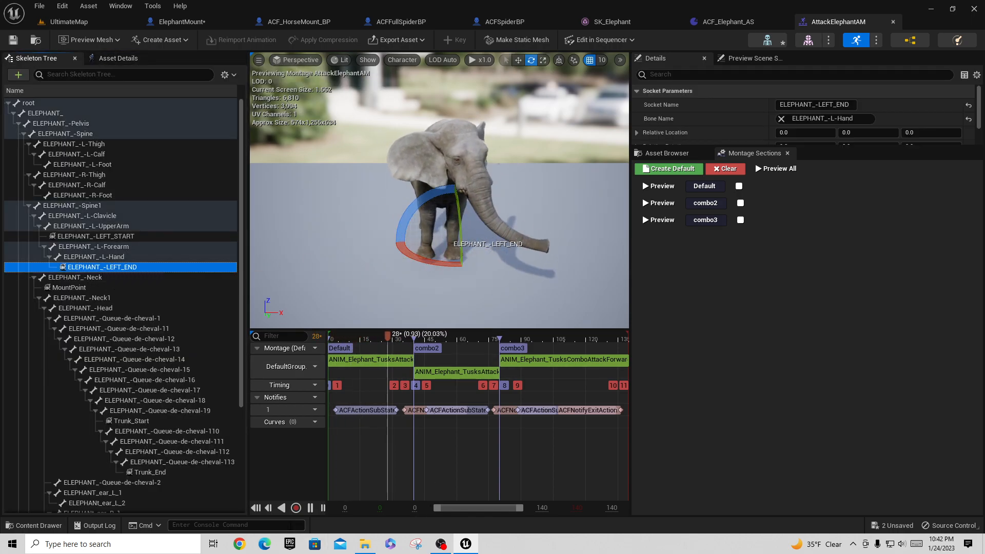
{"action": "left_click", "coordinate": [311, 507]}
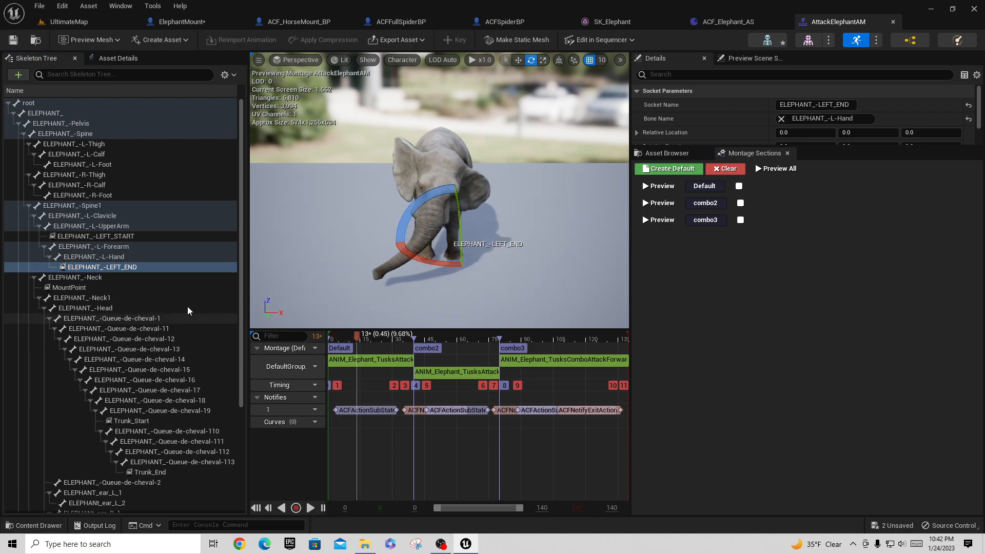
{"action": "left_click", "coordinate": [95, 237]}
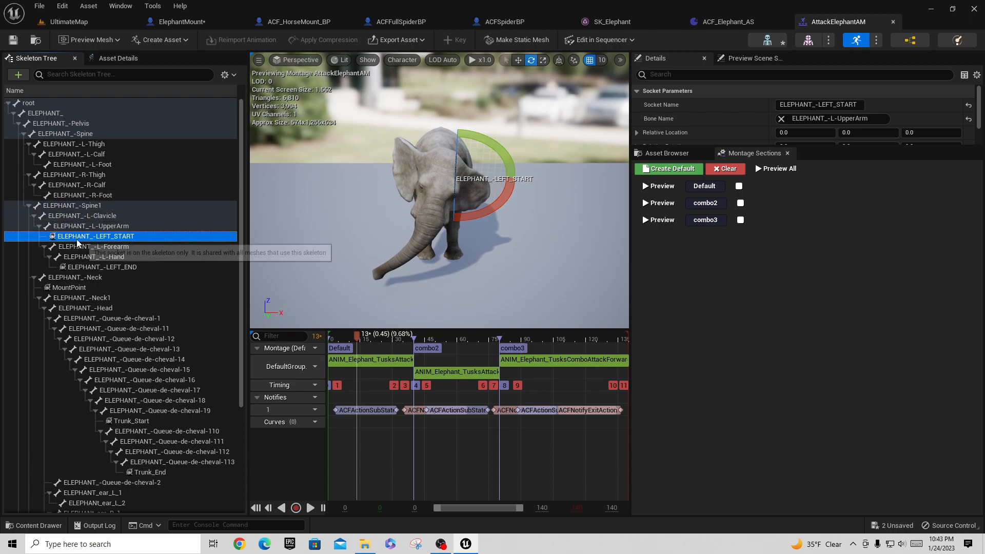
Step: Inspect the ELEPHANT_-LEFT_END, Trunk_Start and Trunk_End sockets in the elephant's skeleton
{"action": "left_click", "coordinate": [111, 268]}
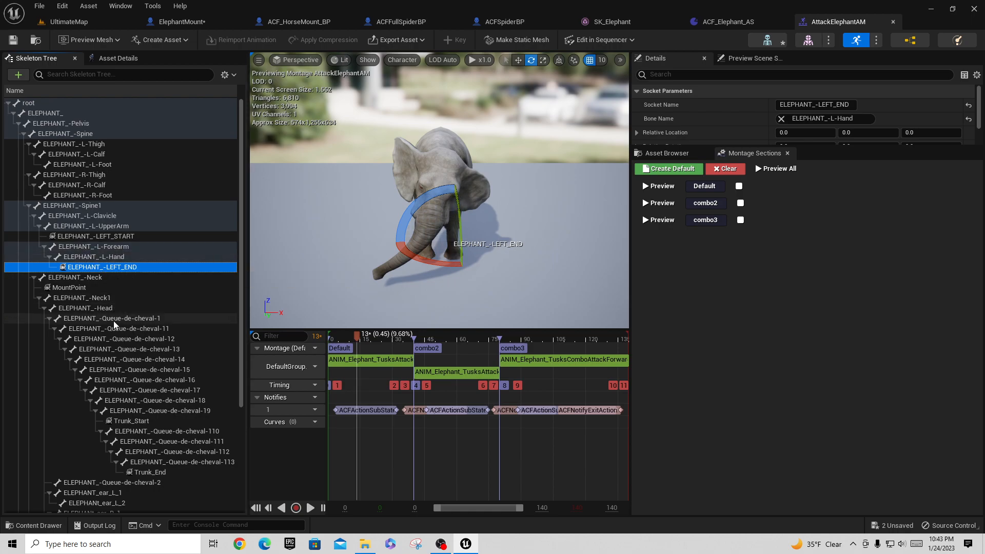
{"action": "scroll", "coordinate": [201, 423], "scroll_direction": "down", "scroll_amount": 3}
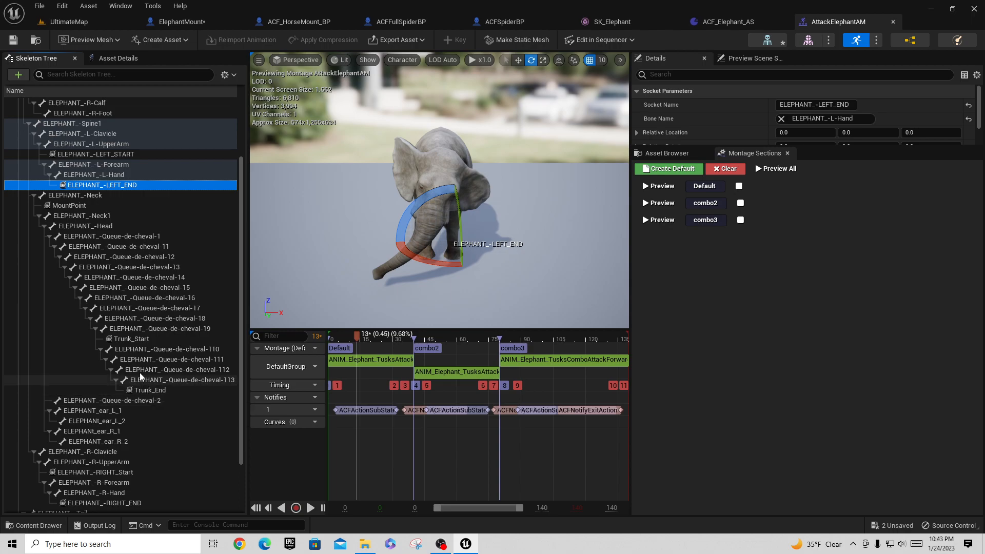
{"action": "left_click", "coordinate": [131, 339]}
{"action": "left_click", "coordinate": [150, 390]}
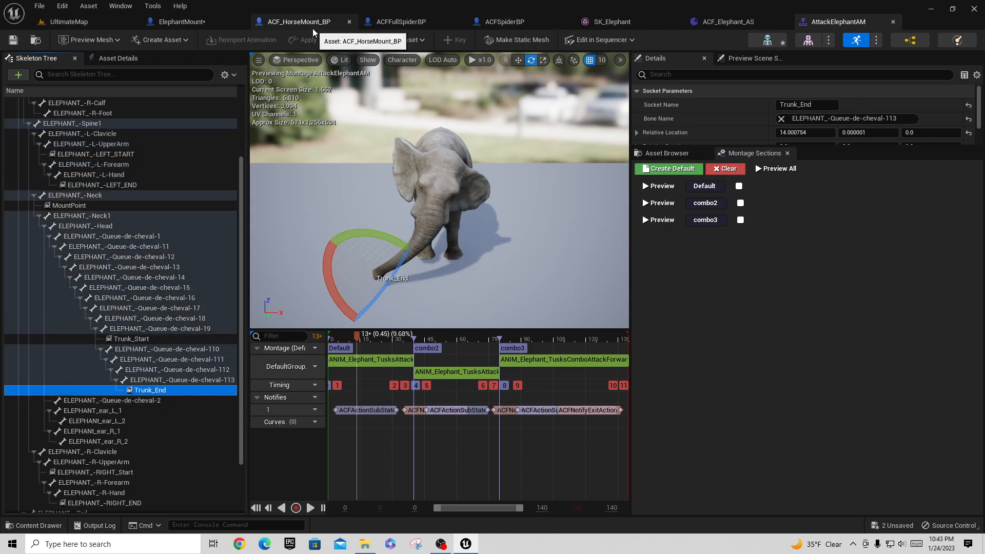
Step: Open ACFFullElephantBP from the Elephant folder and examine the Damage Handler component's Hit Response Actions settings, widening the details area
{"action": "left_click", "coordinate": [69, 22]}
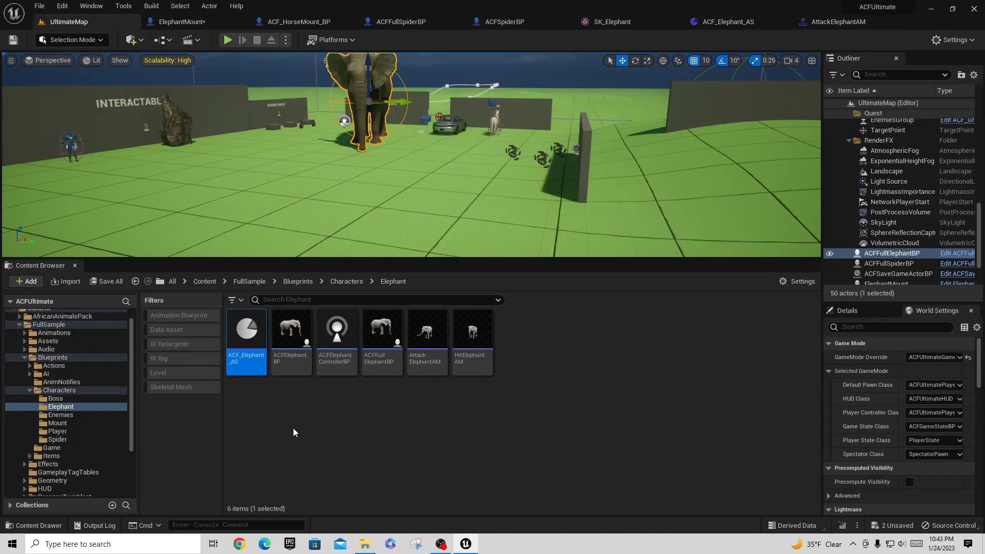
{"action": "double_click", "coordinate": [380, 327]}
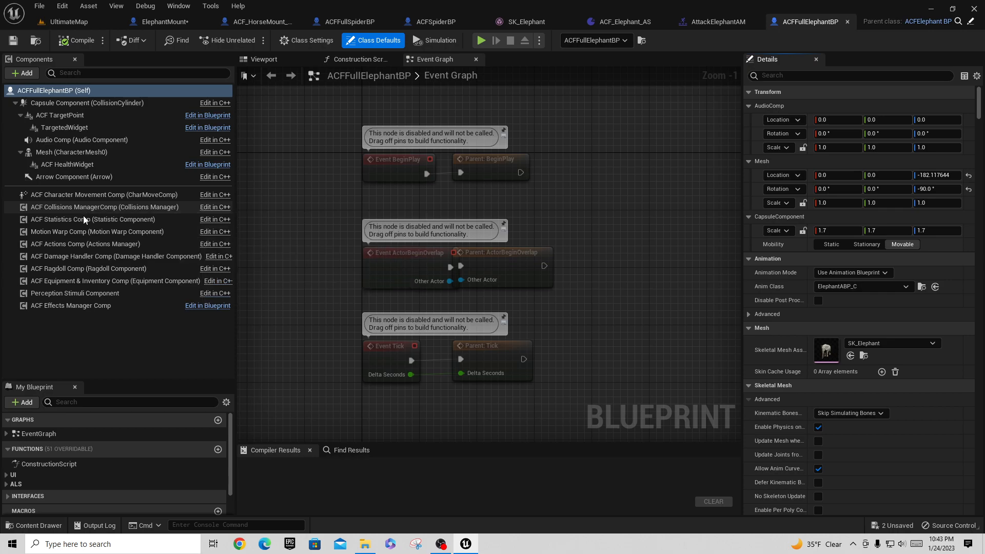
{"action": "left_click", "coordinate": [79, 257]}
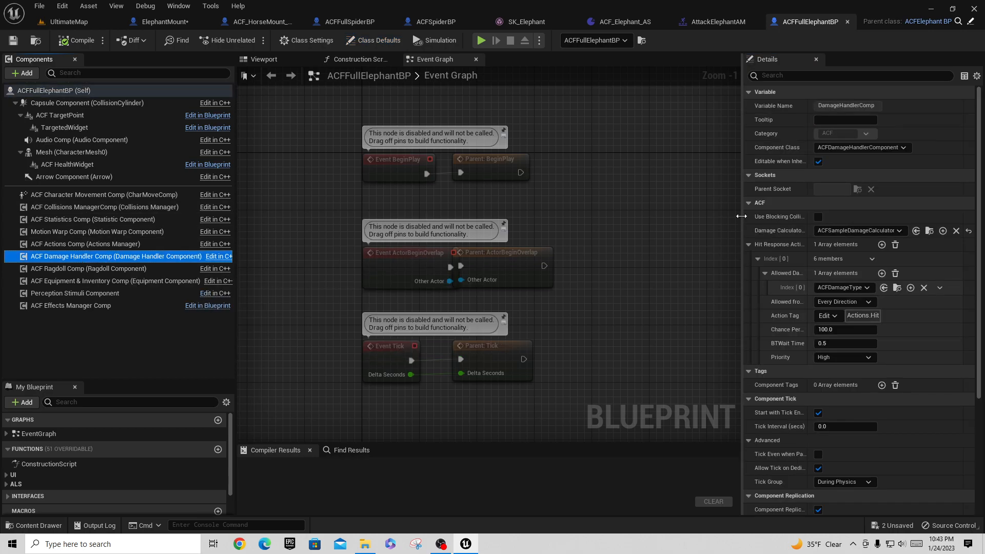
{"action": "left_click_drag", "start_coordinate": [742, 215], "coordinate": [609, 221]}
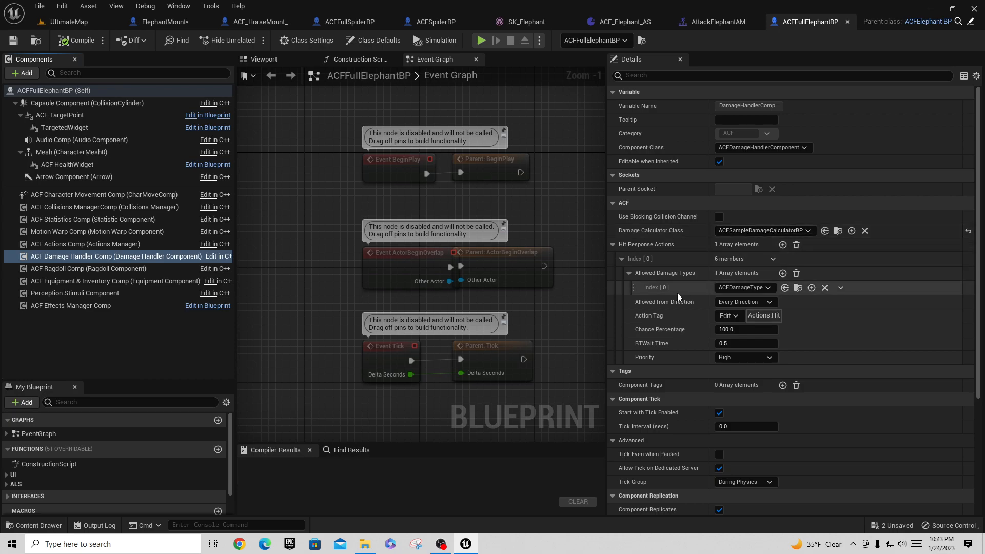
{"action": "scroll", "coordinate": [653, 233], "scroll_direction": "down", "scroll_amount": 2}
{"action": "scroll", "coordinate": [687, 277], "scroll_direction": "down", "scroll_amount": 5}
{"action": "scroll", "coordinate": [687, 277], "scroll_direction": "up", "scroll_amount": 5}
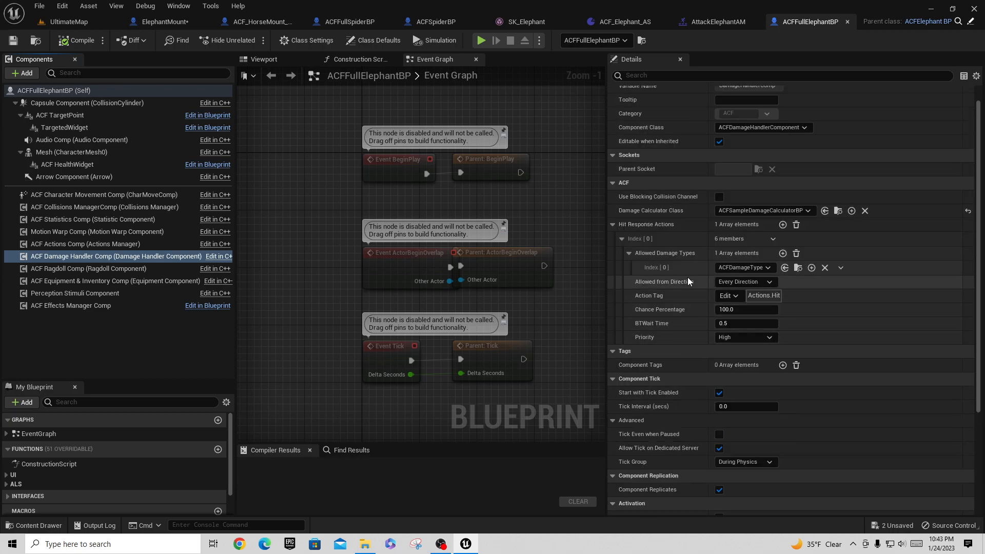
{"action": "scroll", "coordinate": [687, 277], "scroll_direction": "up", "scroll_amount": 2}
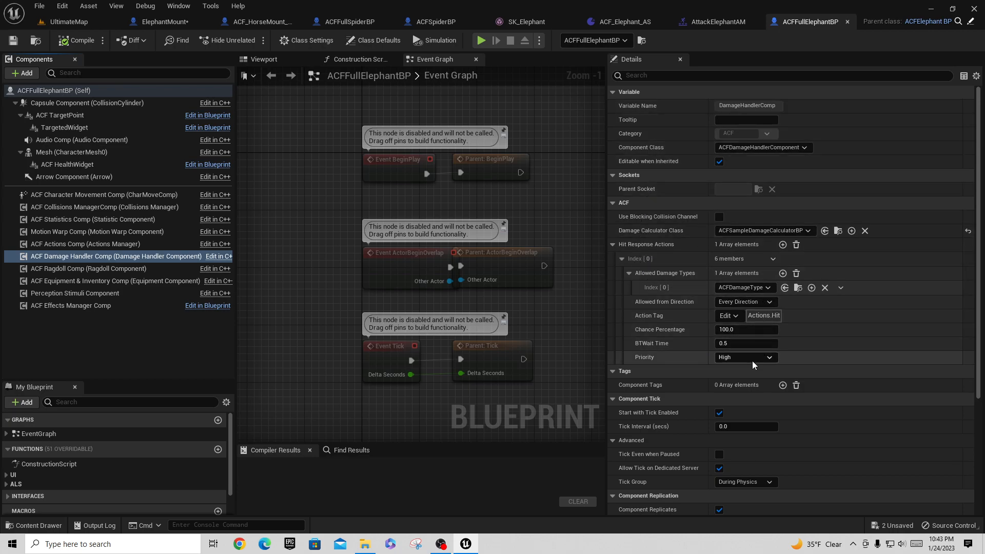
{"action": "scroll", "coordinate": [700, 426], "scroll_direction": "down", "scroll_amount": 6}
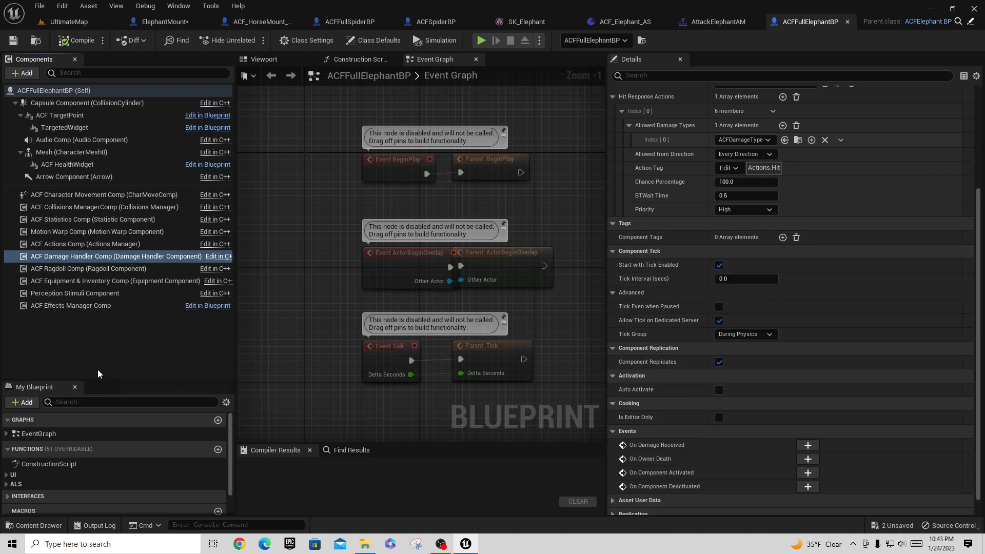
Step: Examine the right, left and Trunk damage traces of the elephant's Collisions Manager component, including their sockets and damage settings
{"action": "left_click", "coordinate": [88, 206]}
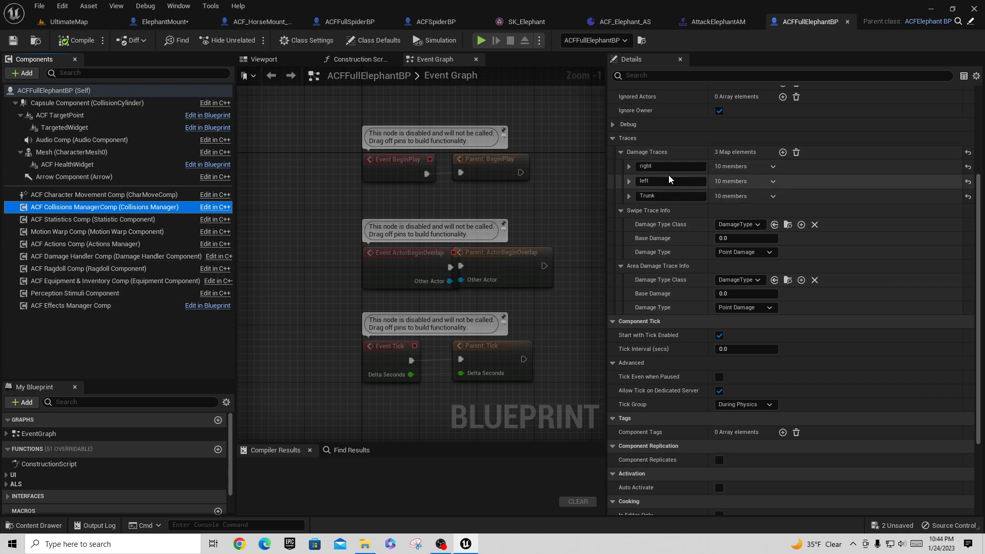
{"action": "left_click", "coordinate": [629, 167]}
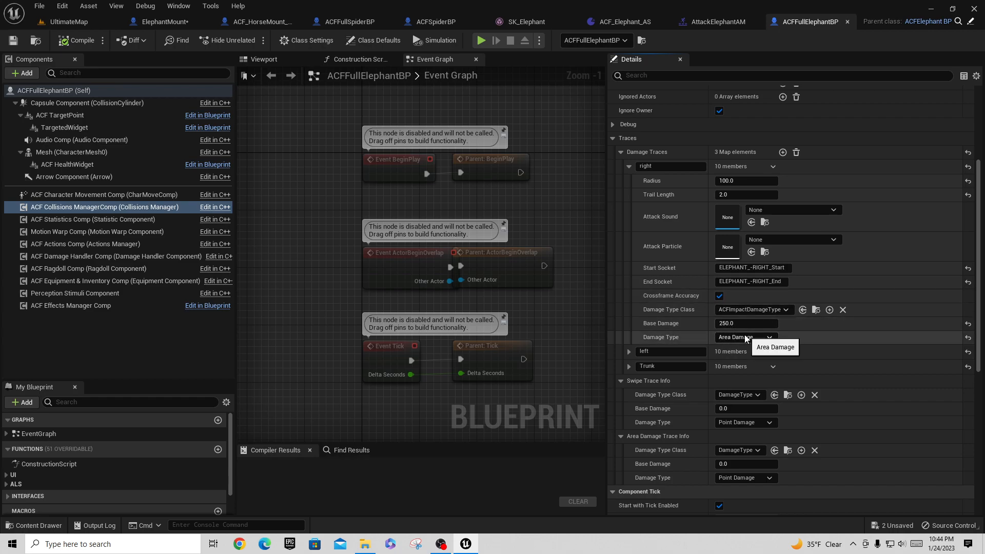
{"action": "left_click", "coordinate": [628, 351]}
{"action": "scroll", "coordinate": [743, 377], "scroll_direction": "down", "scroll_amount": 3}
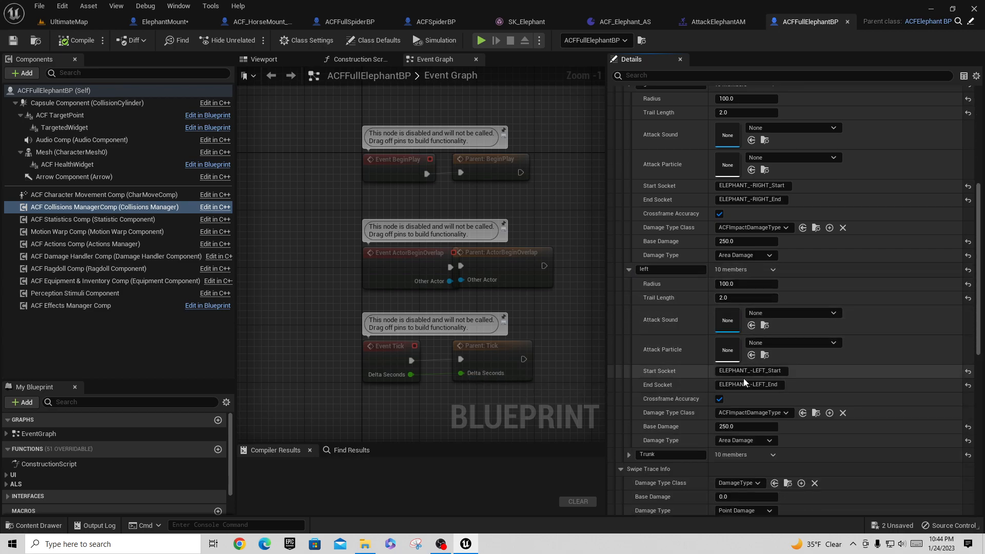
{"action": "scroll", "coordinate": [743, 380], "scroll_direction": "down", "scroll_amount": 3}
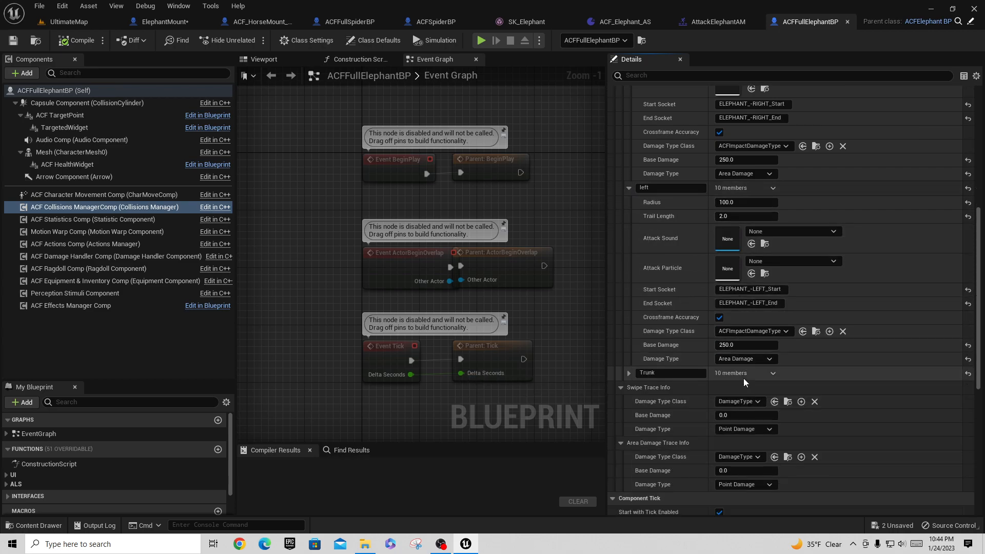
{"action": "left_click", "coordinate": [629, 373]}
{"action": "scroll", "coordinate": [740, 369], "scroll_direction": "down", "scroll_amount": 5}
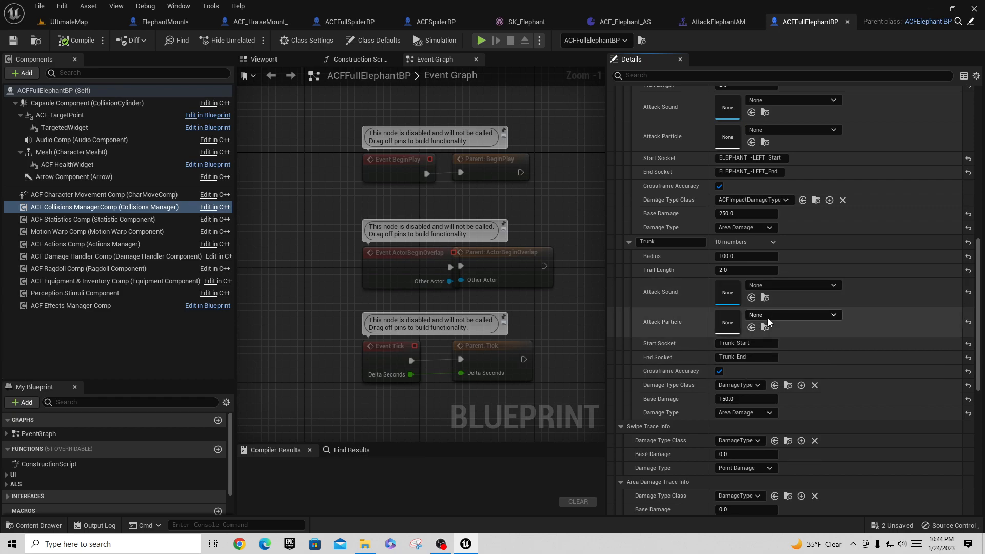
{"action": "scroll", "coordinate": [768, 323], "scroll_direction": "up", "scroll_amount": 7}
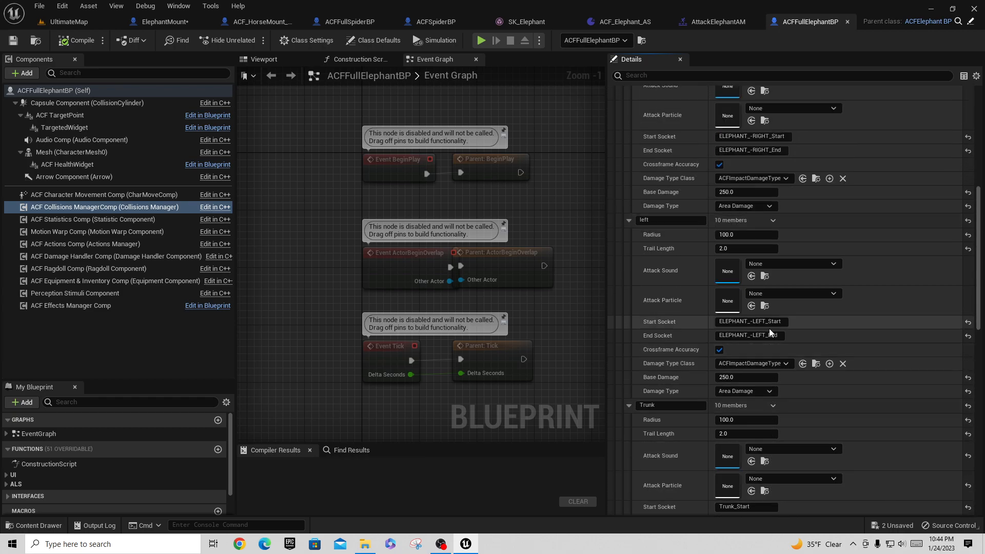
{"action": "scroll", "coordinate": [769, 328], "scroll_direction": "up", "scroll_amount": 1}
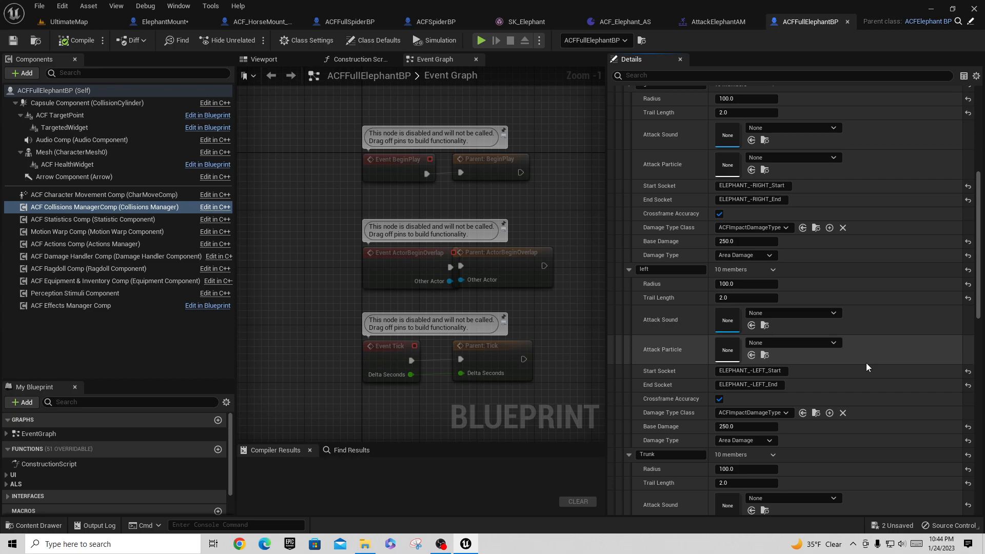
Step: Return to the AttackElephantAM montage, scrub through its combo2 section, and play the animation to review the trunk attack
{"action": "left_click", "coordinate": [732, 22]}
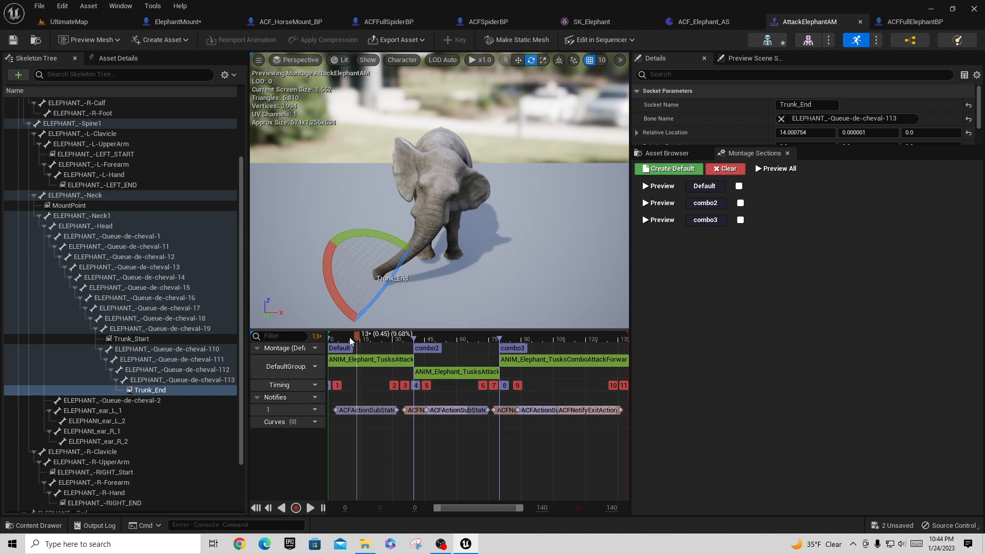
{"action": "left_click_drag", "start_coordinate": [352, 344], "coordinate": [460, 352]}
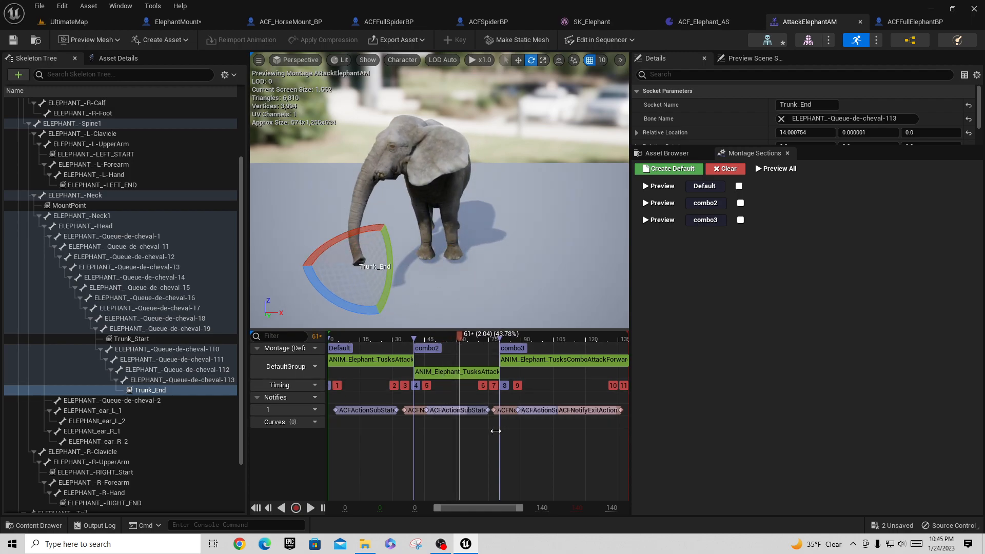
{"action": "left_click_drag", "start_coordinate": [460, 338], "coordinate": [447, 354]}
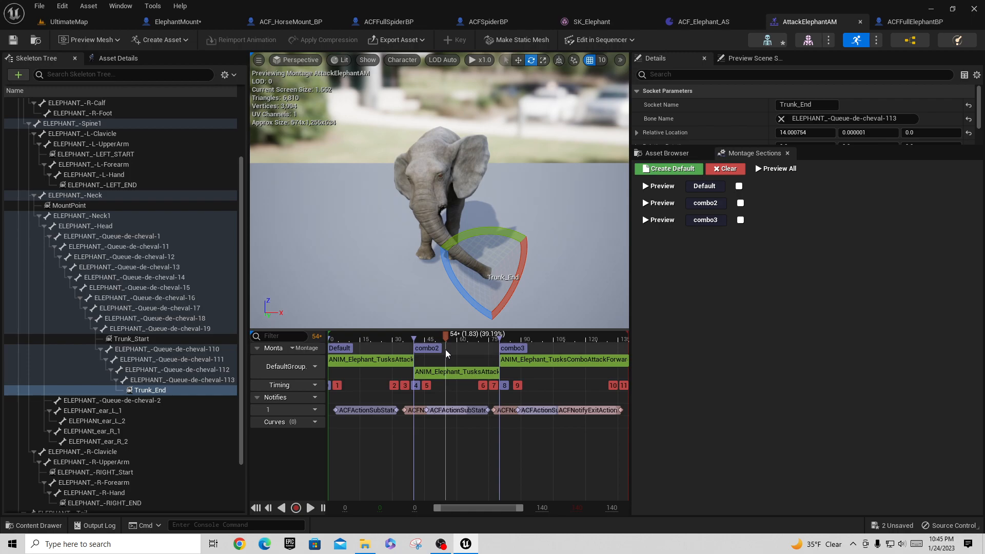
{"action": "key", "text": "space"}
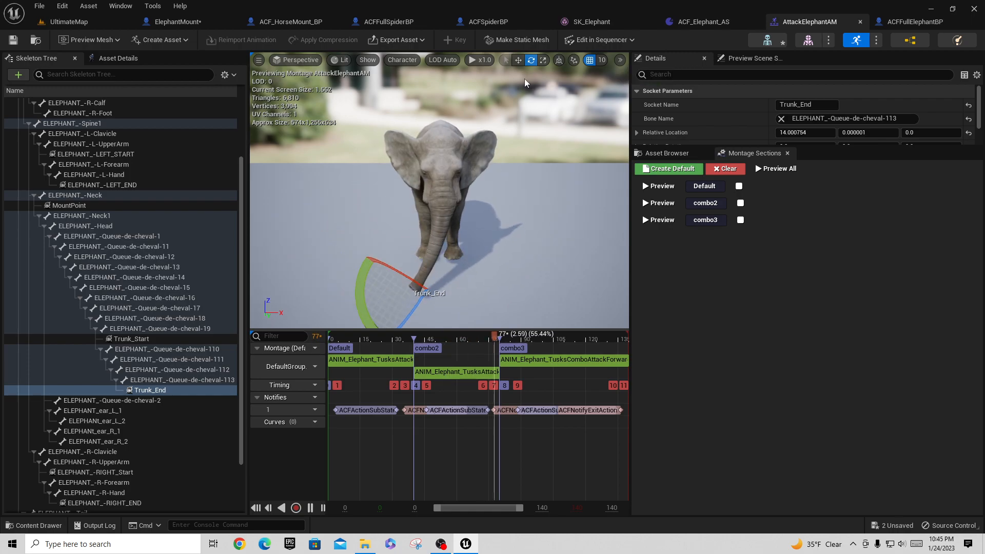
Step: In ACF_Elephant_AS, collapse the Actions.Attack entry and expand Actions.HeavyAttack to inspect its montage and action
{"action": "left_click", "coordinate": [703, 21]}
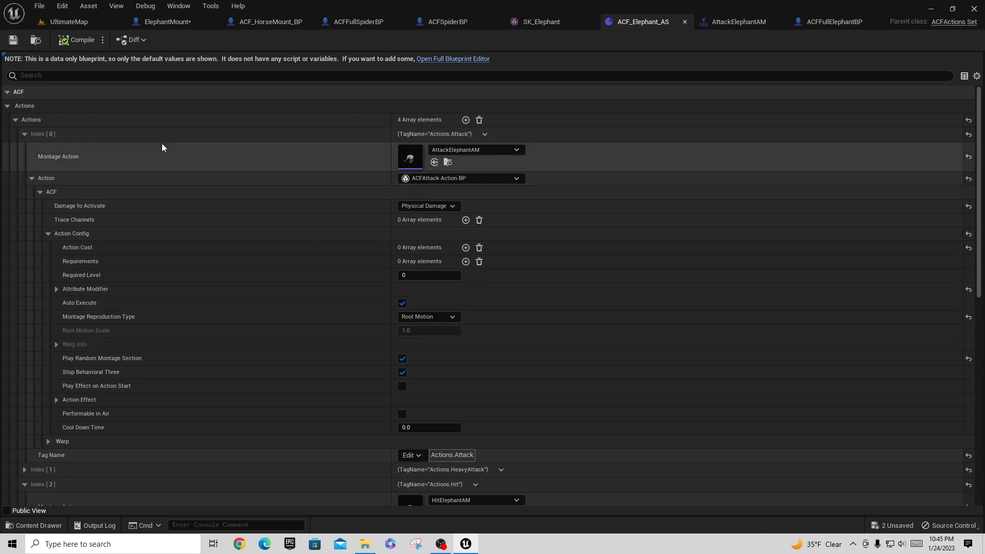
{"action": "left_click", "coordinate": [17, 120]}
{"action": "left_click", "coordinate": [17, 120]}
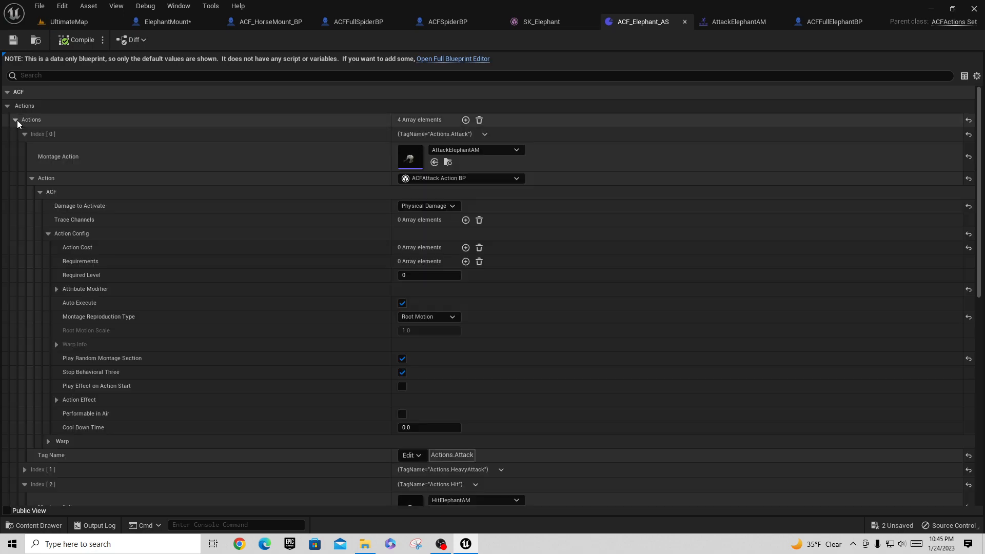
{"action": "left_click", "coordinate": [24, 133]}
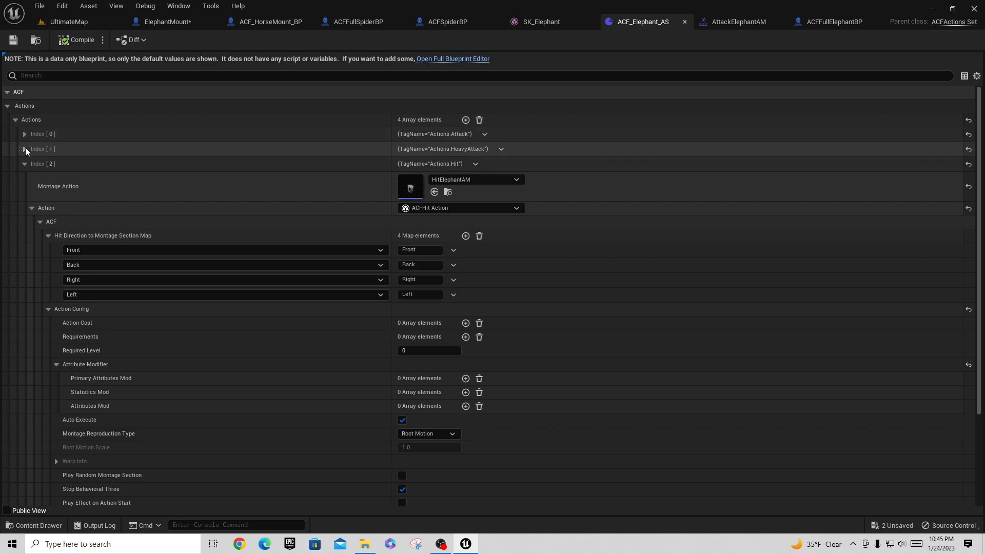
{"action": "left_click", "coordinate": [24, 149]}
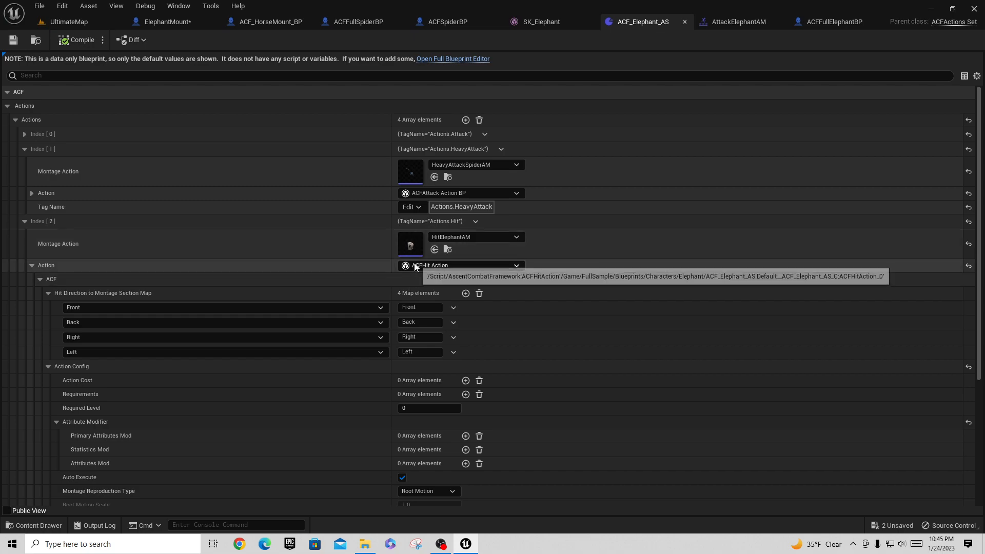
Step: Open and pause the HeavyAttackSpiderAM montage, inspect its animation segment, and compare the spider's available animation assets with those for AttackElephantAM
{"action": "double_click", "coordinate": [410, 177]}
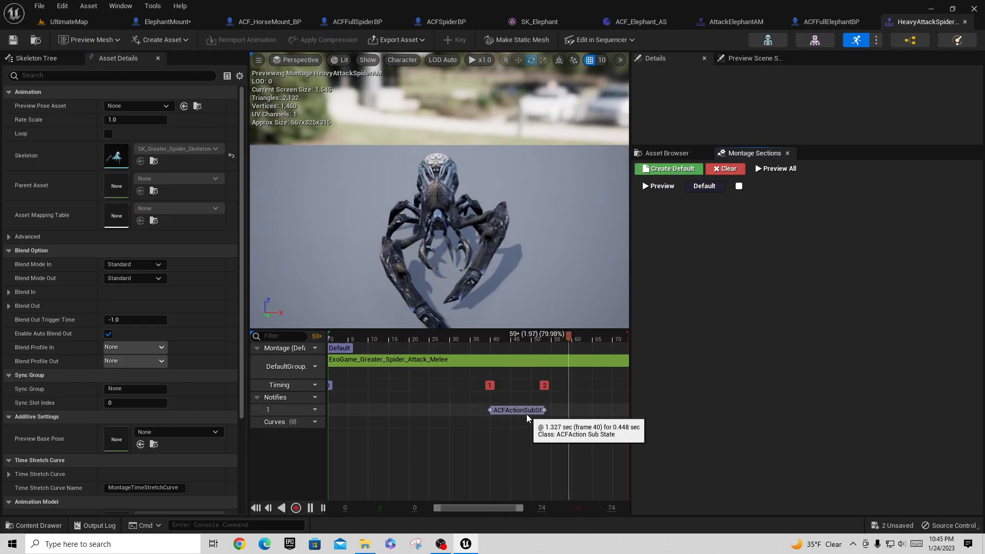
{"action": "left_click", "coordinate": [312, 507]}
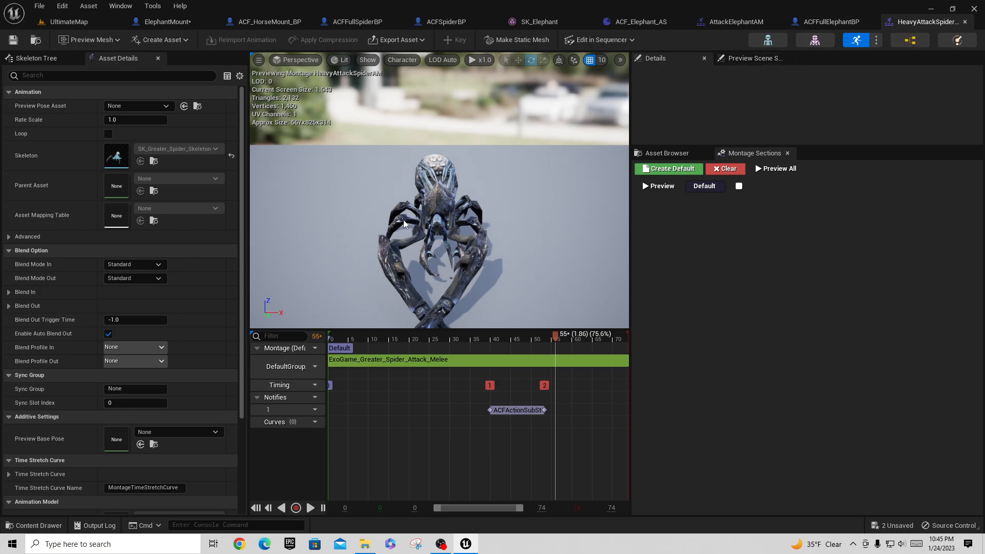
{"action": "left_click", "coordinate": [445, 359]}
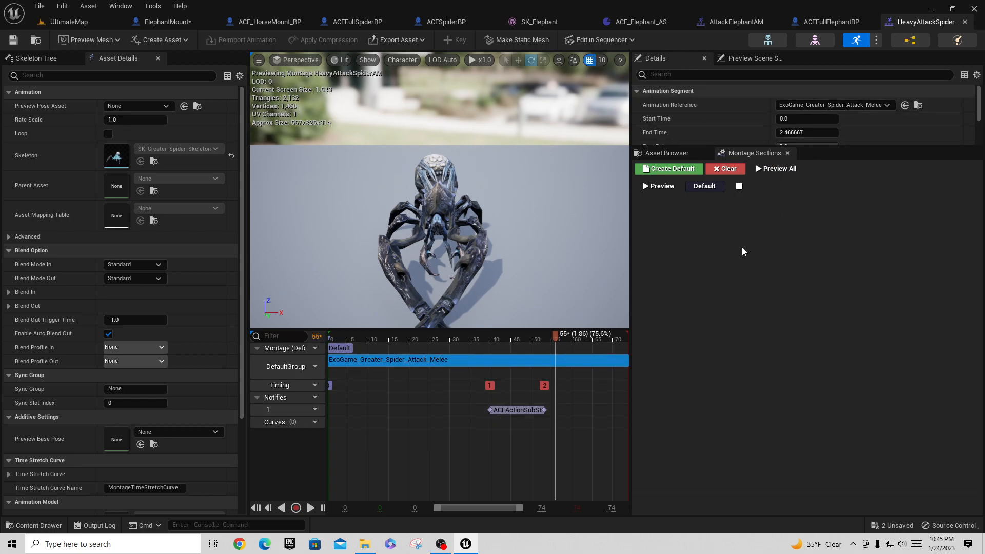
{"action": "left_click", "coordinate": [667, 154]}
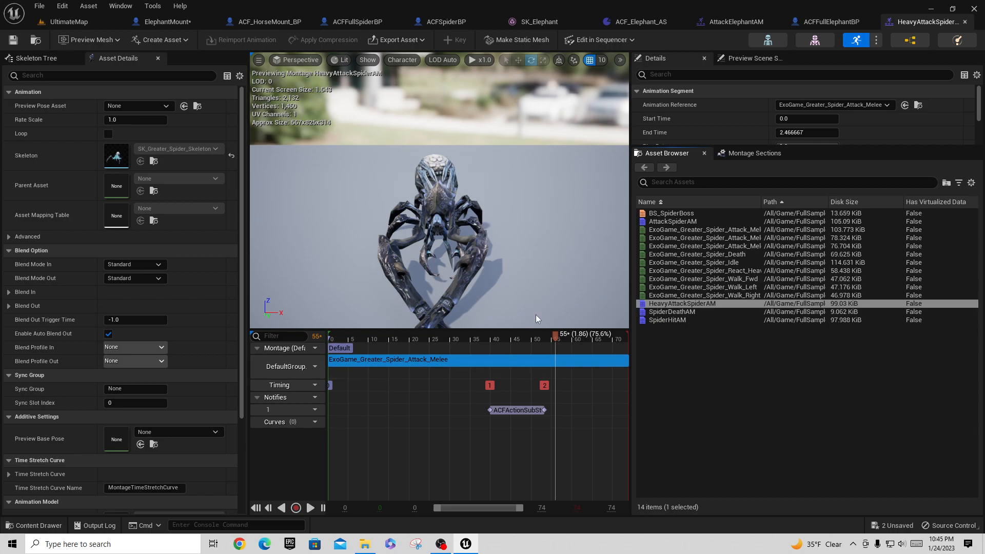
{"action": "left_click", "coordinate": [700, 27]}
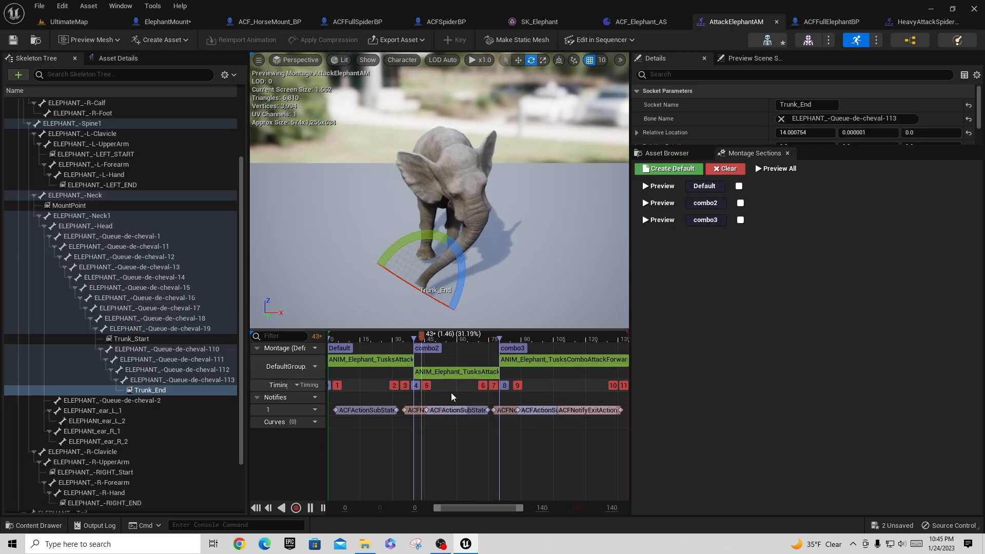
{"action": "left_click", "coordinate": [664, 152]}
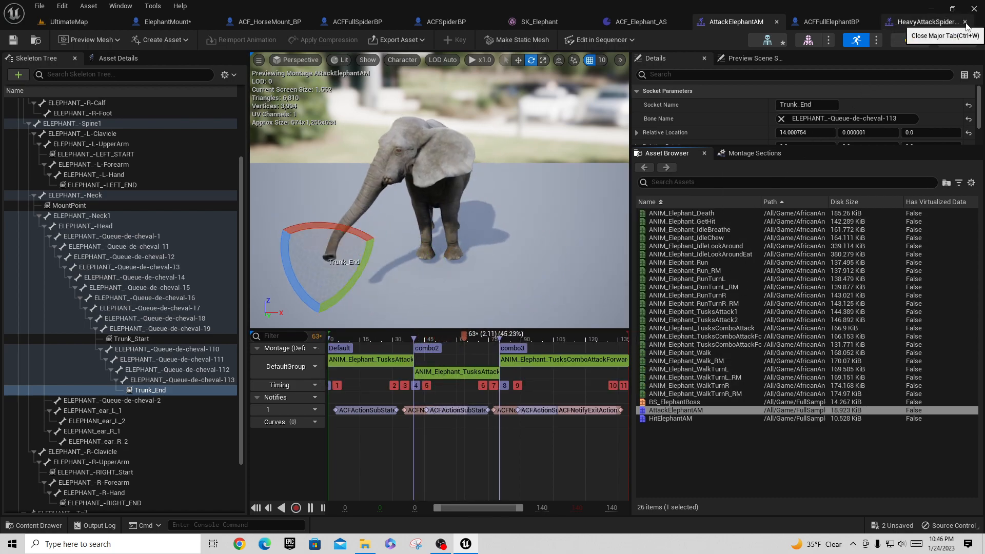
Step: Close HeavyAttackSpiderAM, ACFFullElephantBP, AttackElephantAM and ACF_Elephant_AS, then return to UltimateMap
{"action": "left_click", "coordinate": [964, 21]}
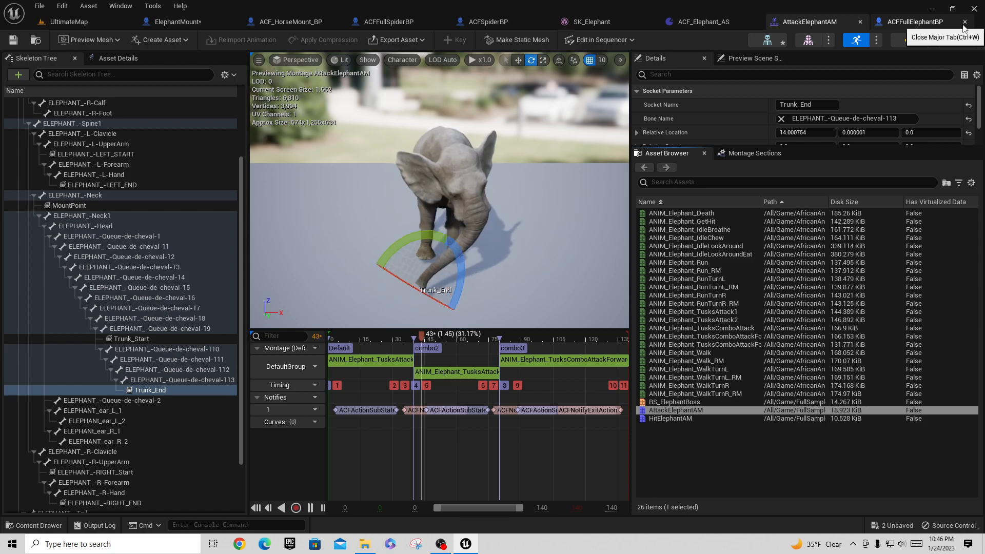
{"action": "left_click", "coordinate": [964, 22]}
{"action": "left_click", "coordinate": [892, 22]}
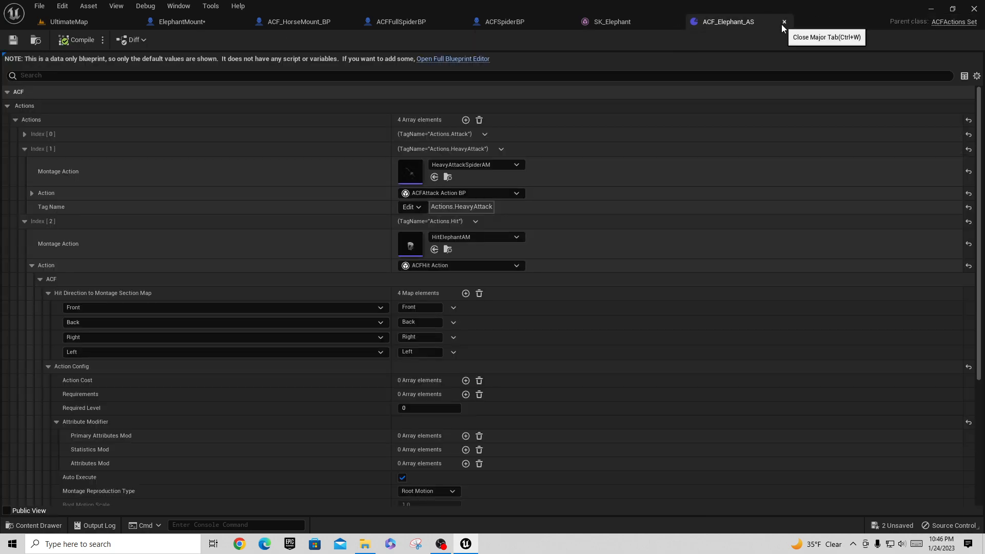
{"action": "left_click", "coordinate": [783, 22]}
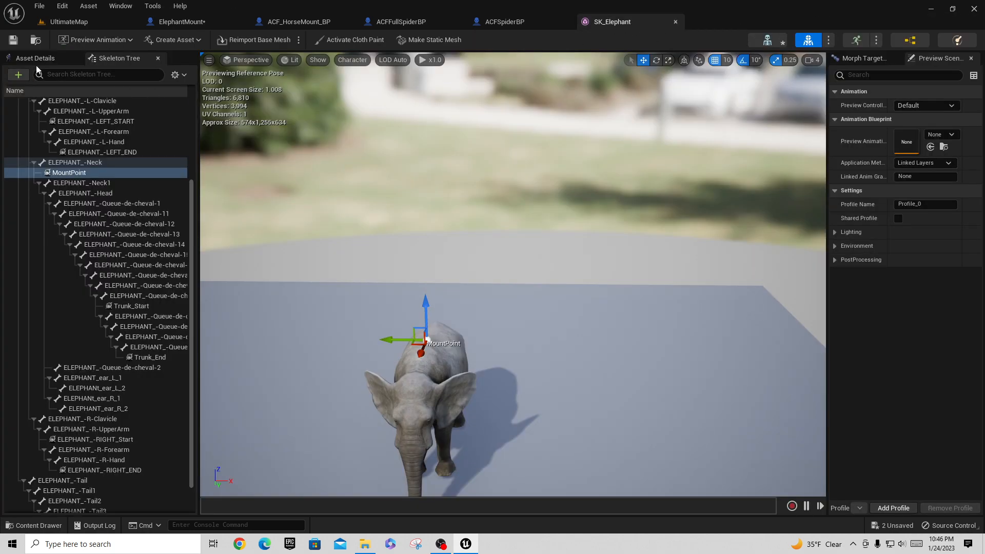
{"action": "left_click", "coordinate": [69, 22]}
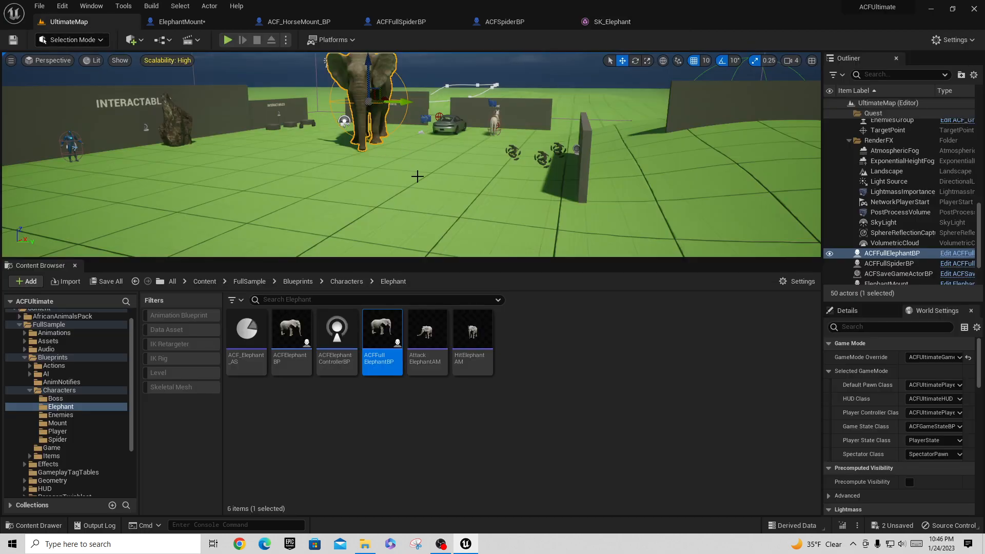
Step: Play the level from the open ground in front of the elephant in full screen, move around it to observe its trunk attacks, and stop
{"action": "left_click", "coordinate": [381, 214]}
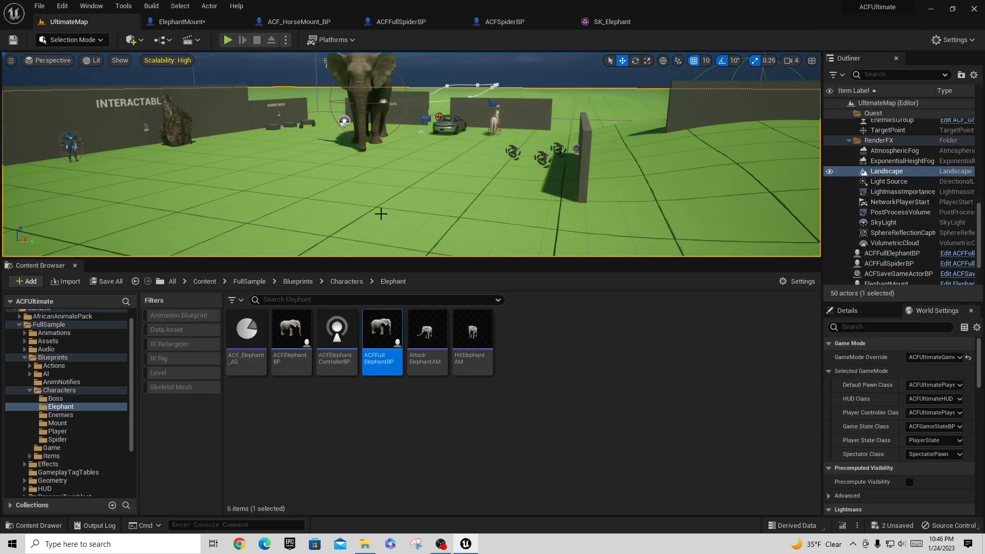
{"action": "right_click", "coordinate": [319, 203]}
{"action": "left_click", "coordinate": [344, 468]}
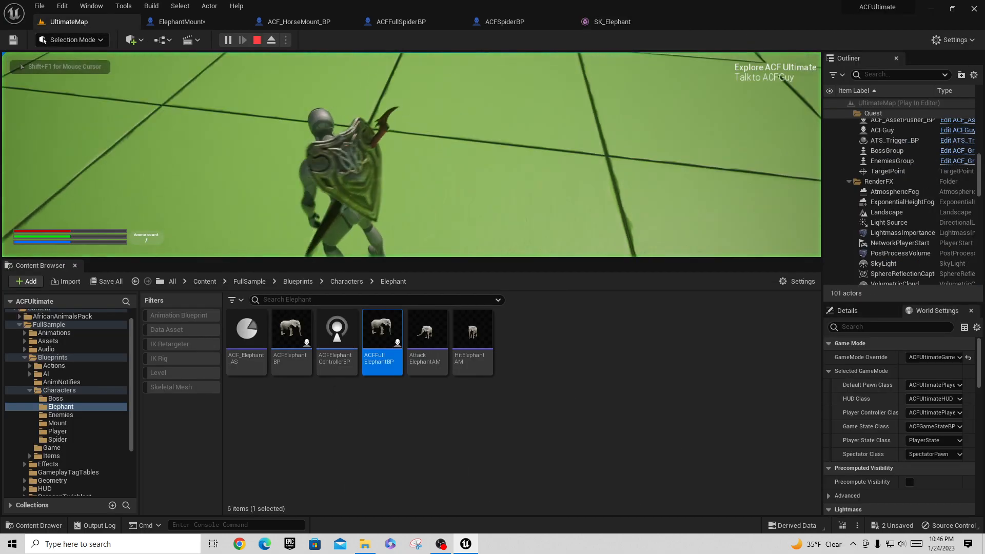
{"action": "key", "text": "F11"}
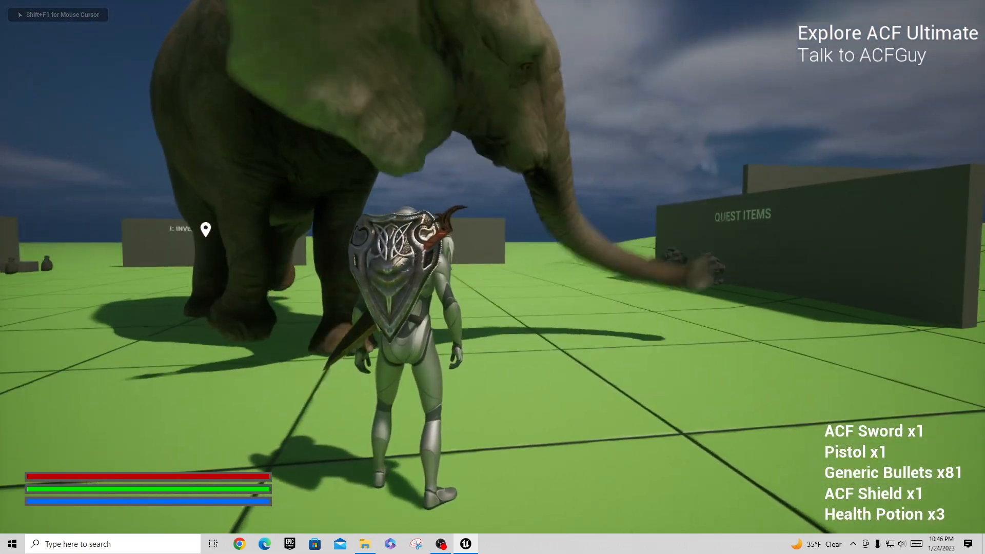
{"action": "key", "text": "w"}
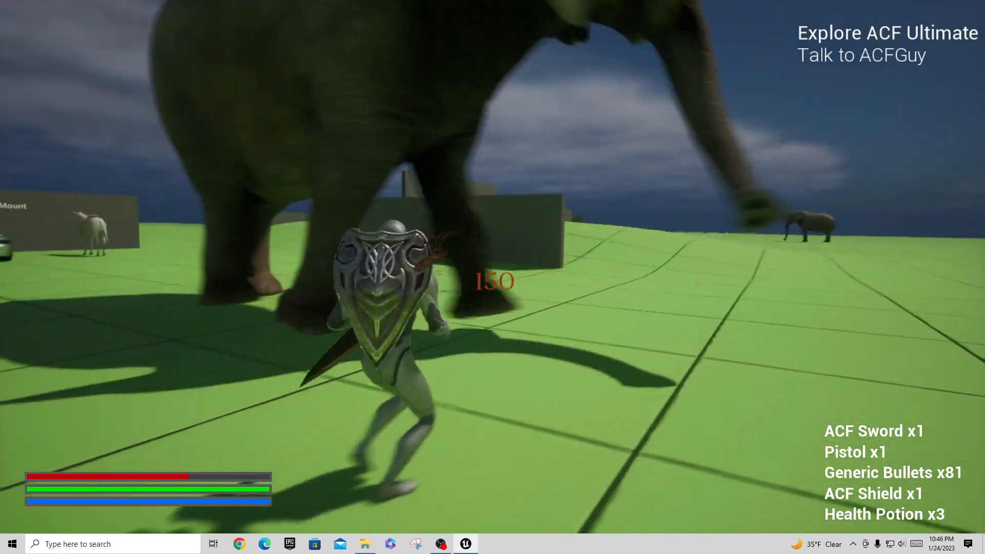
{"action": "key", "text": "s"}
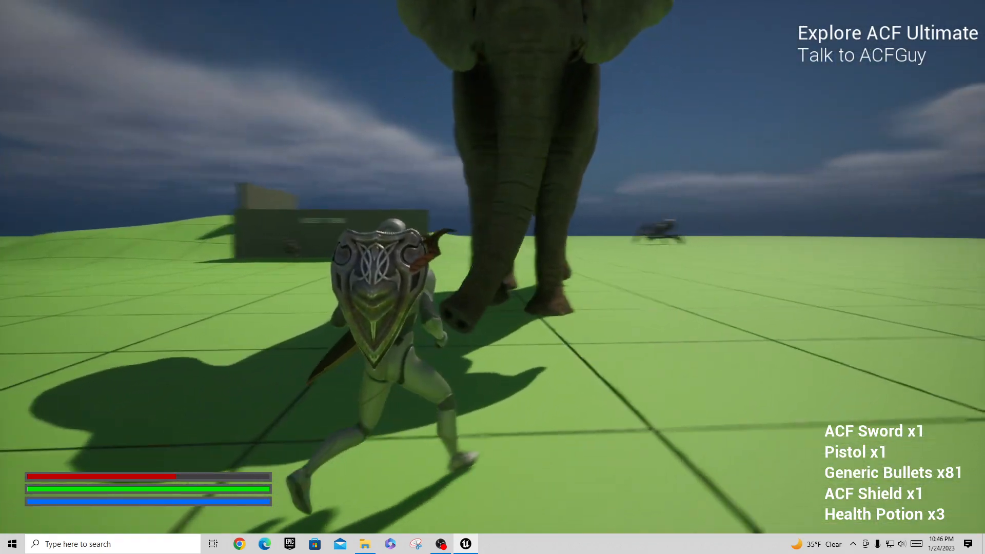
{"action": "key", "text": "w"}
{"action": "key", "text": "d"}
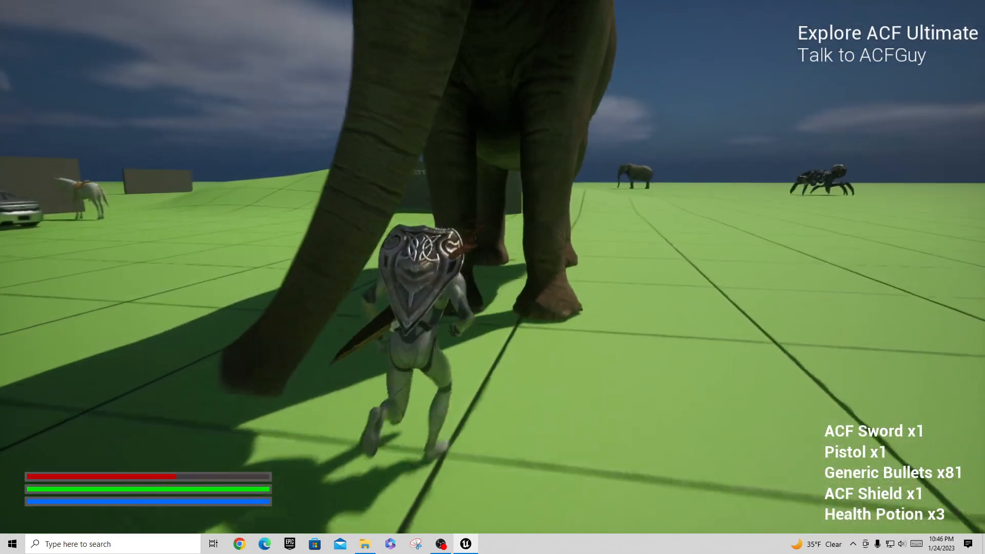
{"action": "key", "text": "w"}
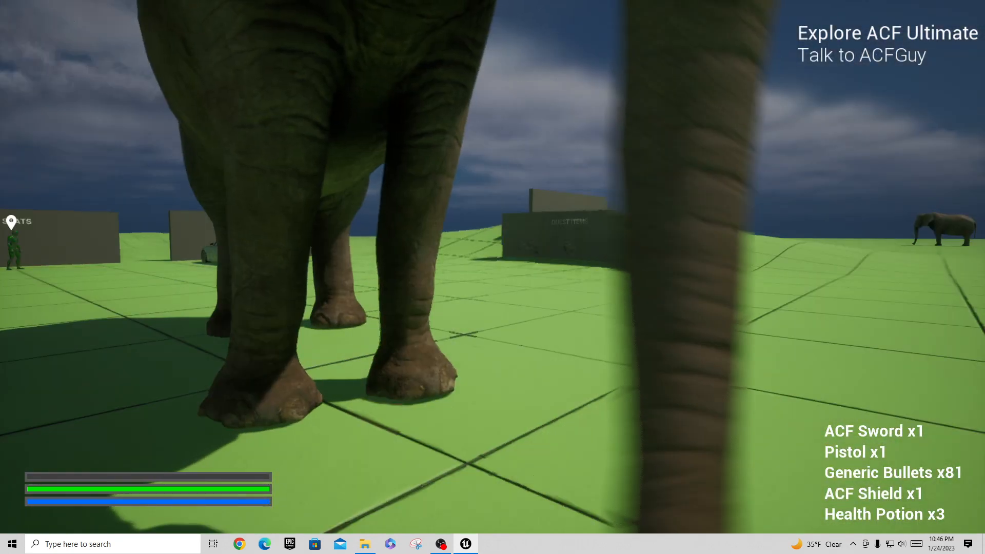
{"action": "key", "text": "Escape"}
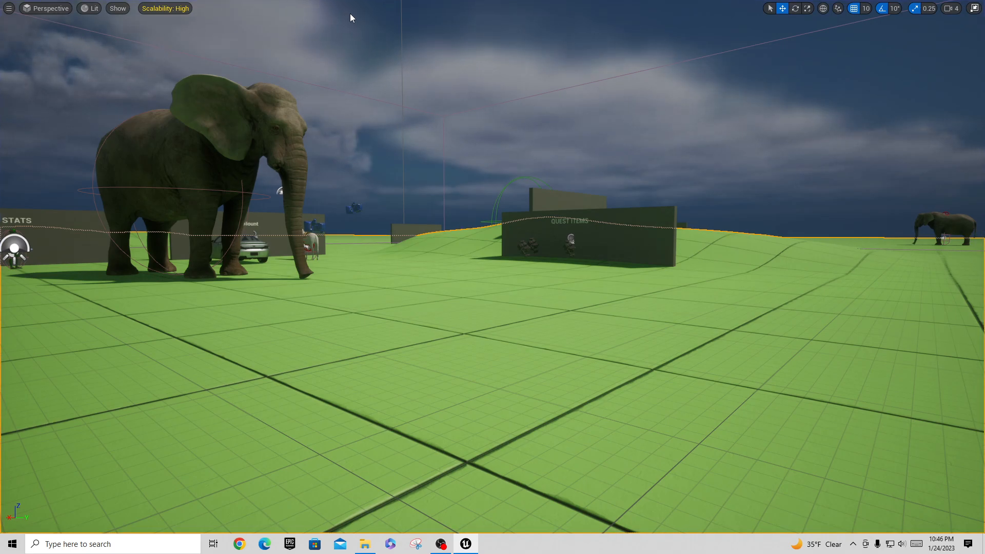
Step: Play the level again, run the character past the elephant and the spider toward the Interactables wall, and stop the session
{"action": "key", "text": "alt+p"}
{"action": "key", "text": "w"}
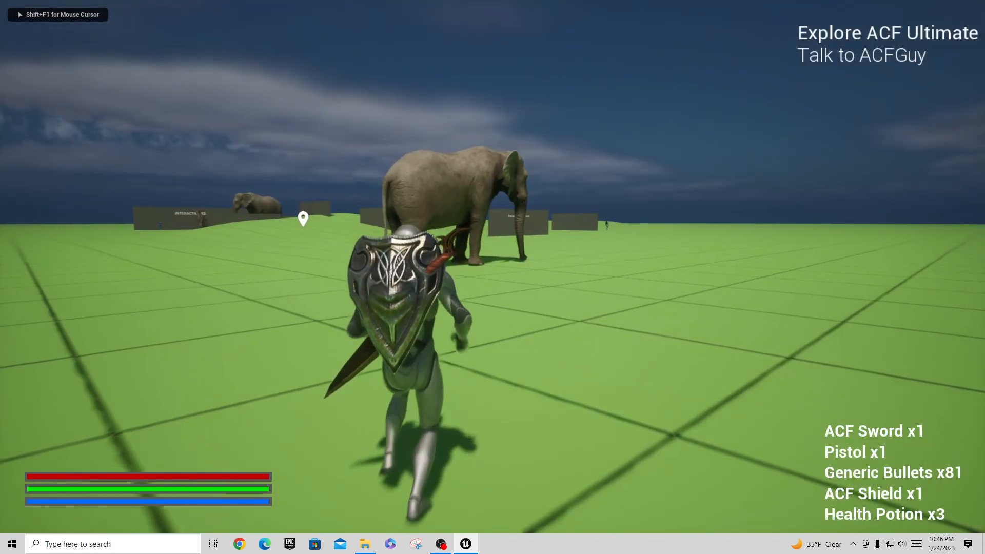
{"action": "key", "text": "w"}
{"action": "key", "text": "w"}
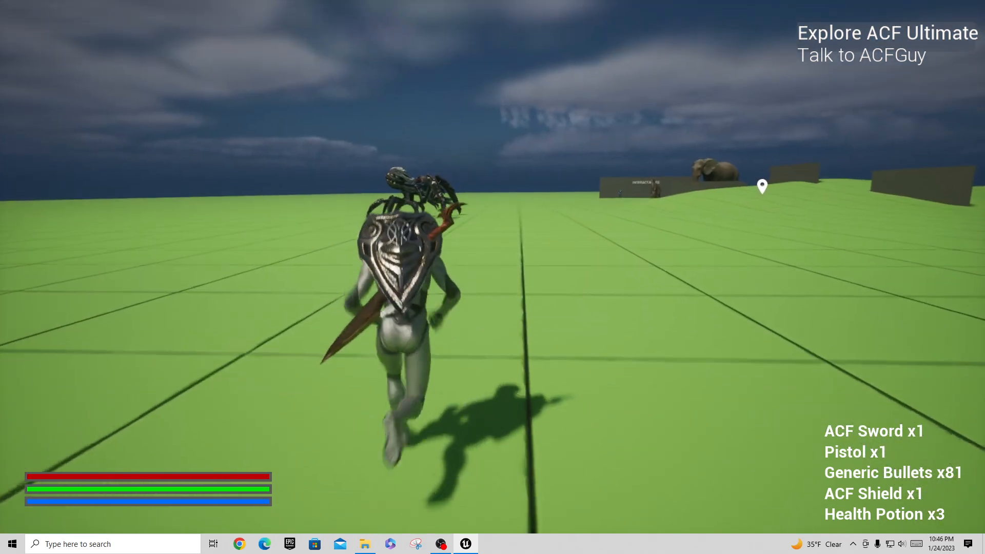
{"action": "key", "text": "w"}
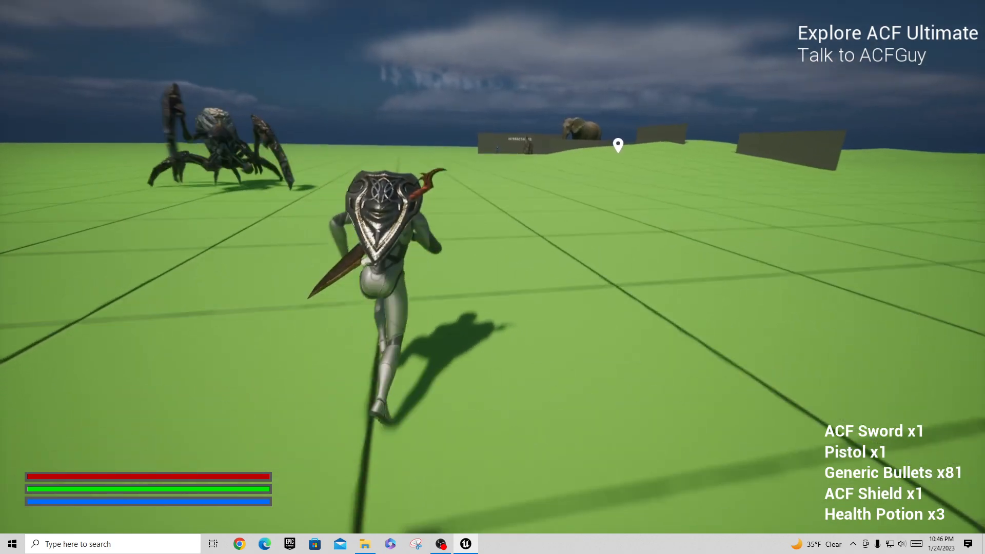
{"action": "key", "text": "w"}
{"action": "key", "text": "w"}
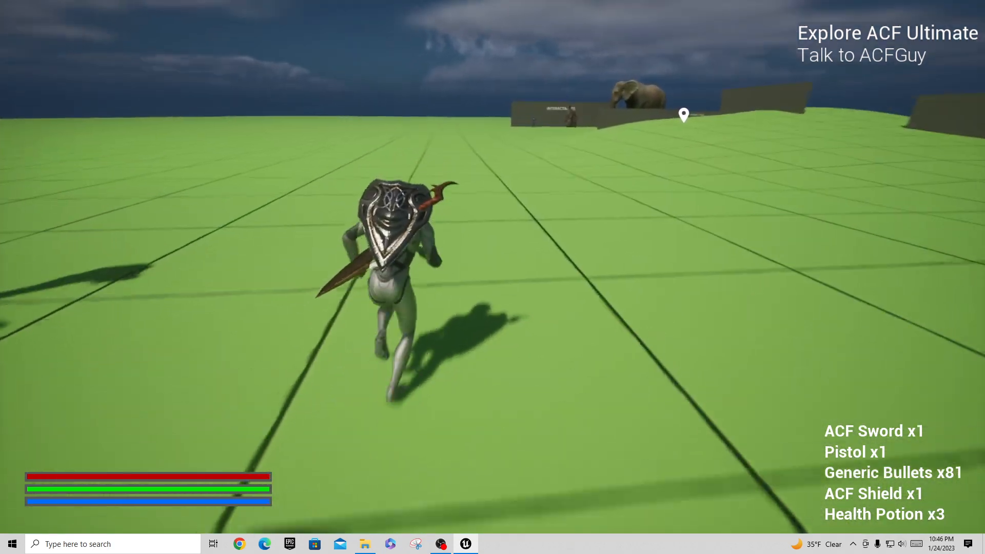
{"action": "key", "text": "w"}
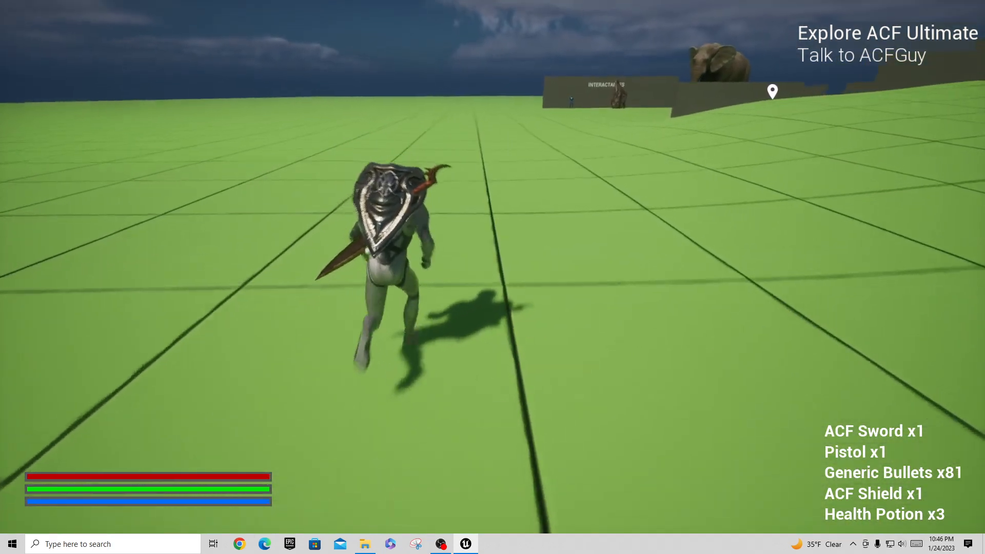
{"action": "key", "text": "w"}
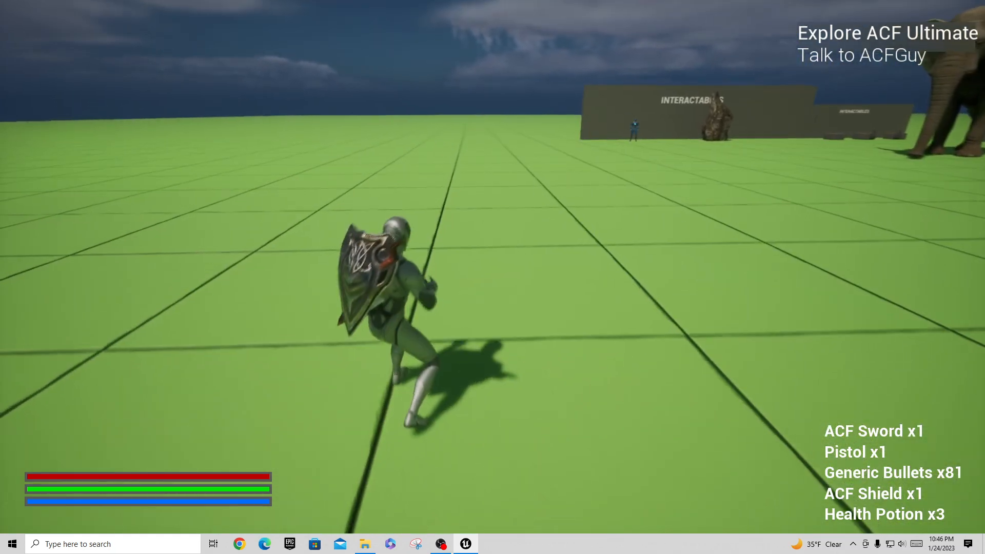
{"action": "key", "text": "Escape"}
Step: Select the elephant in the level, leave the full-screen viewport, and open its ACFFullElephantBP blueprint
{"action": "right_click_drag", "start_coordinate": [322, 51], "coordinate": [291, 20]}
{"action": "left_click", "coordinate": [328, 128]}
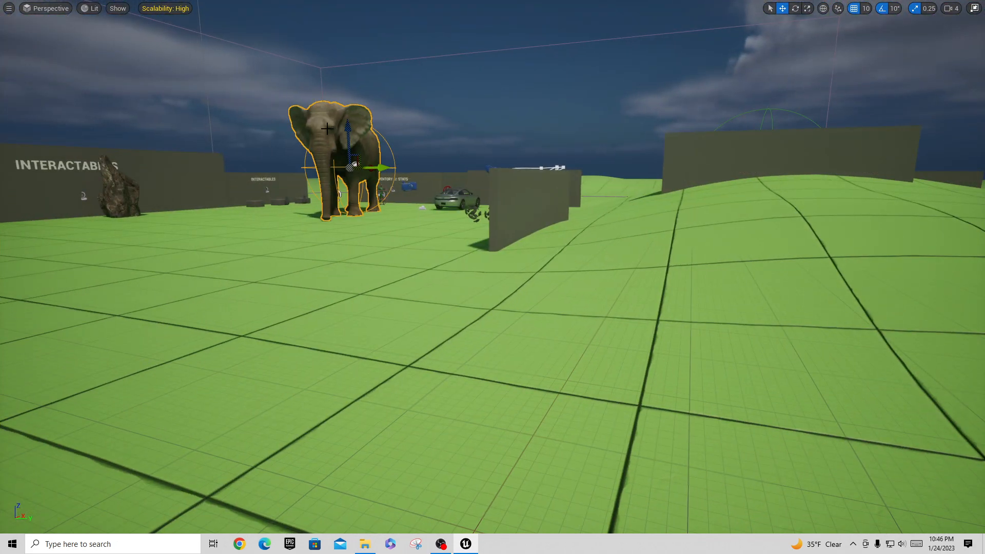
{"action": "right_click", "coordinate": [327, 128]}
{"action": "left_click", "coordinate": [364, 149]}
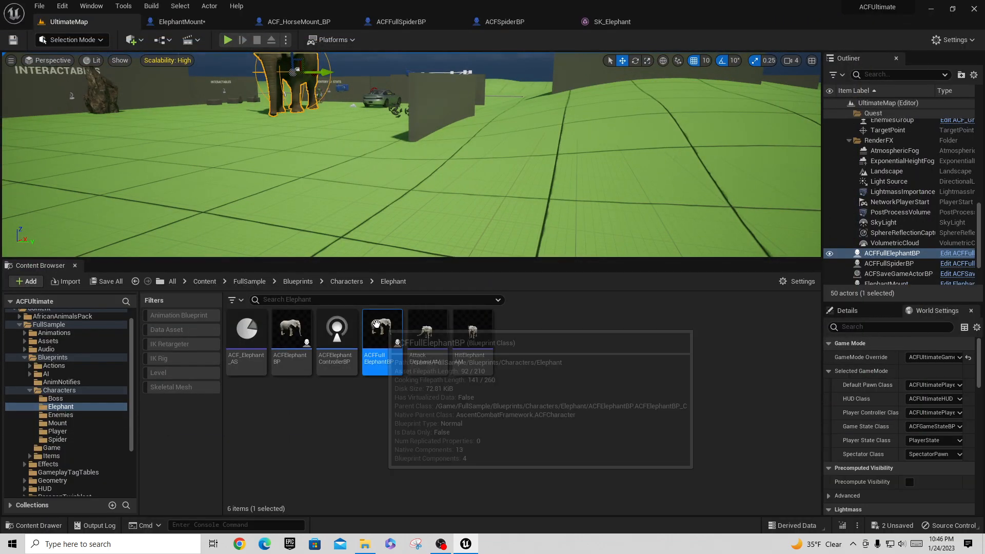
{"action": "double_click", "coordinate": [380, 328]}
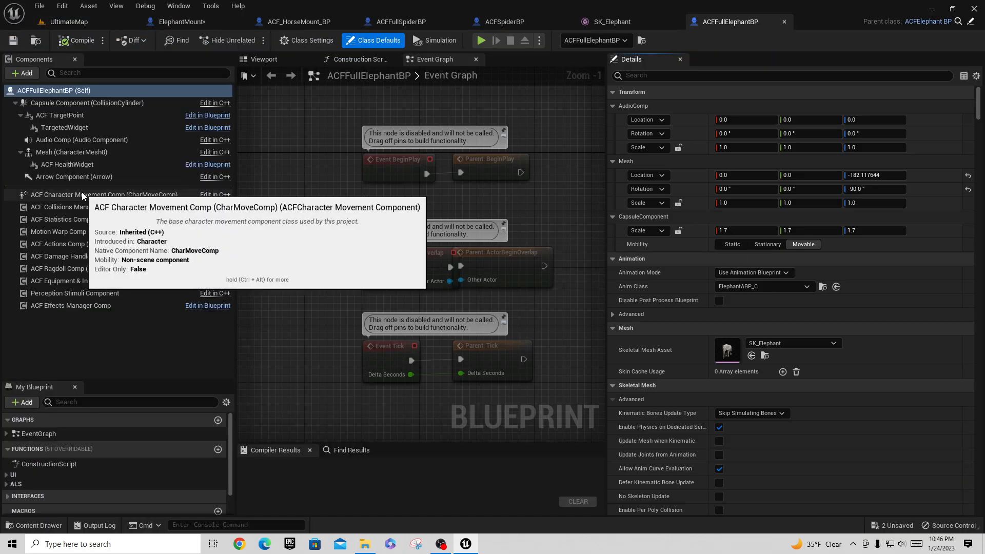
Step: Select the Mesh component, locate its ElephantABP anim class among the project assets, and open it
{"action": "left_click", "coordinate": [63, 152]}
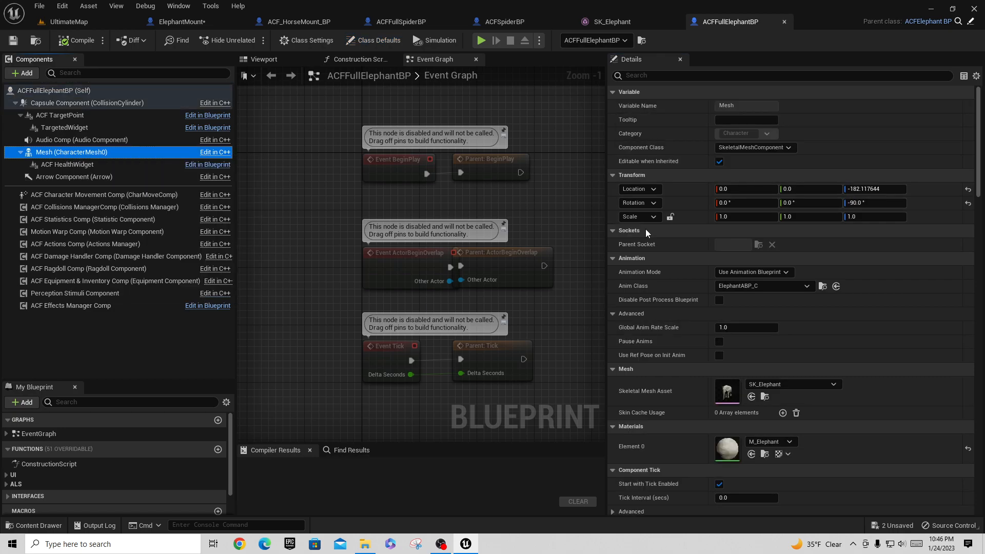
{"action": "left_click", "coordinate": [823, 286]}
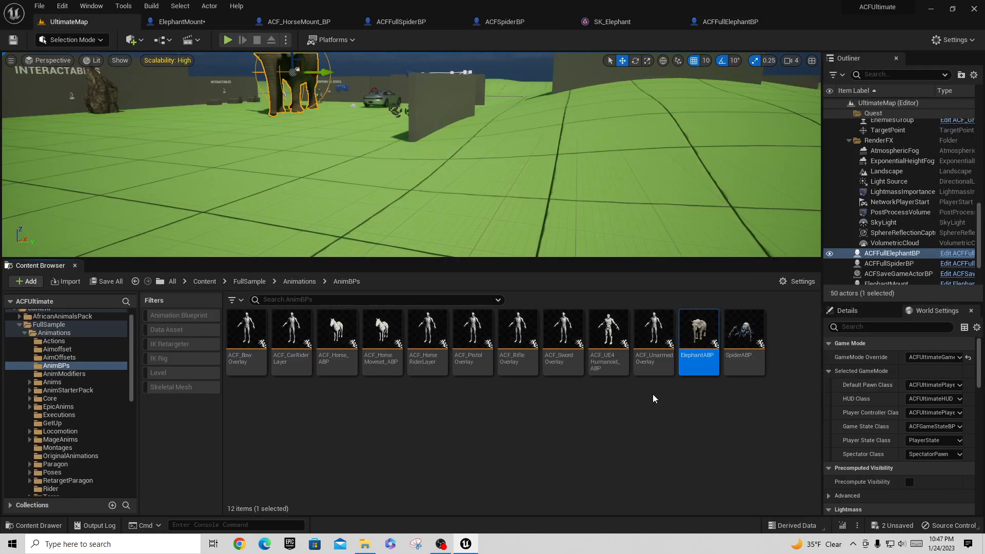
{"action": "double_click", "coordinate": [690, 334]}
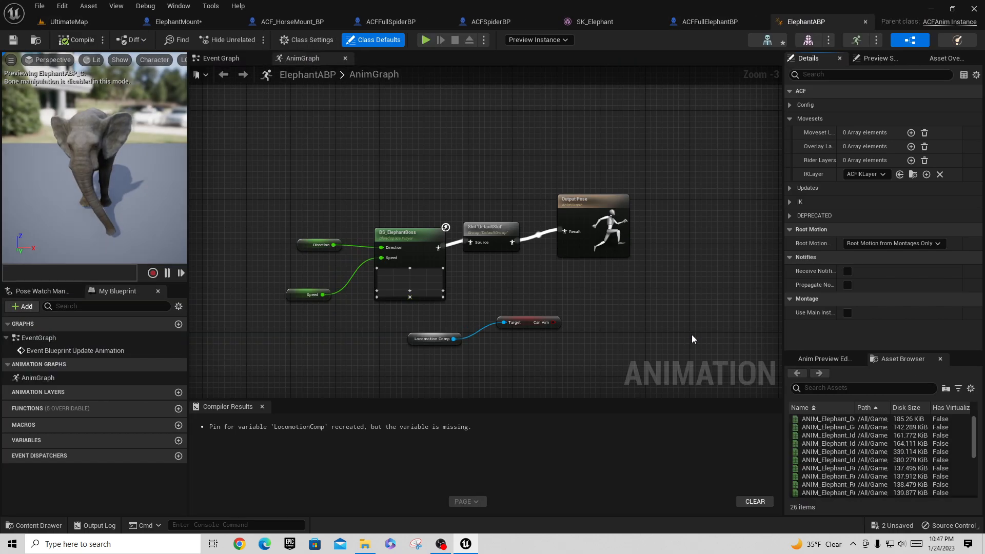
Step: Examine the AnimGraph from the Direction and Speed inputs through BS_ElephantBoss to Output Pose, and show the class settings
{"action": "right_click_drag", "start_coordinate": [409, 126], "coordinate": [406, 112]}
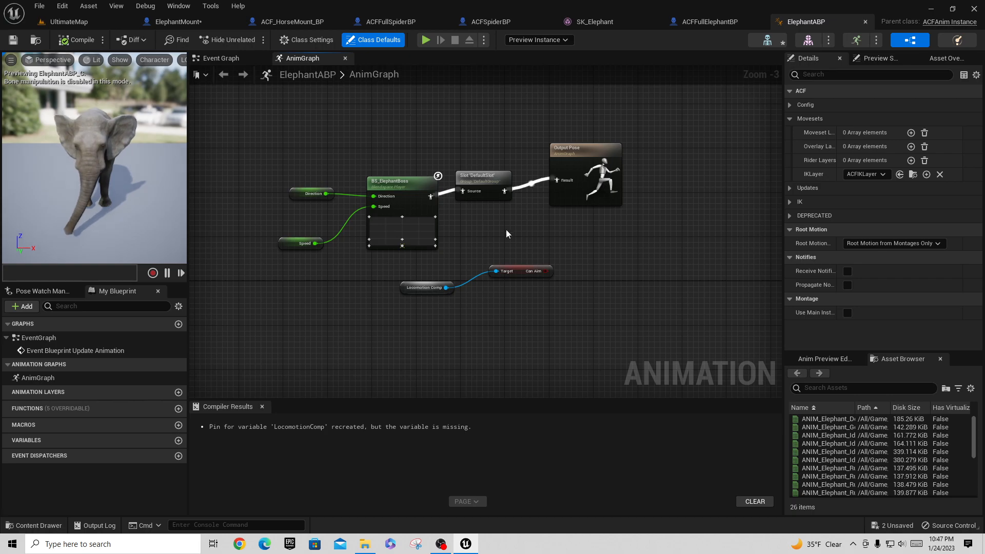
{"action": "scroll", "coordinate": [568, 238], "scroll_direction": "up", "scroll_amount": 1}
{"action": "scroll", "coordinate": [568, 236], "scroll_direction": "up", "scroll_amount": 2}
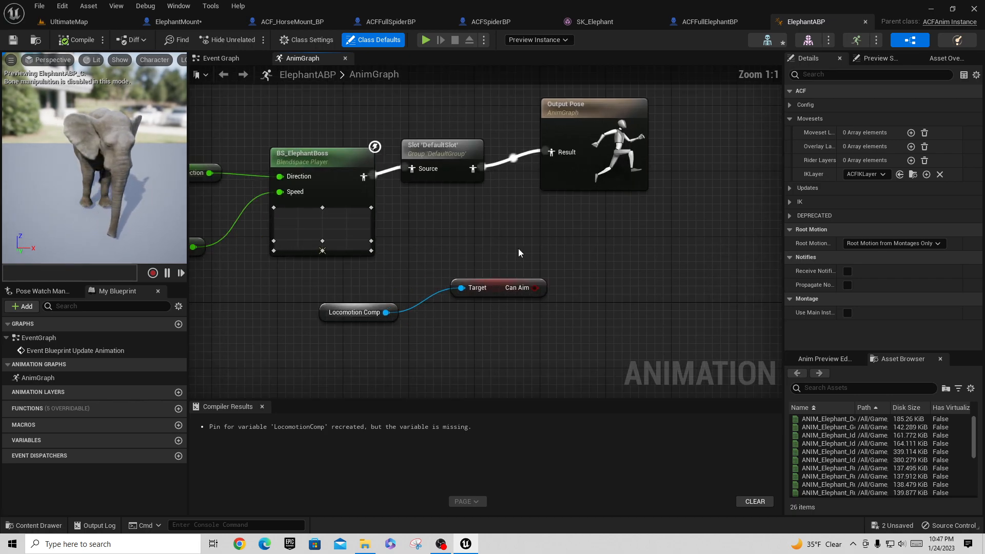
{"action": "right_click_drag", "start_coordinate": [518, 248], "coordinate": [613, 243]}
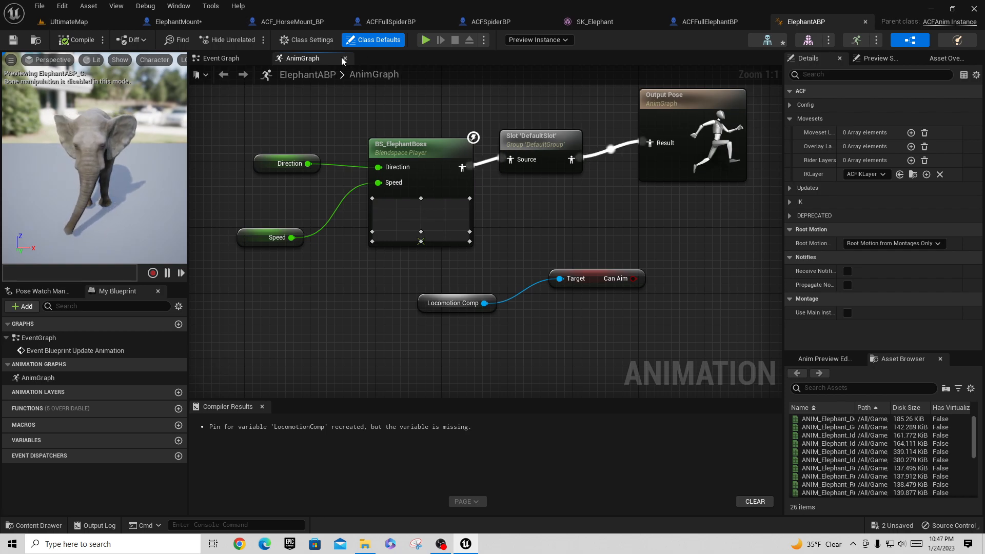
{"action": "left_click", "coordinate": [312, 44]}
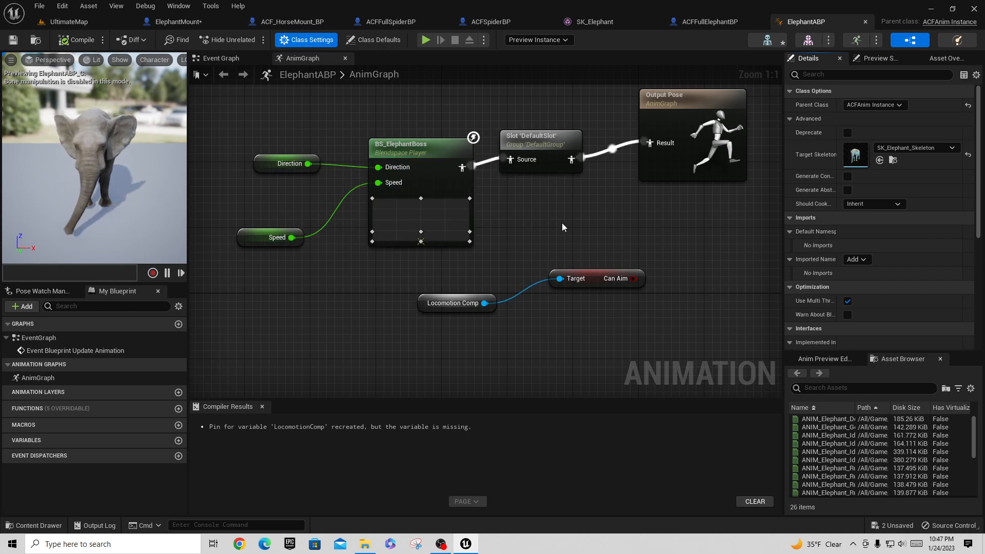
Step: Open the BS_ElephantBoss blend space, show its asset details, pause the preview, and move the preview point across the Direction and Speed grid
{"action": "double_click", "coordinate": [437, 147]}
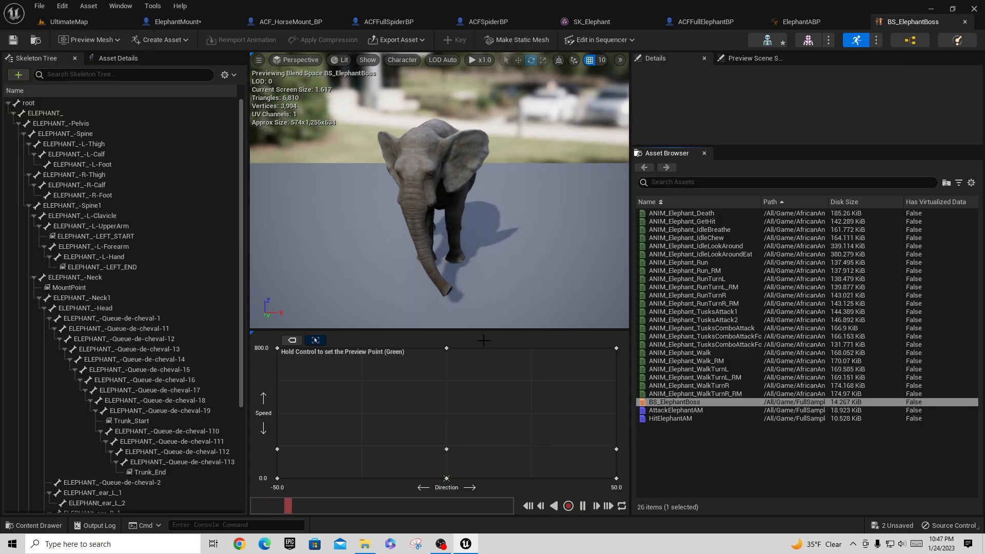
{"action": "left_click", "coordinate": [118, 58]}
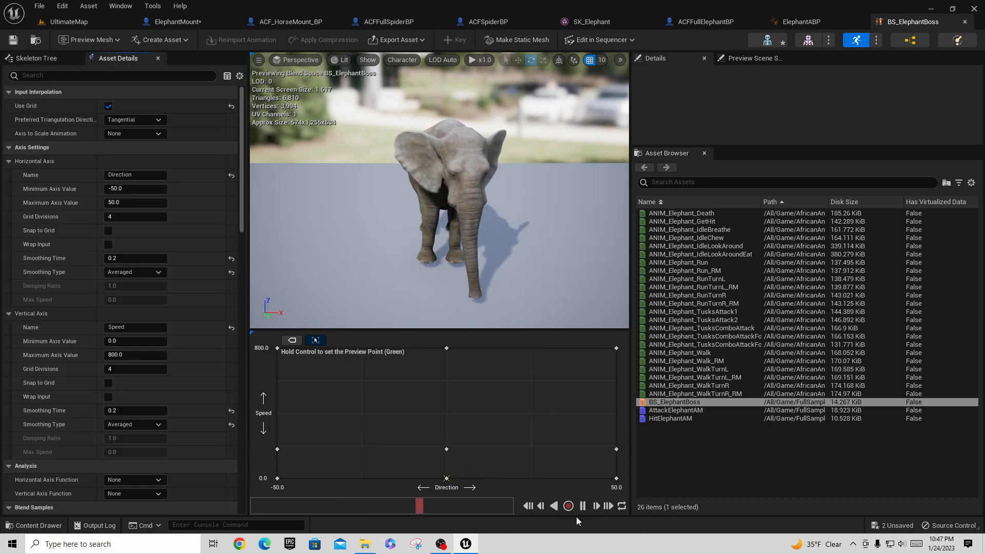
{"action": "left_click", "coordinate": [584, 507]}
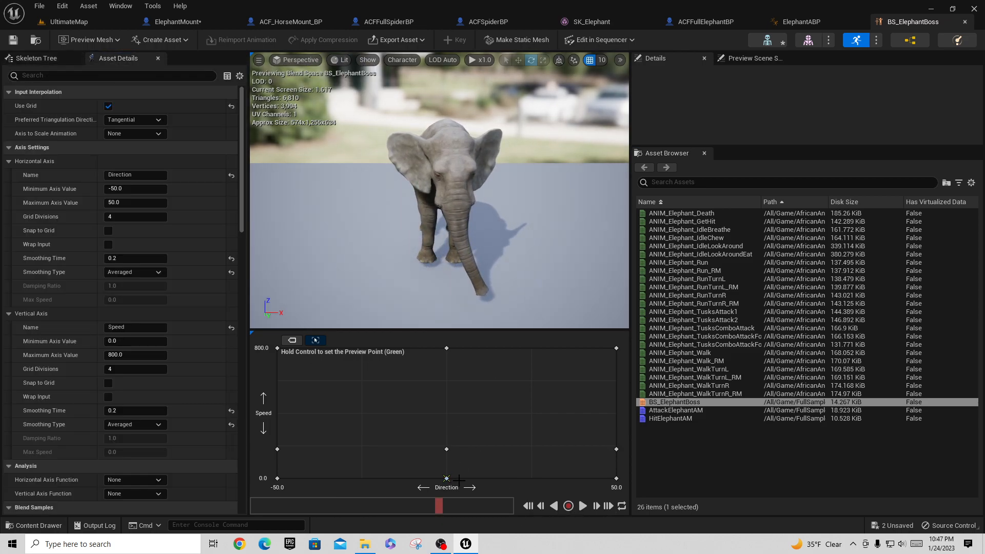
{"action": "left_click_drag", "start_coordinate": [451, 469], "coordinate": [445, 449], "text": "ctrl"}
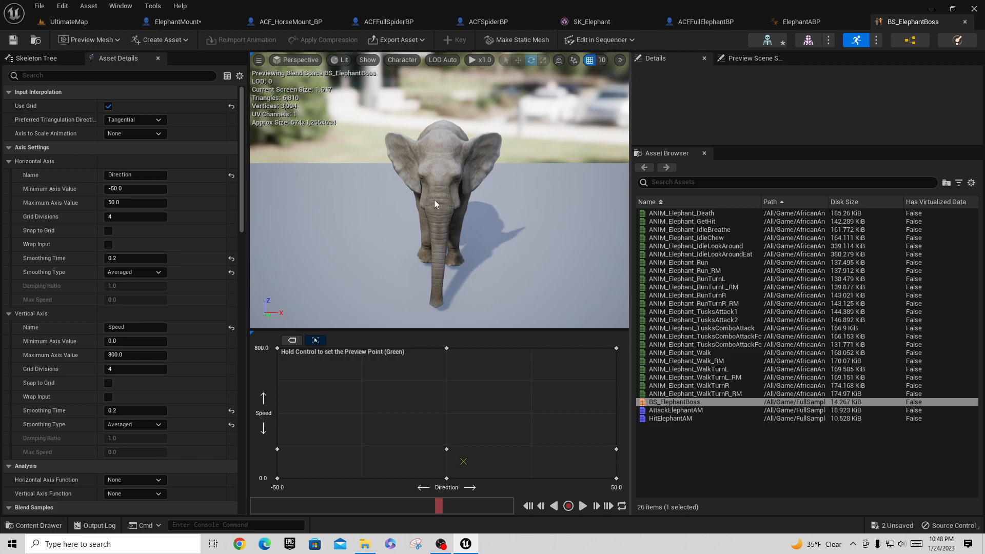
Step: Close BS_ElephantBoss and ElephantABP, return to UltimateMap, and show the Blueprints/Characters/Elephant folder
{"action": "left_click", "coordinate": [965, 22]}
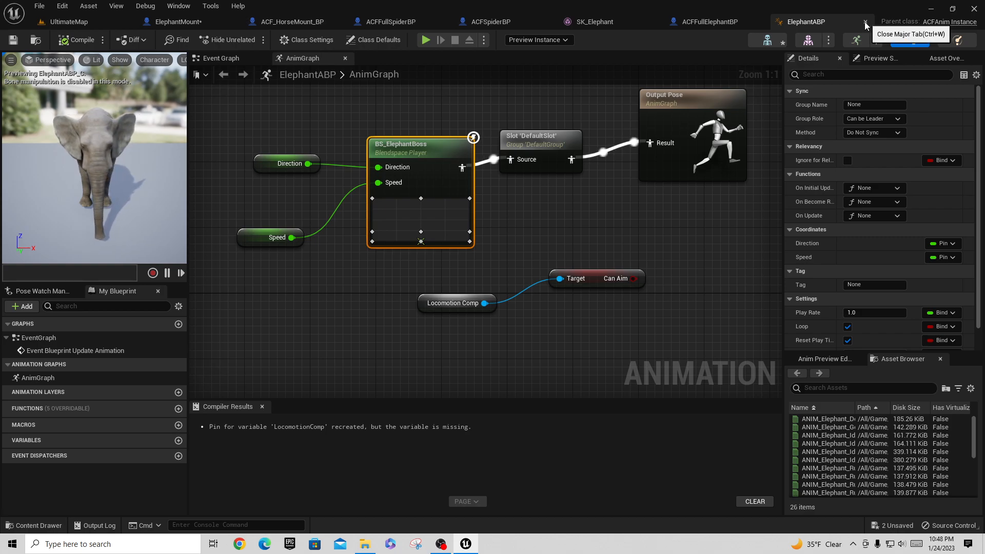
{"action": "left_click", "coordinate": [865, 22]}
{"action": "left_click", "coordinate": [66, 22]}
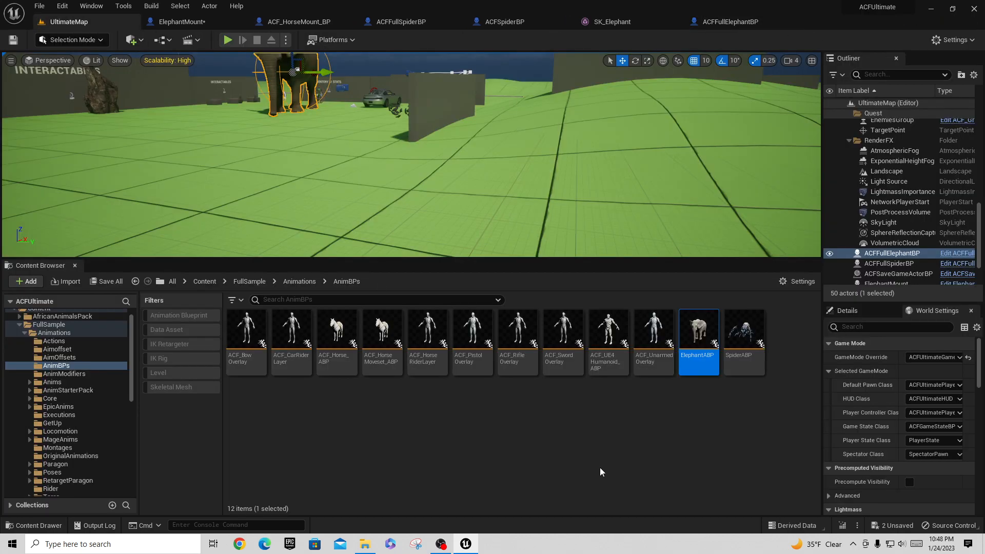
{"action": "scroll", "coordinate": [58, 374], "scroll_direction": "up", "scroll_amount": 10}
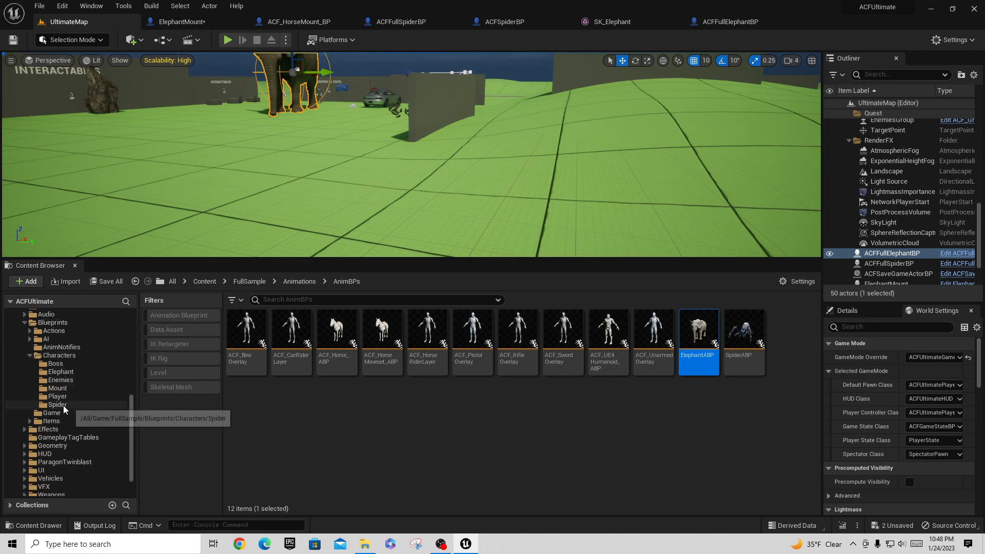
{"action": "left_click", "coordinate": [61, 372]}
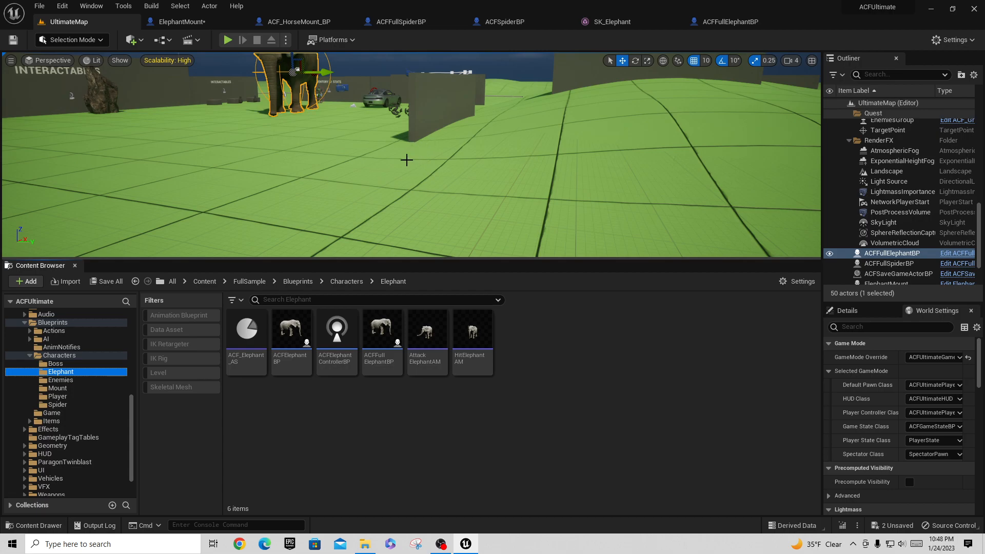
Step: Play-test UltimateMap full screen, run the character up to the elephant mount and climb onto it
{"action": "mouse_move", "coordinate": [378, 166]}
{"action": "right_mouse_down"}
{"action": "mouse_move", "coordinate": [366, 147]}
{"action": "mouse_move", "coordinate": [378, 165]}
{"action": "right_mouse_up"}
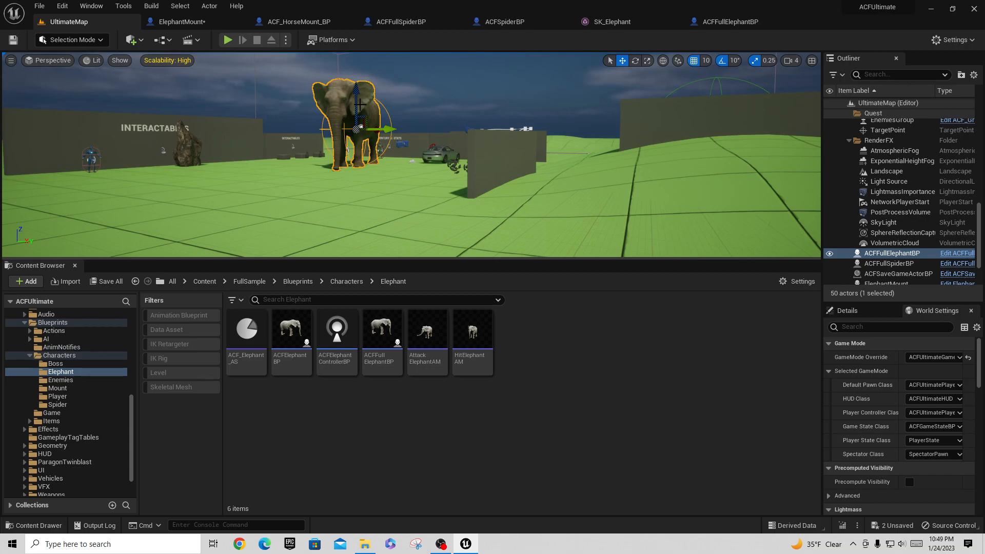
{"action": "mouse_move", "coordinate": [361, 144]}
{"action": "right_mouse_down"}
{"action": "mouse_move", "coordinate": [328, 144]}
{"action": "mouse_move", "coordinate": [361, 144]}
{"action": "right_mouse_up"}
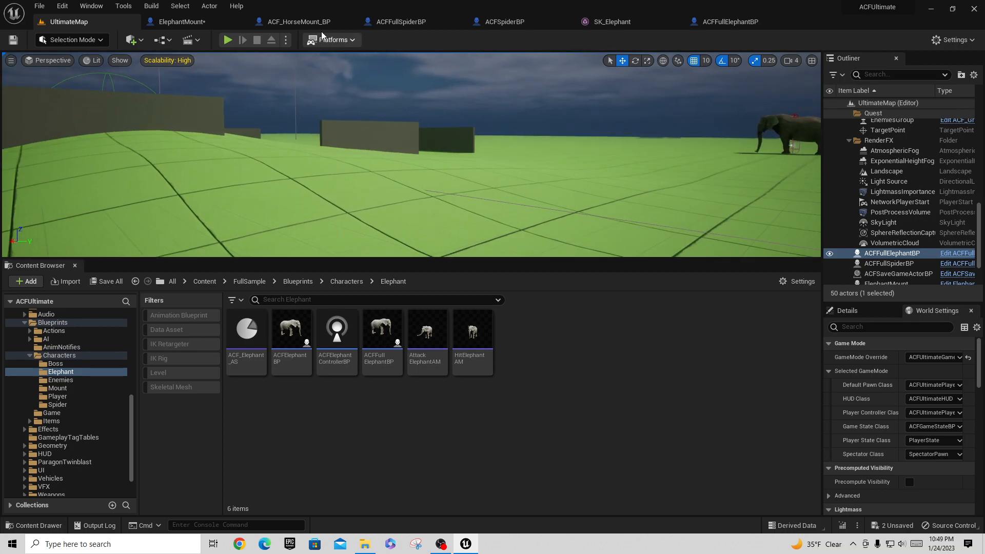
{"action": "left_click", "coordinate": [228, 40]}
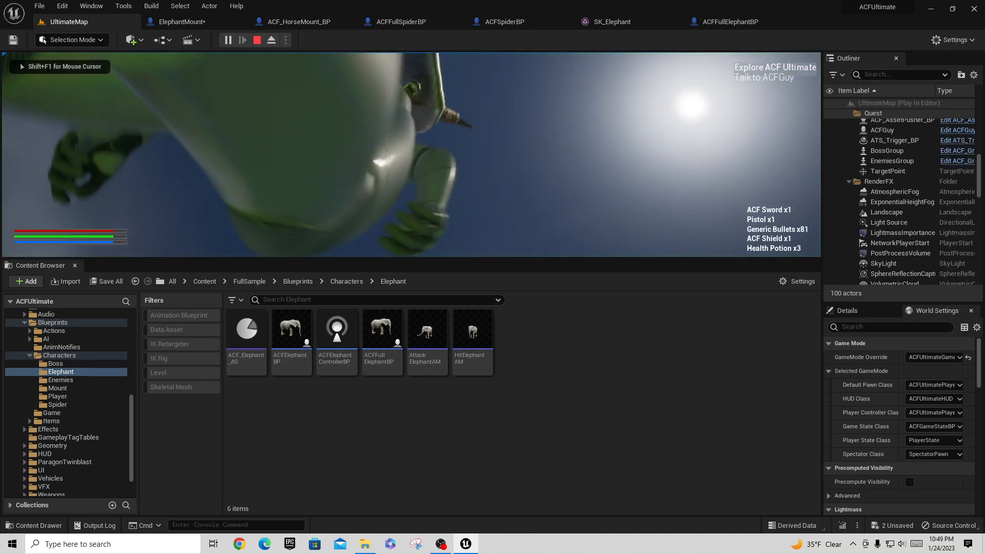
{"action": "key", "text": "F11"}
{"action": "key", "text": "w"}
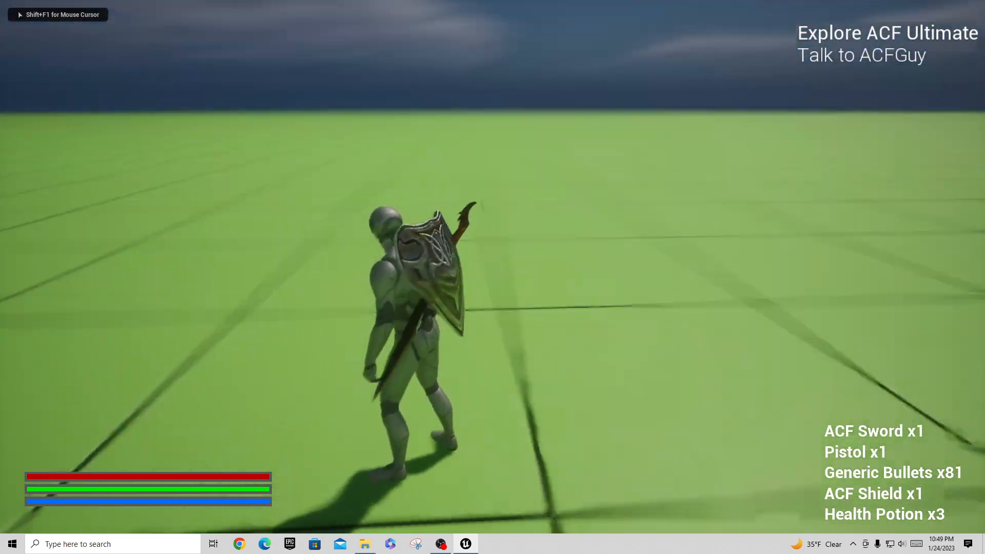
{"action": "key", "text": "w"}
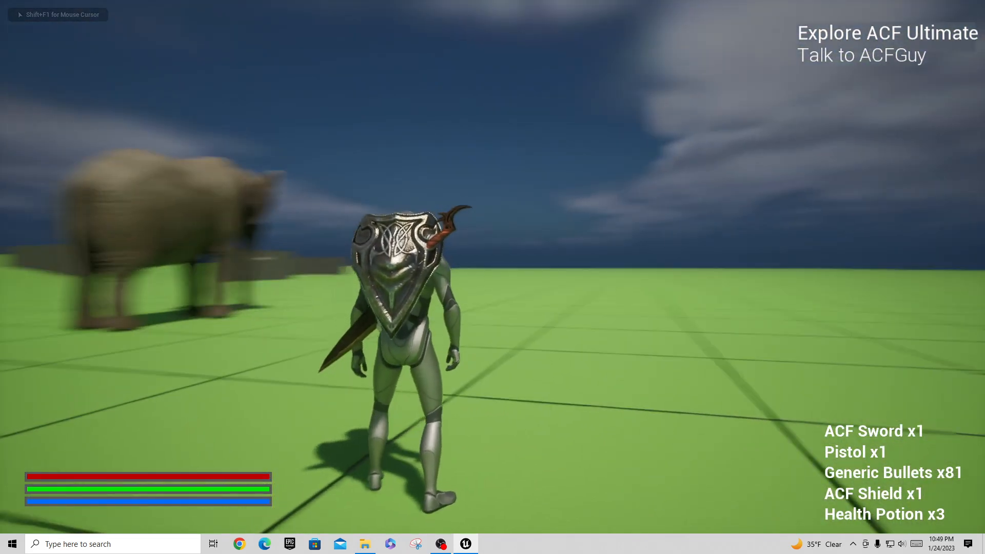
{"action": "key", "text": "w"}
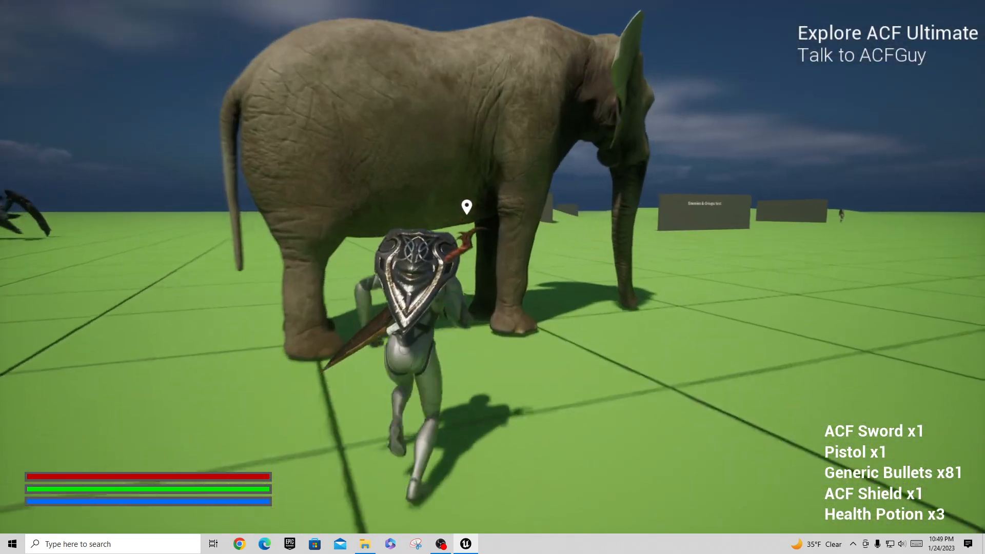
{"action": "key", "text": "e"}
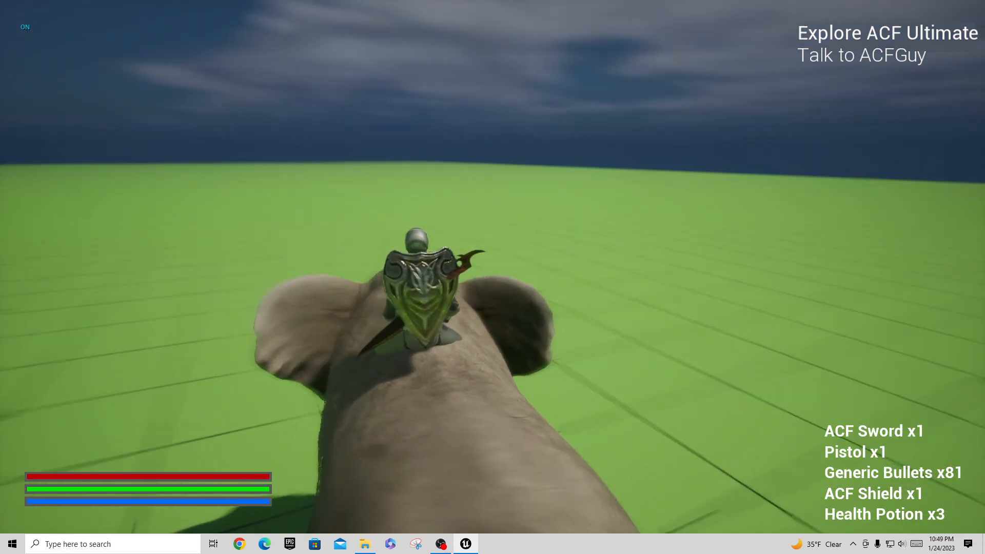
Step: Ride the elephant around the level with turns in both directions, and end the play session
{"action": "key", "text": "w"}
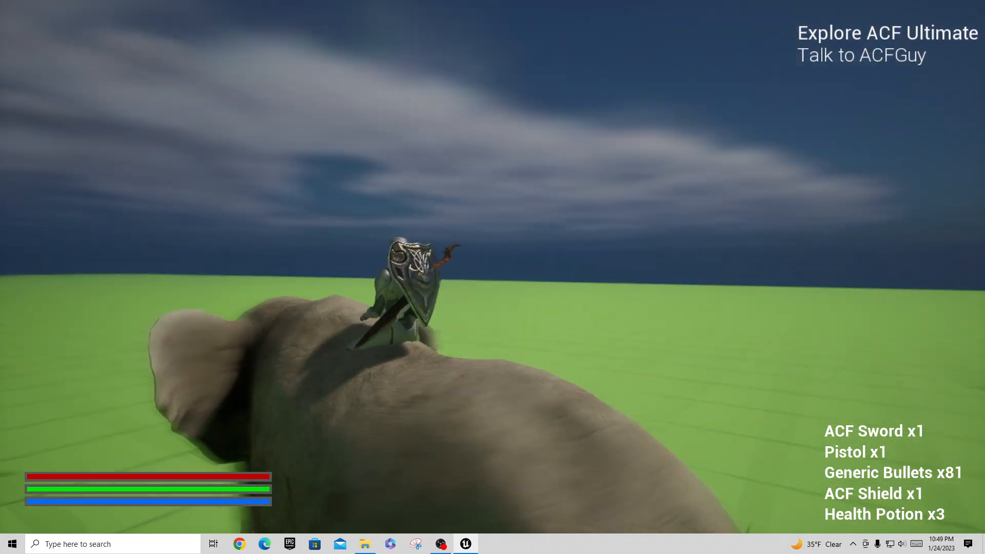
{"action": "key", "text": "d"}
{"action": "key", "text": "w"}
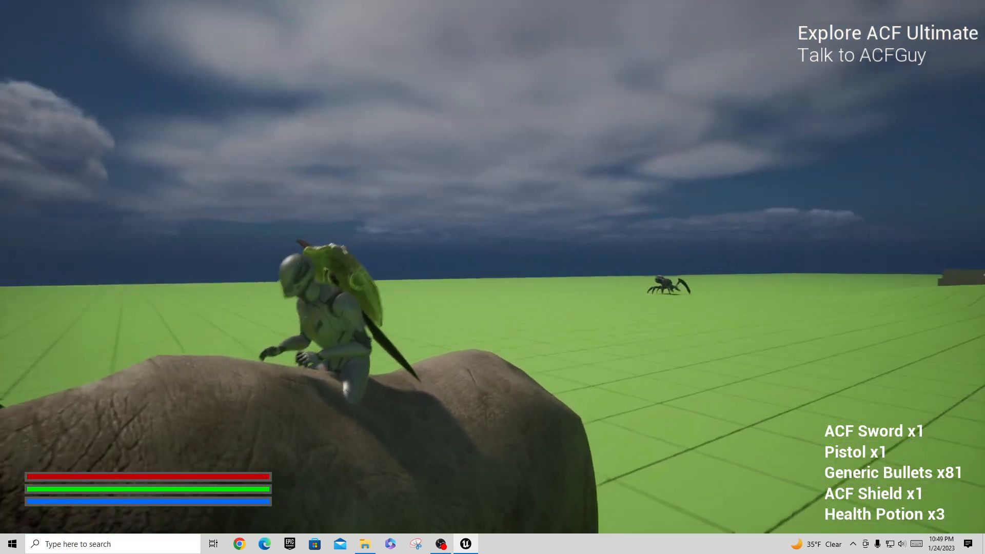
{"action": "key", "text": "w"}
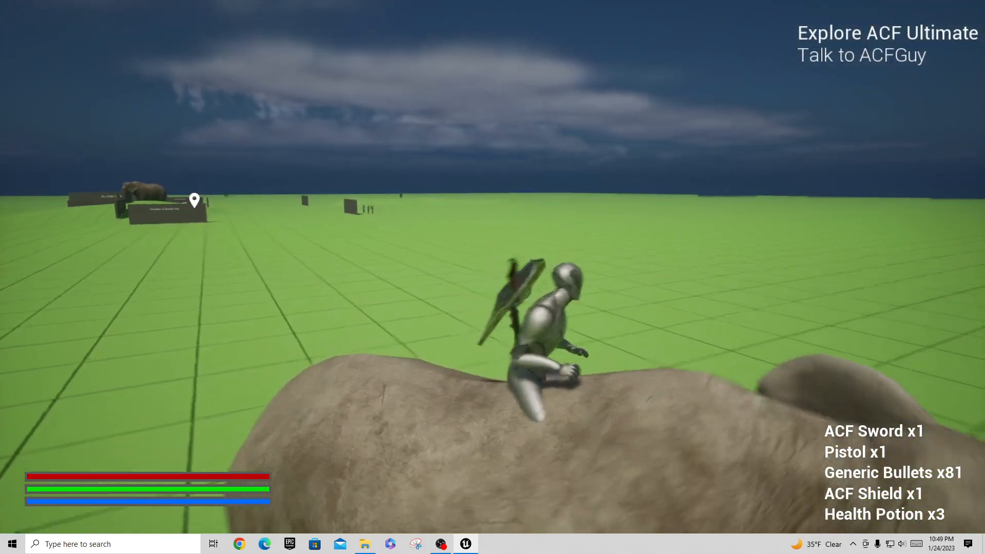
{"action": "key", "text": "a"}
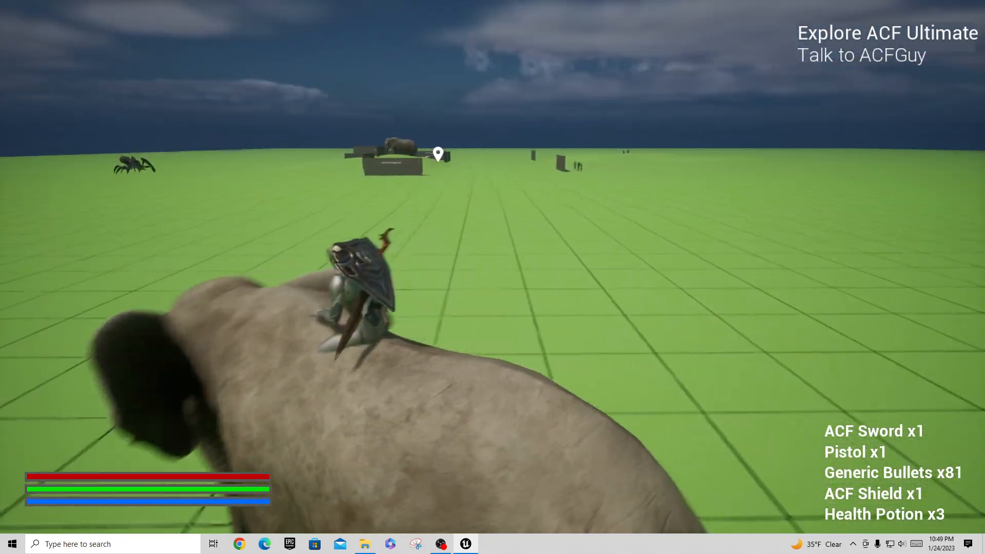
{"action": "key", "text": "w"}
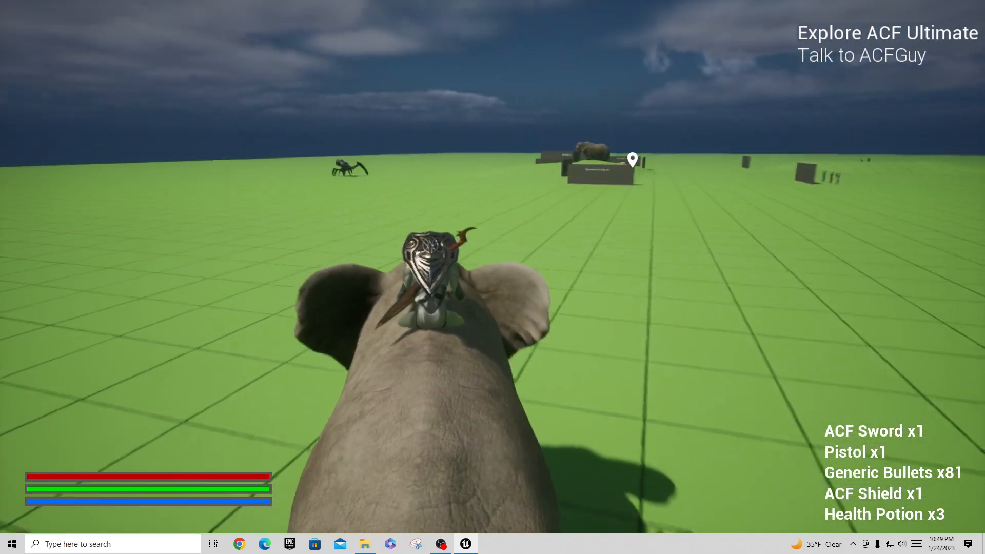
{"action": "key", "text": "Escape"}
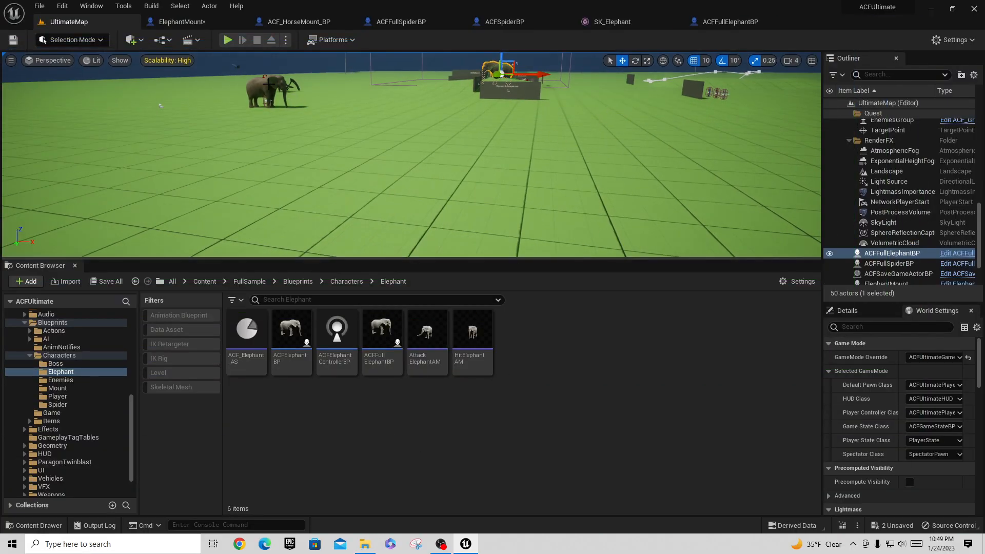
Step: Locate the placed elephant's ElephantMount blueprint in the Characters/Mount folder and open it
{"action": "right_click", "coordinate": [270, 84]}
{"action": "left_click", "coordinate": [303, 102]}
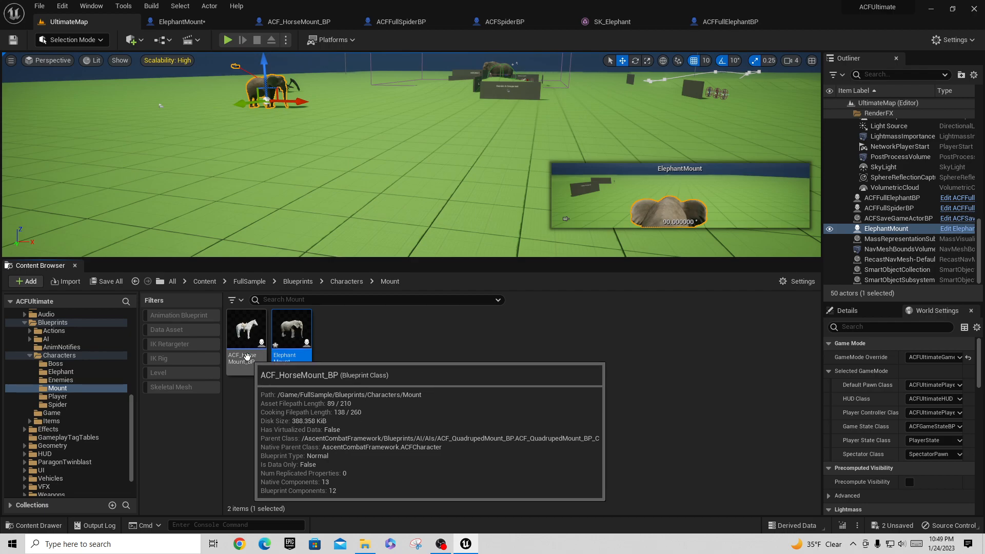
{"action": "mouse_move", "coordinate": [307, 355]}
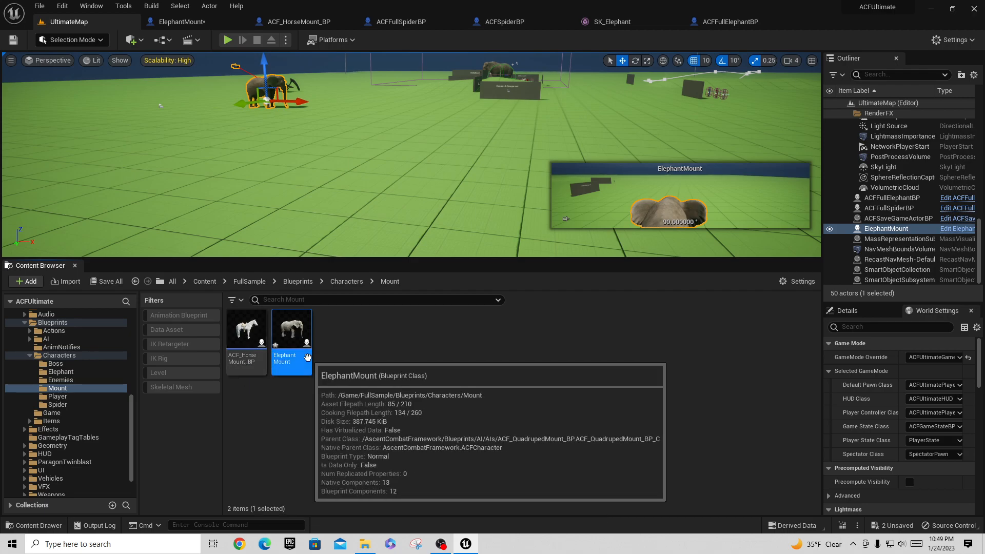
{"action": "double_click", "coordinate": [291, 330]}
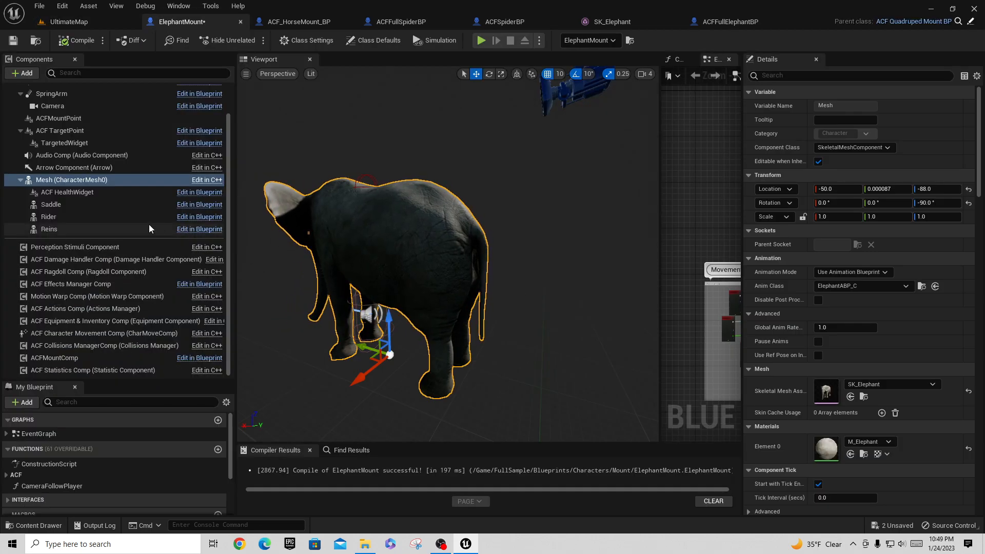
Step: Move the ACFMountPoint component down toward ground level behind the elephant, to about X -240.9, Z -918.2
{"action": "left_click", "coordinate": [59, 118]}
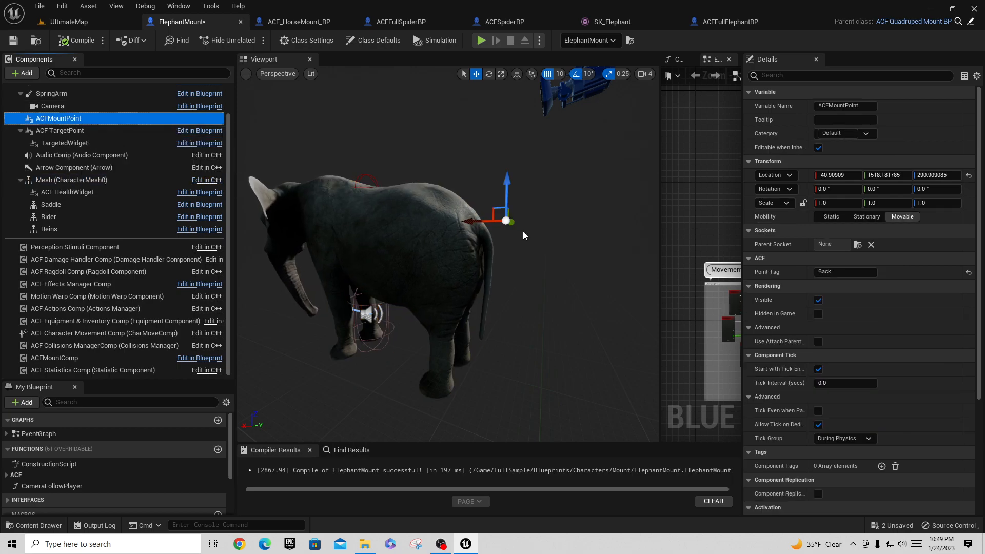
{"action": "left_click_drag", "start_coordinate": [507, 185], "coordinate": [508, 237]}
{"action": "left_click_drag", "start_coordinate": [472, 272], "coordinate": [492, 276]}
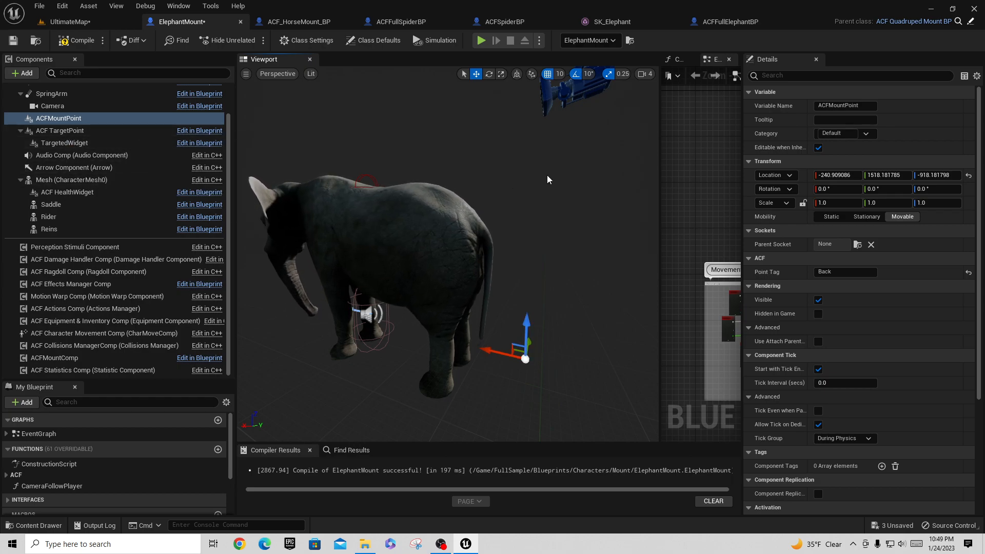
Step: Show the ACFMountComp settings, and open the ElephantABP anim class assigned to the Mesh component
{"action": "left_click", "coordinate": [56, 358]}
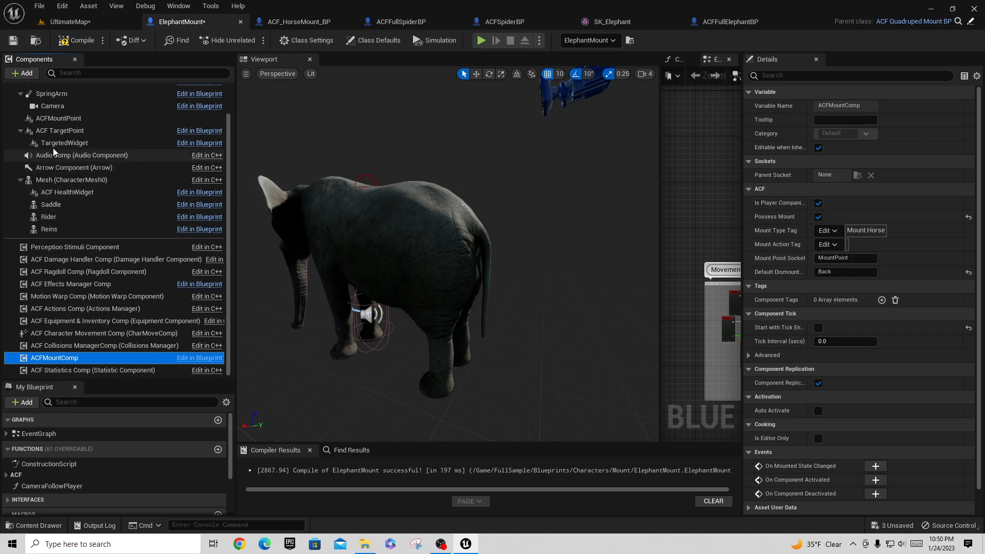
{"action": "left_click", "coordinate": [61, 180]}
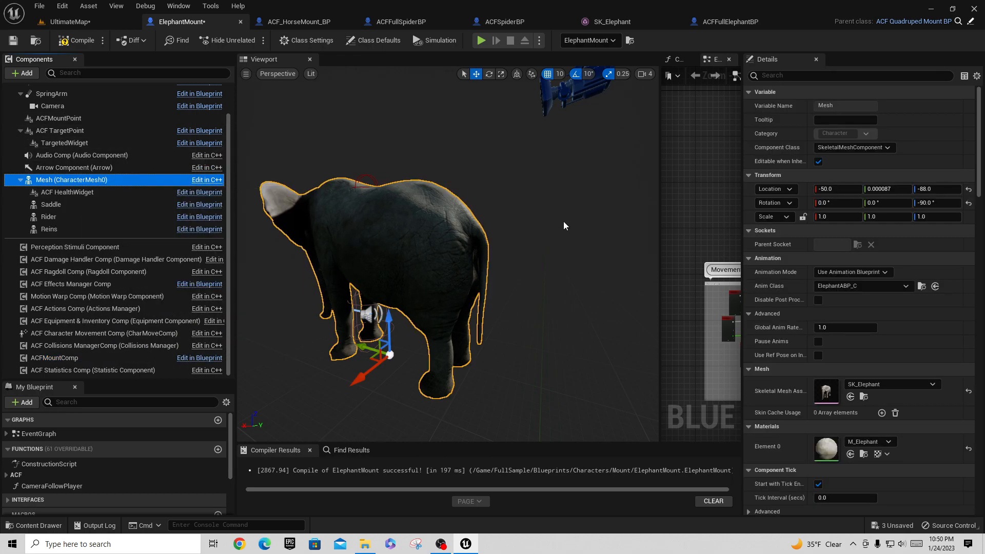
{"action": "left_click", "coordinate": [922, 286]}
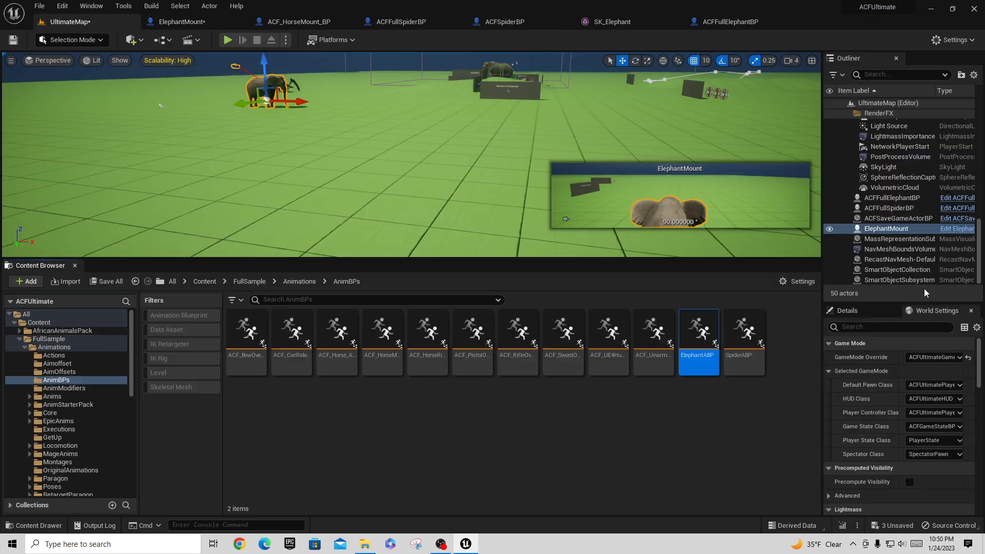
{"action": "double_click", "coordinate": [714, 343]}
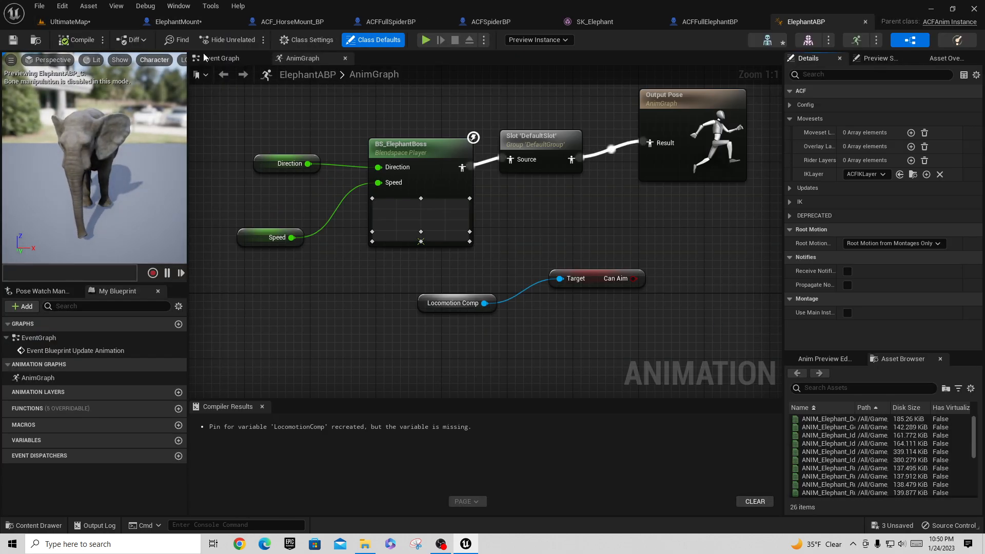
Step: Locate the SK_Elephant mesh from ACFFullElephantBP among the project assets, find its skeleton and open SK_Elephant_Skeleton
{"action": "left_click", "coordinate": [48, 23]}
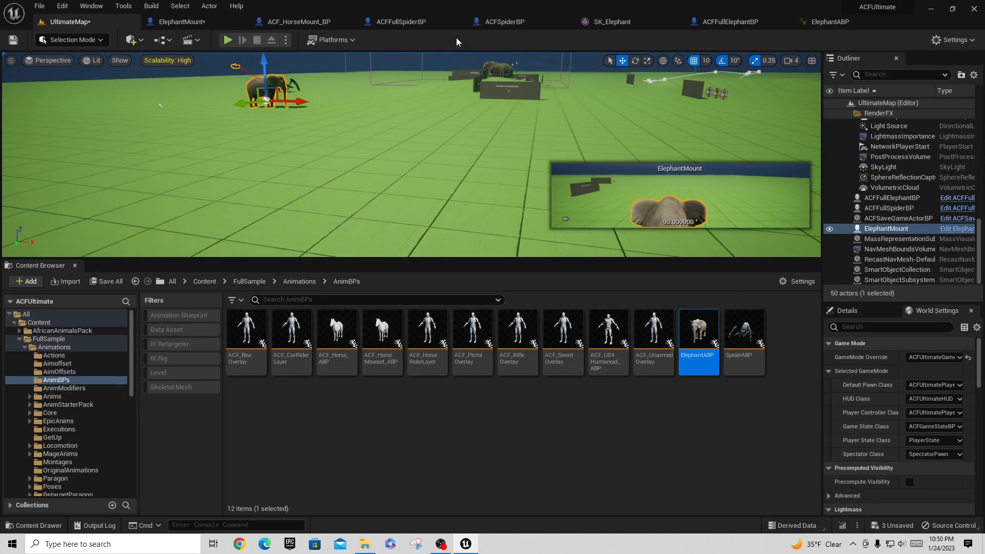
{"action": "left_click", "coordinate": [733, 22]}
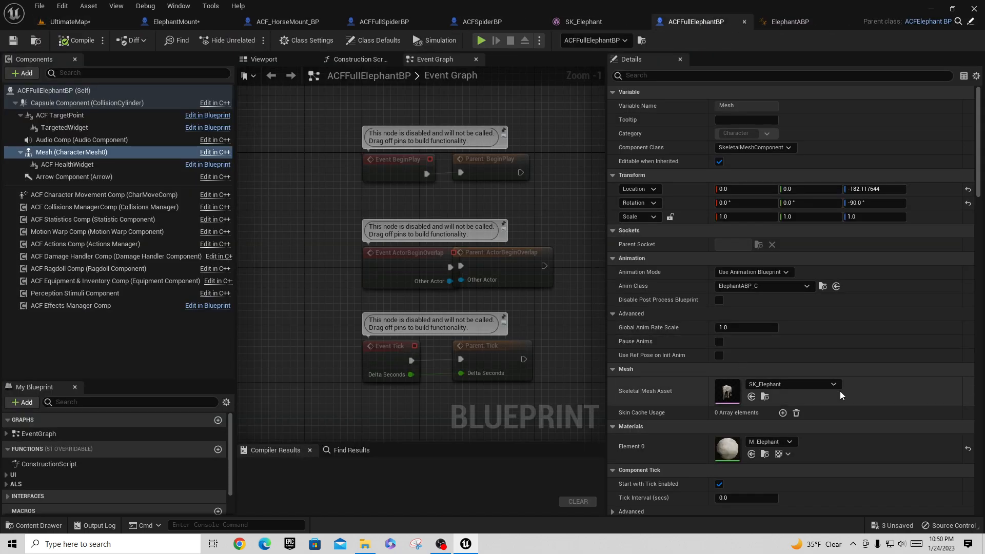
{"action": "left_click", "coordinate": [764, 397]}
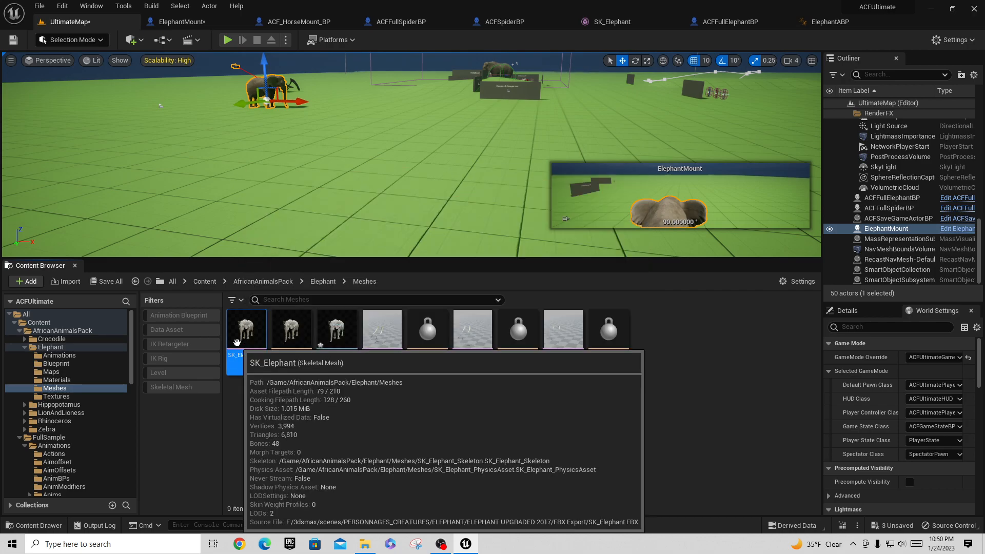
{"action": "right_click", "coordinate": [237, 342]}
{"action": "mouse_move", "coordinate": [269, 226]}
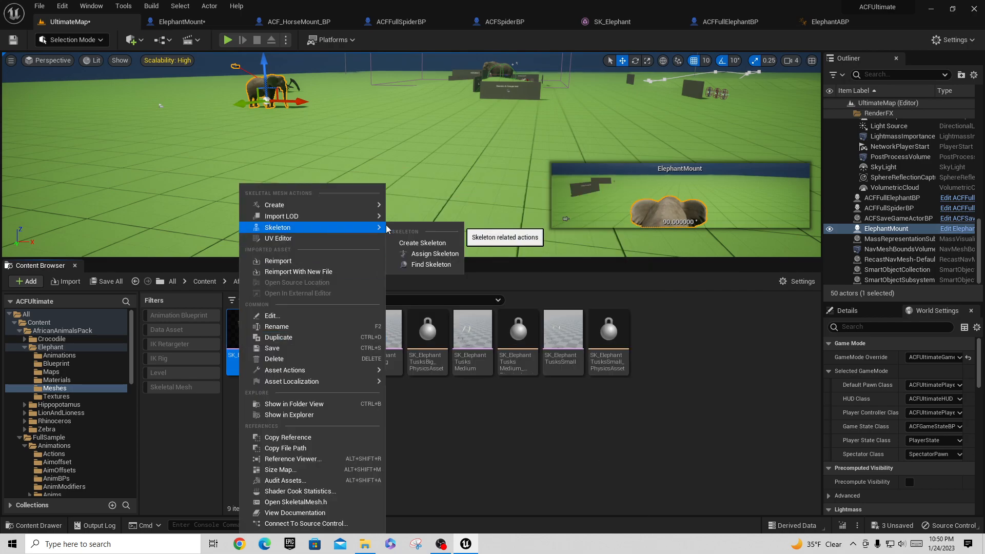
{"action": "left_click", "coordinate": [431, 265]}
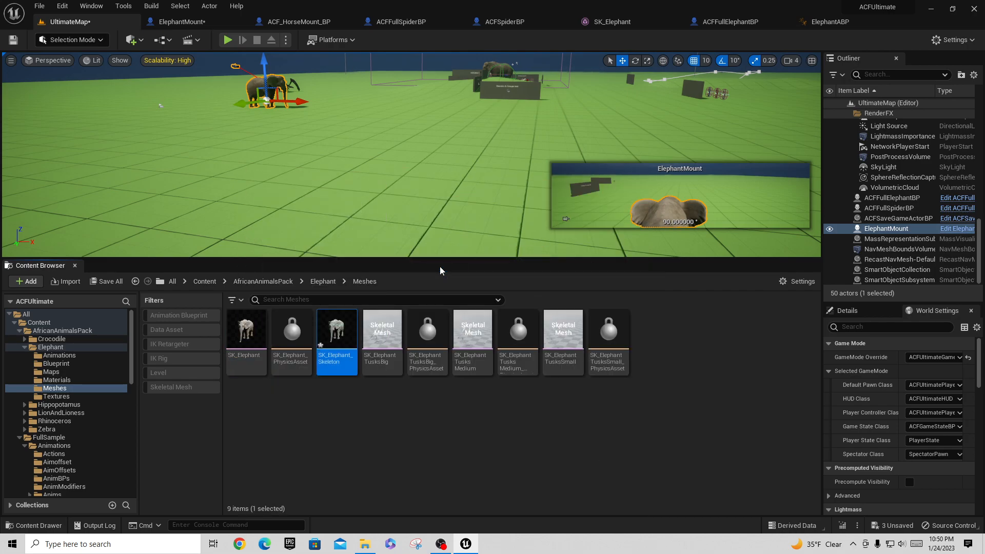
{"action": "double_click", "coordinate": [337, 336]}
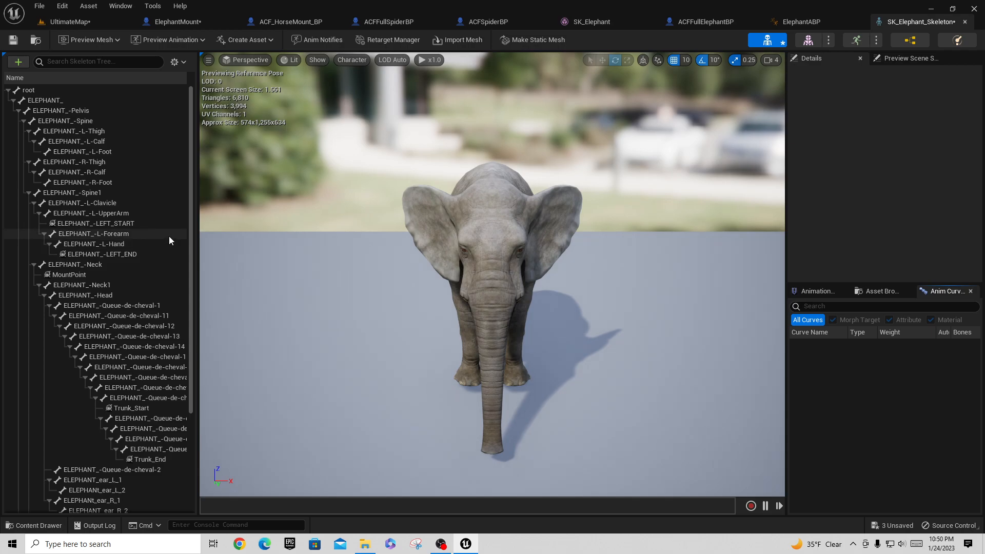
Step: Examine the skeleton tree's bones and sockets, and show the MountPoint socket under ELEPHANT_-Neck from the side
{"action": "scroll", "coordinate": [116, 278], "scroll_direction": "down", "scroll_amount": 5}
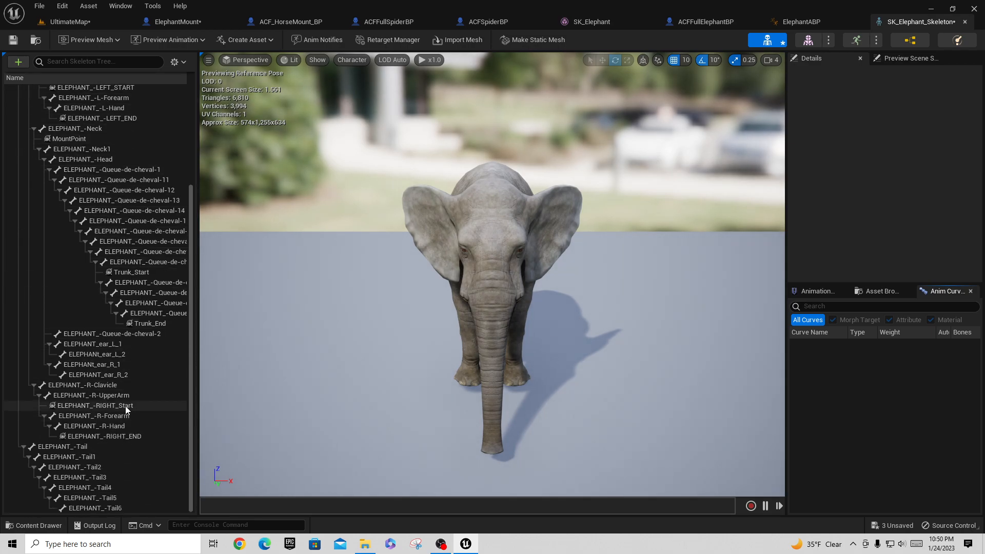
{"action": "scroll", "coordinate": [147, 456], "scroll_direction": "up", "scroll_amount": 3}
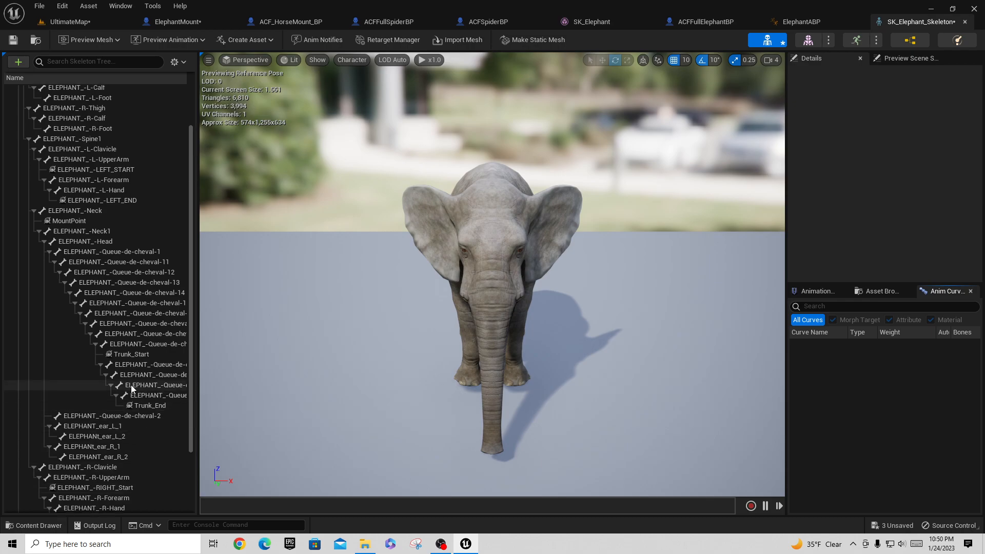
{"action": "left_click", "coordinate": [86, 222]}
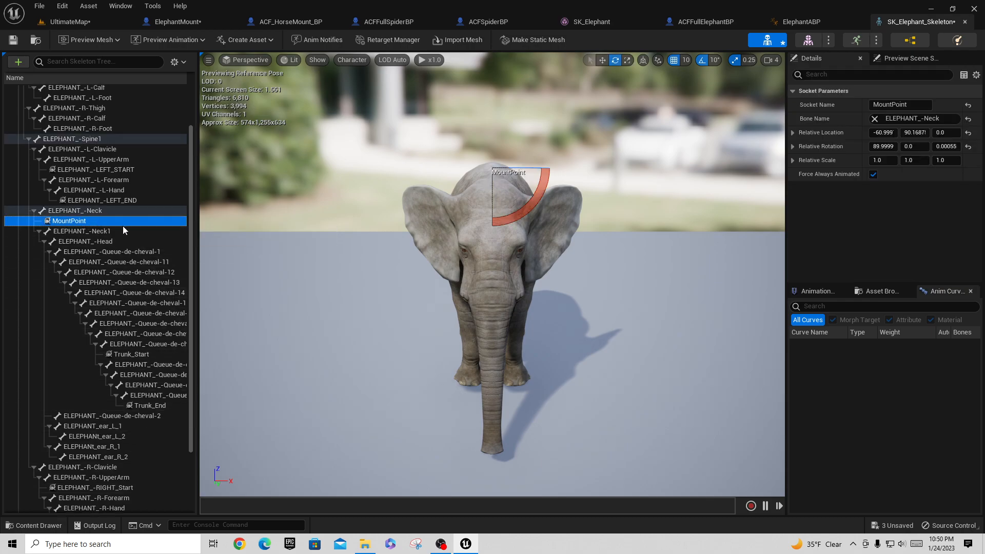
{"action": "left_click_drag", "start_coordinate": [252, 343], "coordinate": [252, 346]}
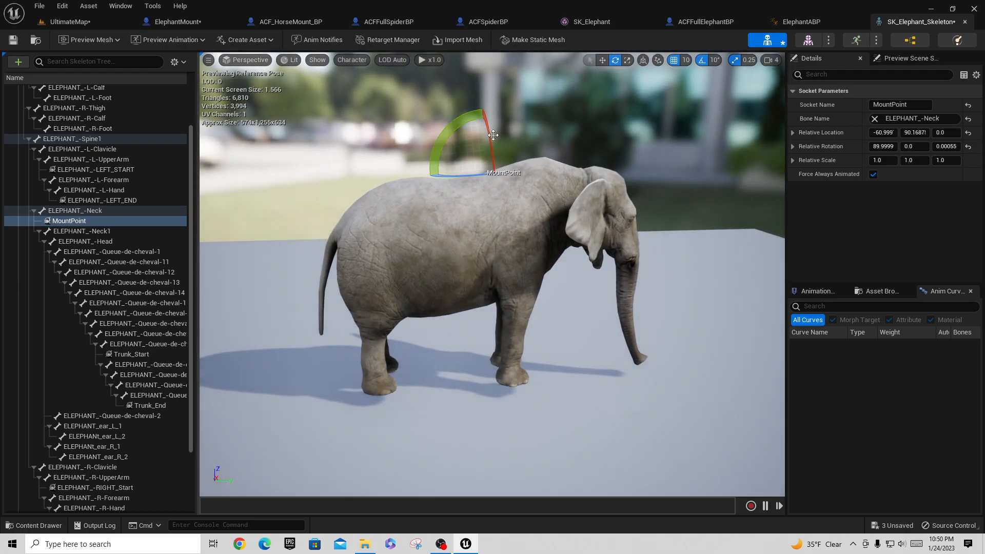
Step: Return to UltimateMap, play-test the level again and mount the elephant to check the rider's seat position
{"action": "left_click", "coordinate": [53, 22]}
{"action": "left_click", "coordinate": [228, 39]}
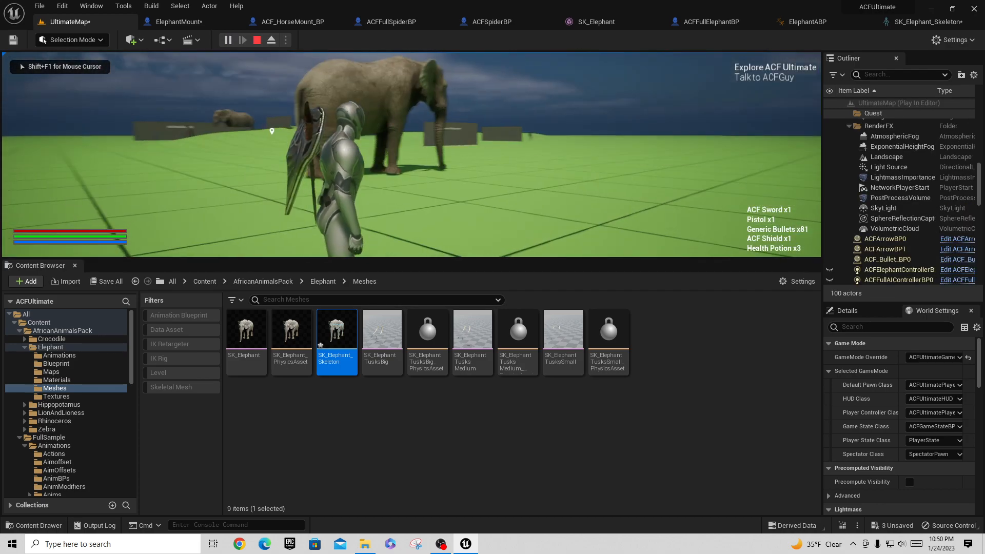
{"action": "key", "text": "w"}
{"action": "key", "text": "w"}
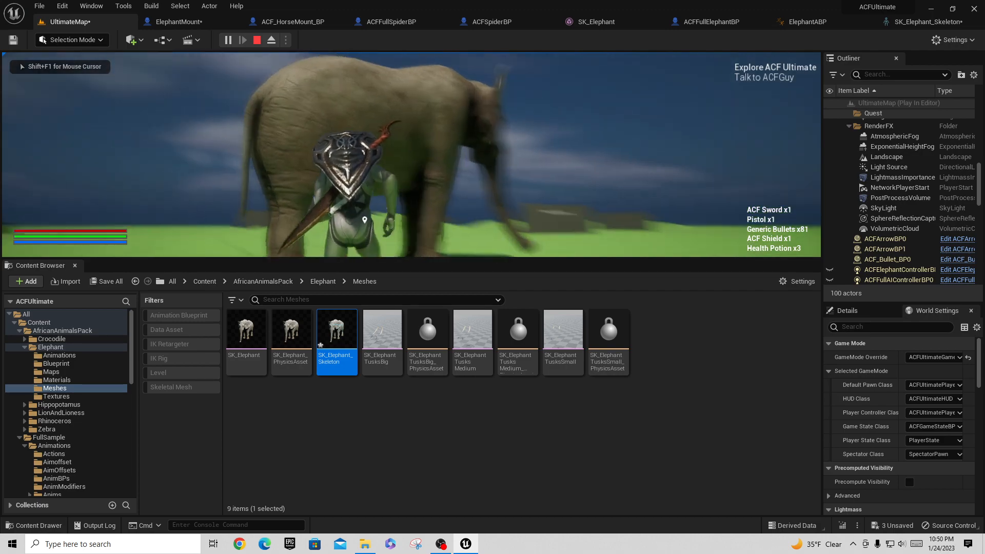
{"action": "key", "text": "e"}
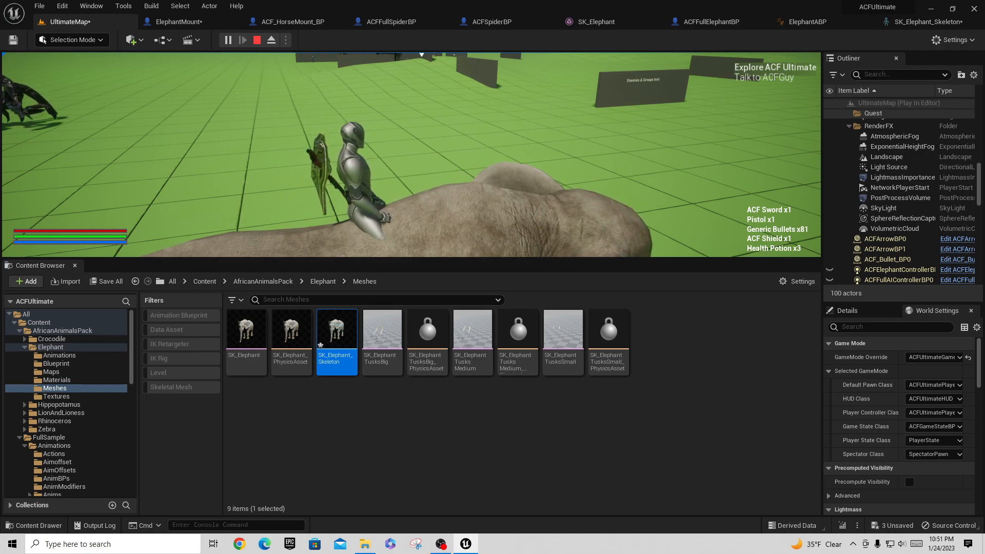
Step: Eject from the player to view the mounted elephant from the side, and float the SK_Elephant_Skeleton editor with the move gizmo active beside the running level
{"action": "key", "text": "F8"}
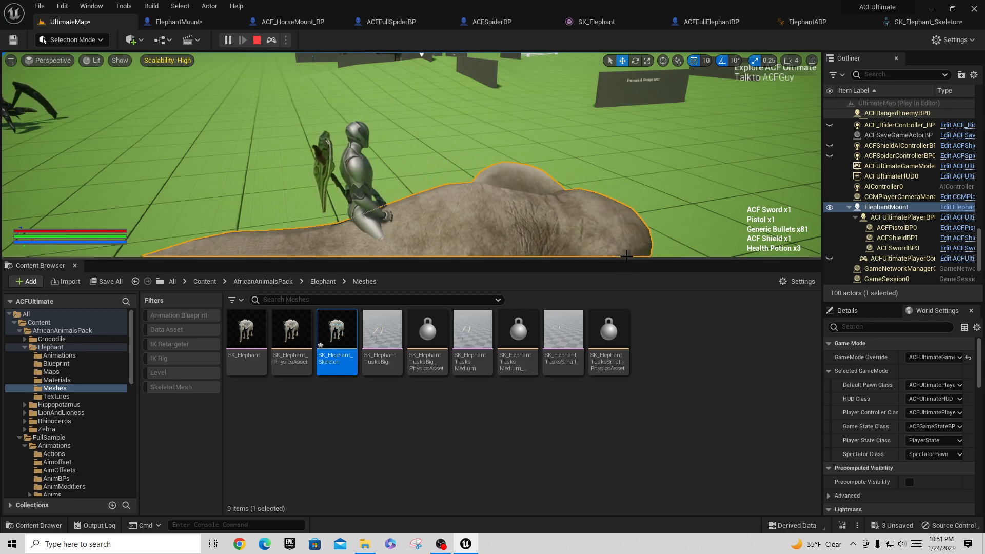
{"action": "key", "text": "g"}
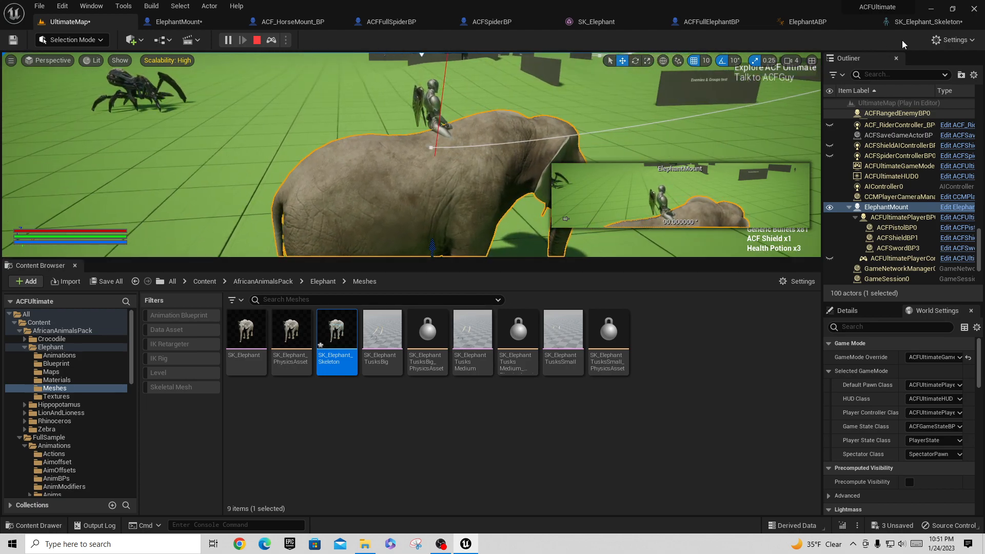
{"action": "left_click", "coordinate": [909, 23]}
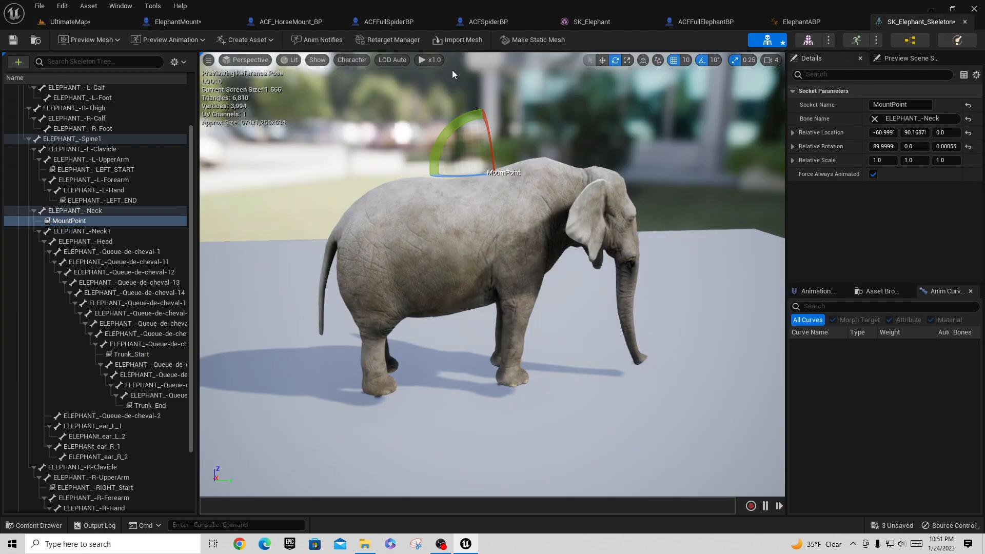
{"action": "left_click", "coordinate": [603, 61]}
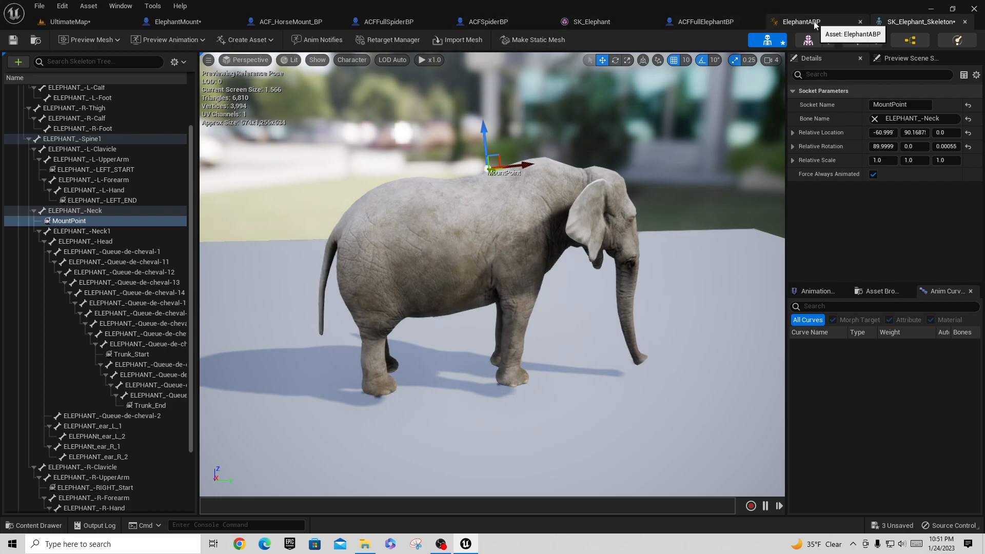
{"action": "left_click_drag", "start_coordinate": [918, 23], "coordinate": [919, 91]}
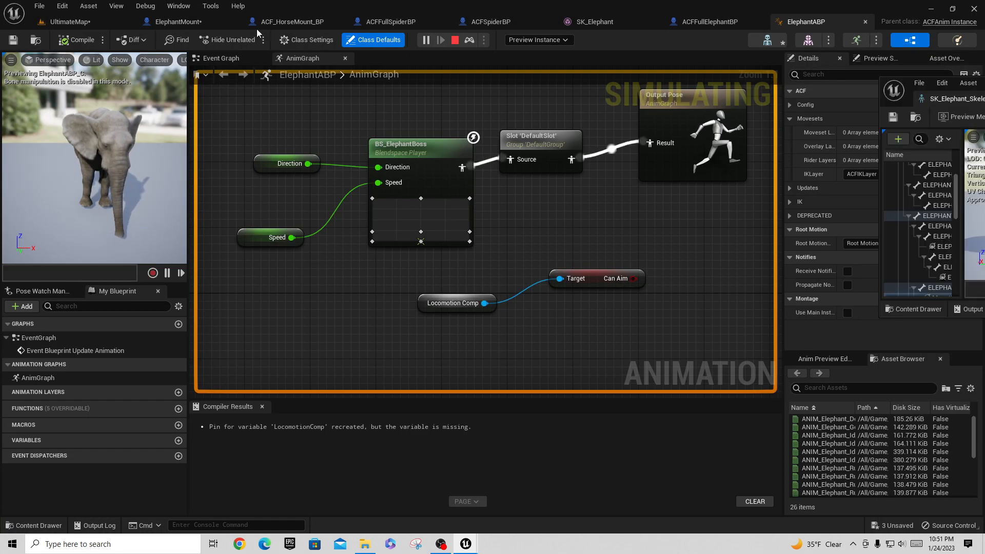
{"action": "left_click", "coordinate": [56, 22]}
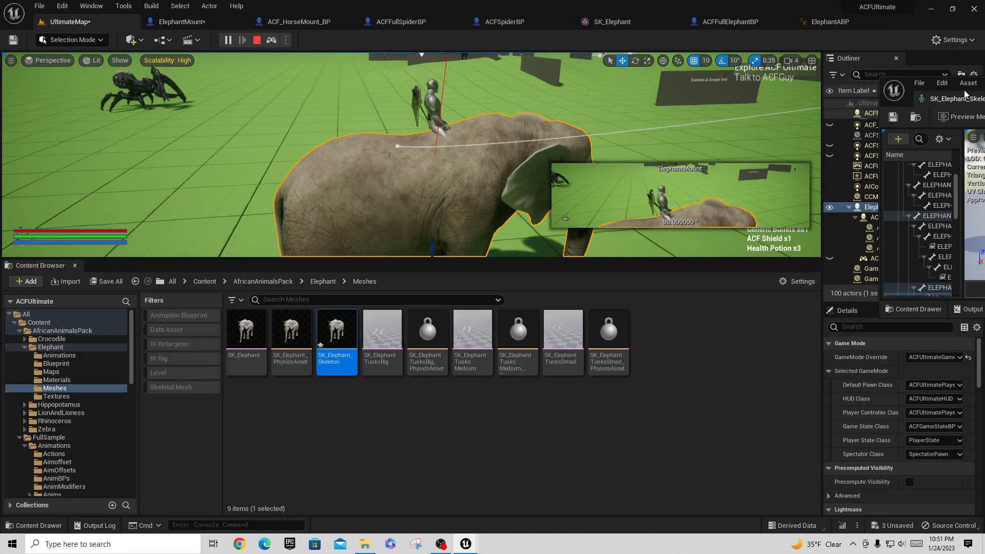
{"action": "left_click_drag", "start_coordinate": [918, 99], "coordinate": [935, 110]}
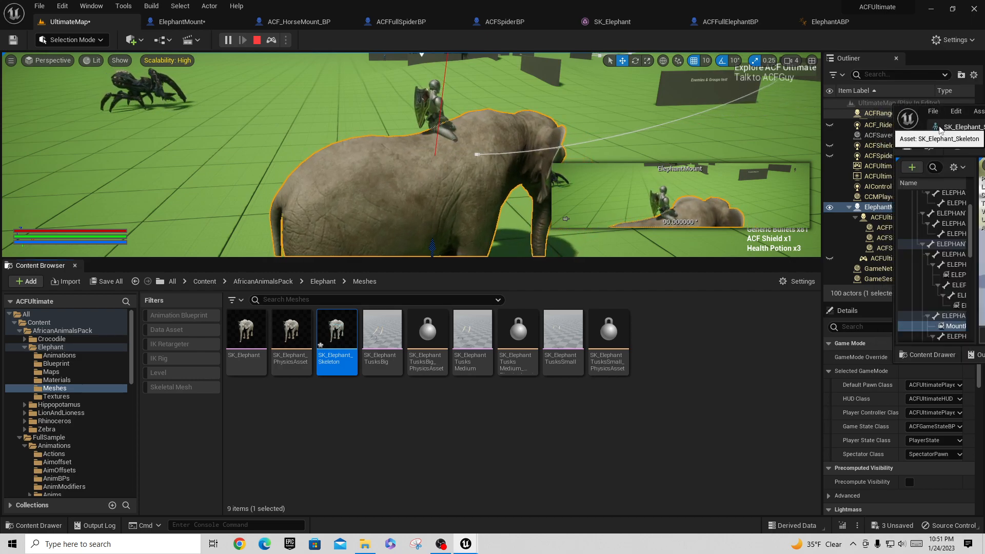
{"action": "left_click_drag", "start_coordinate": [935, 128], "coordinate": [411, 319]}
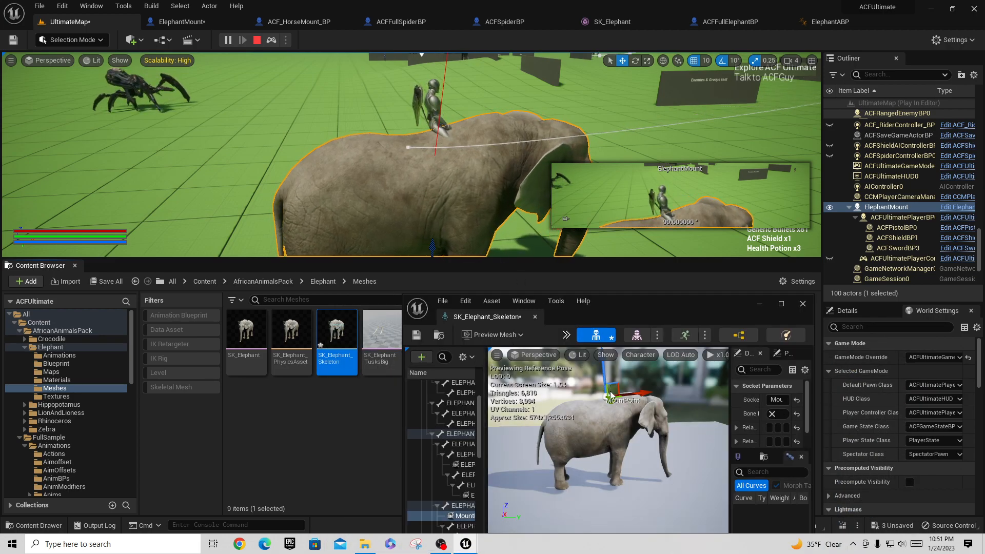
Step: Move the MountPoint socket forward to the elephant's neck, just behind the head, and save the skeleton
{"action": "left_click", "coordinate": [464, 515]}
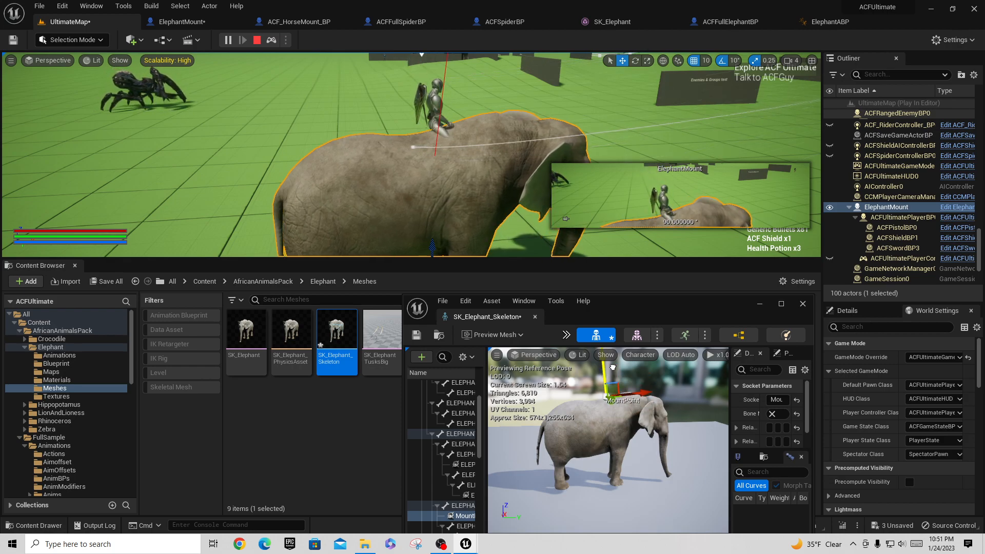
{"action": "left_click_drag", "start_coordinate": [639, 393], "coordinate": [663, 390]}
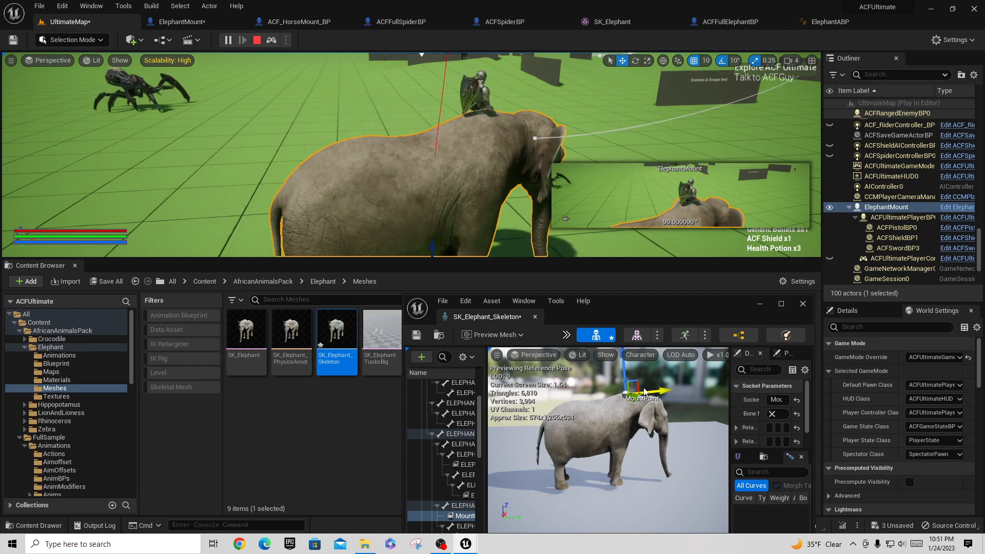
{"action": "left_click_drag", "start_coordinate": [541, 459], "coordinate": [579, 468], "text": "alt"}
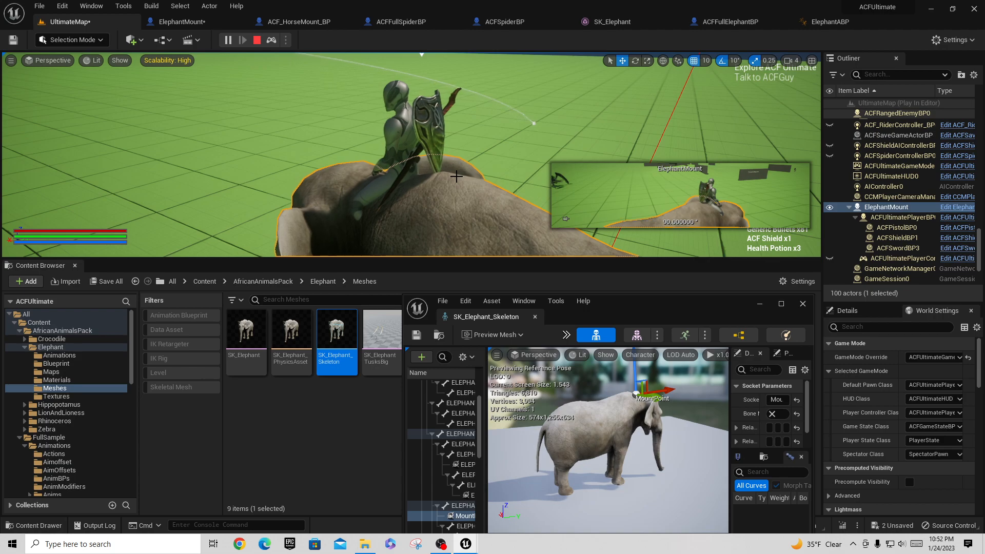
Step: Minimize the skeleton editor, ride the elephant around in full screen to check the rider's new seat, and stop the play session
{"action": "left_click", "coordinate": [563, 129]}
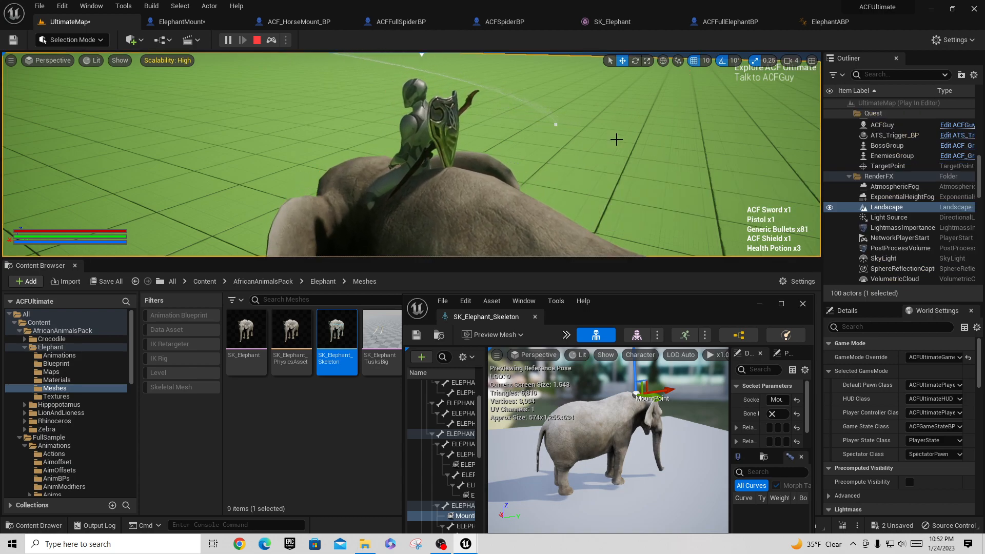
{"action": "key", "text": "F11"}
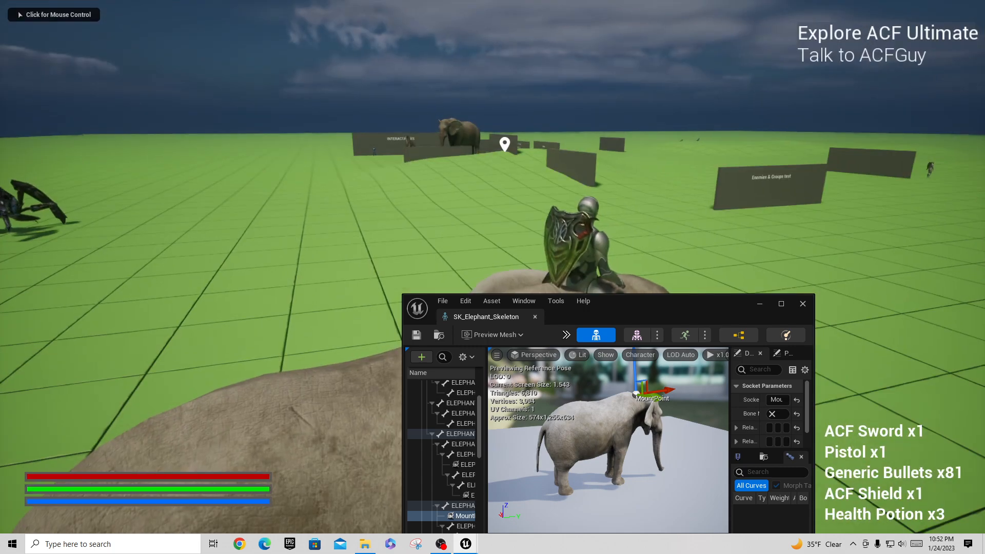
{"action": "left_click", "coordinate": [762, 303]}
{"action": "left_click", "coordinate": [762, 303]}
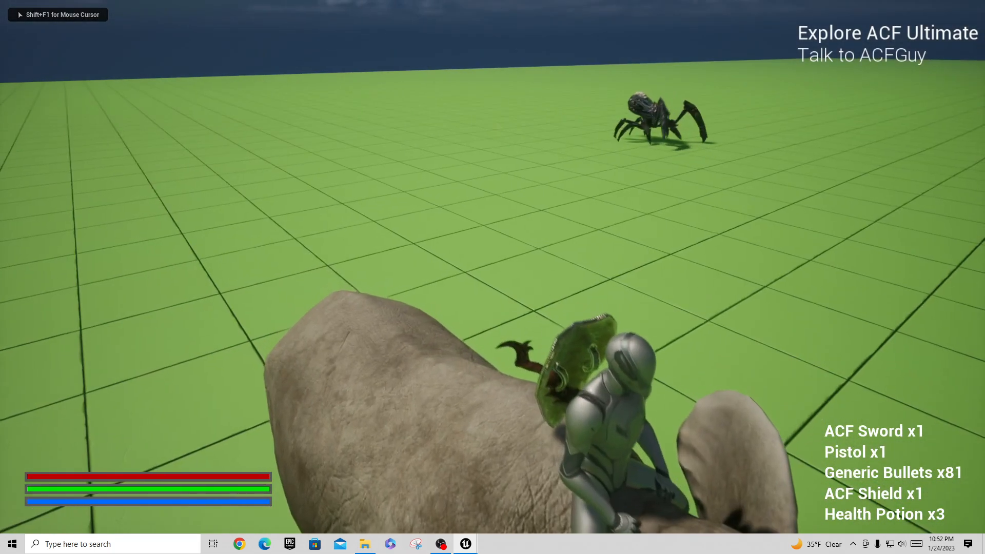
{"action": "key", "text": "w"}
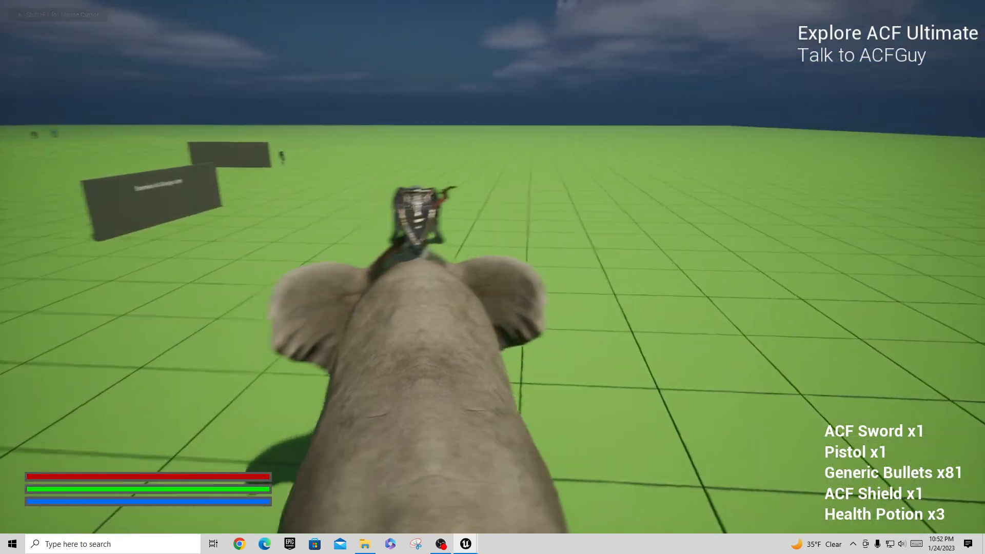
{"action": "key", "text": "d"}
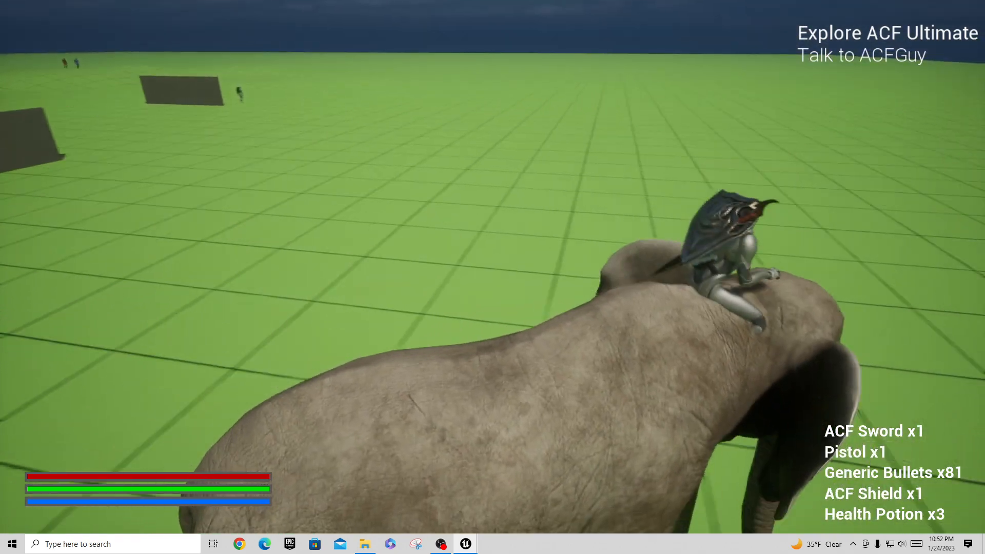
{"action": "key", "text": "w"}
{"action": "key", "text": "w"}
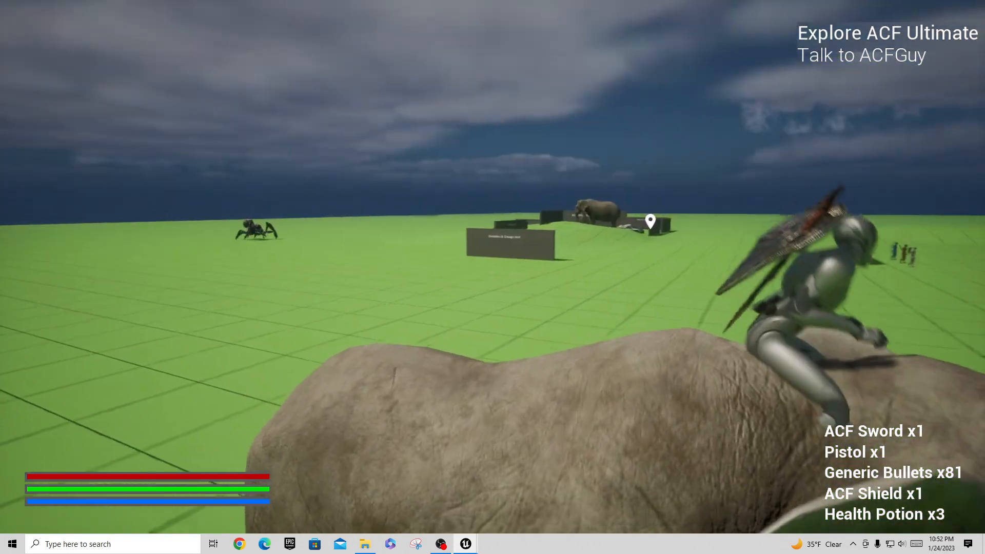
{"action": "key", "text": "w"}
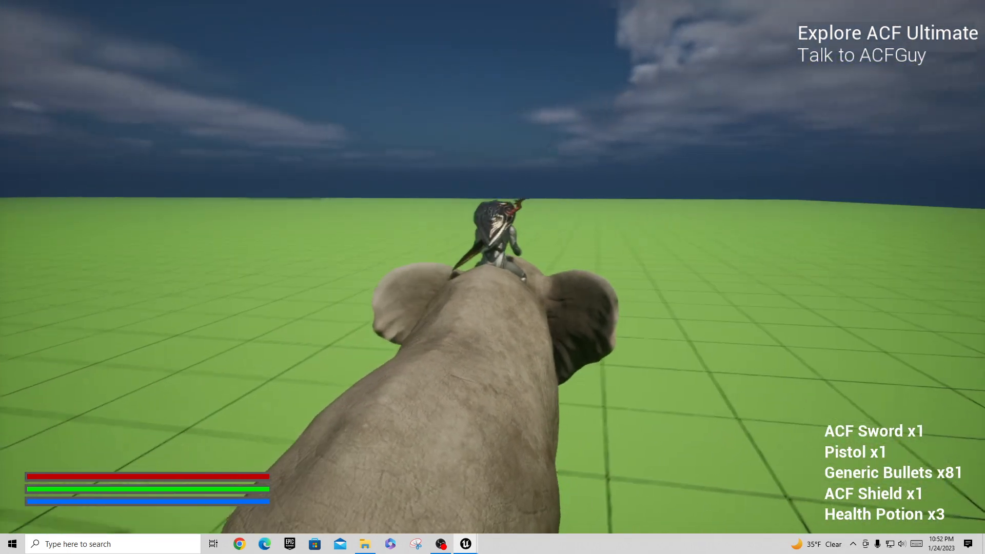
{"action": "key", "text": "Escape"}
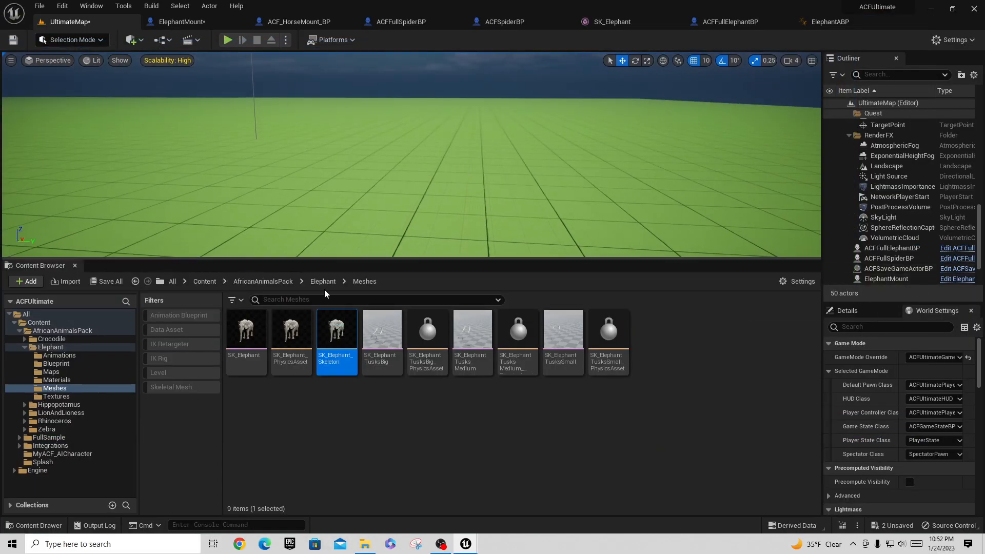
Step: Show ACFFullElephantBP in its viewport, inspect the Capsule Component's size settings, and close the blueprint
{"action": "left_click", "coordinate": [732, 26]}
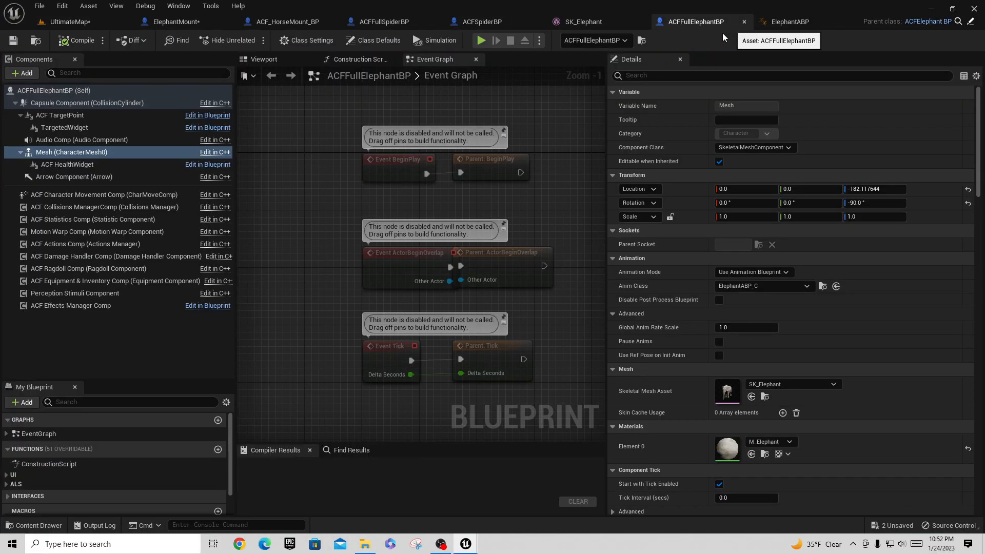
{"action": "left_click", "coordinate": [265, 59]}
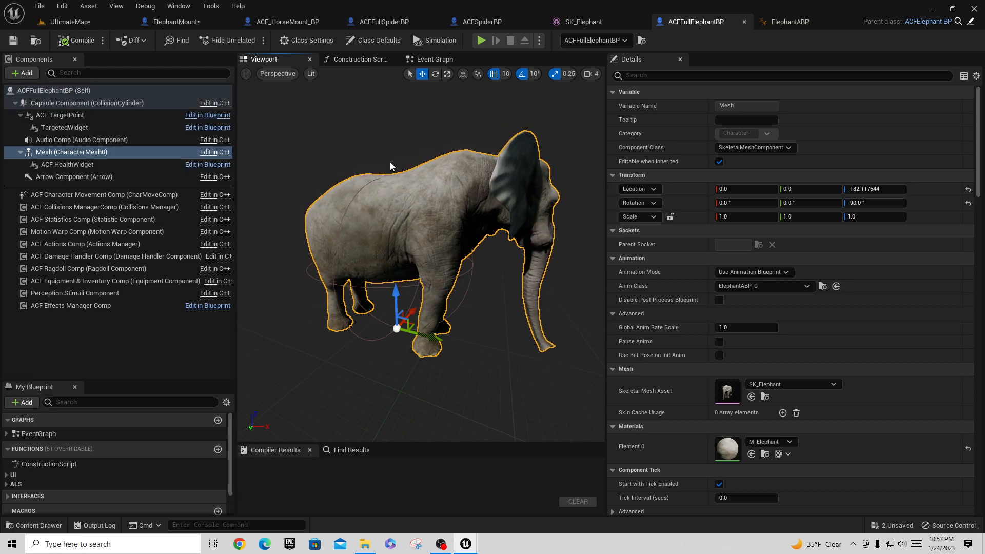
{"action": "scroll", "coordinate": [390, 164], "scroll_direction": "down", "scroll_amount": 5}
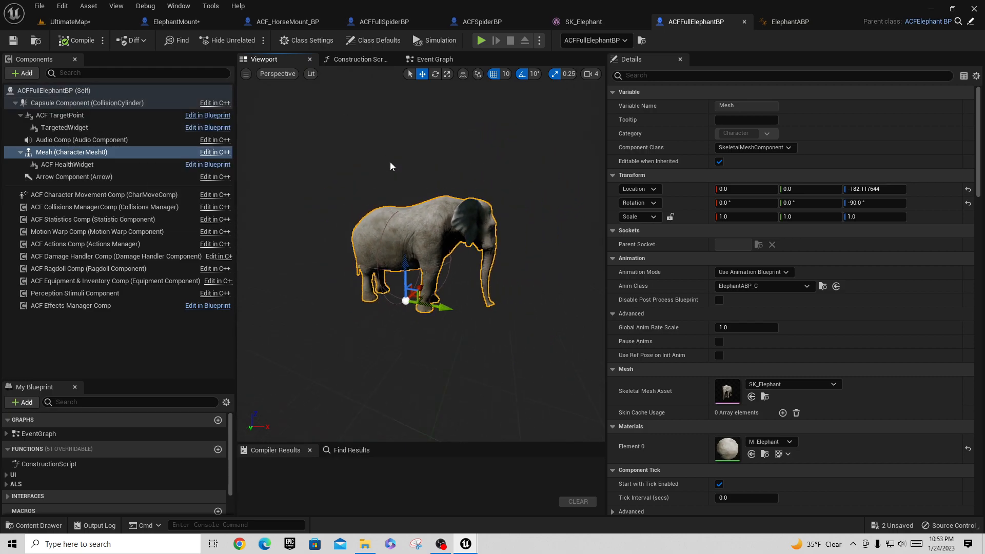
{"action": "left_click", "coordinate": [61, 91]}
{"action": "left_click", "coordinate": [58, 103]}
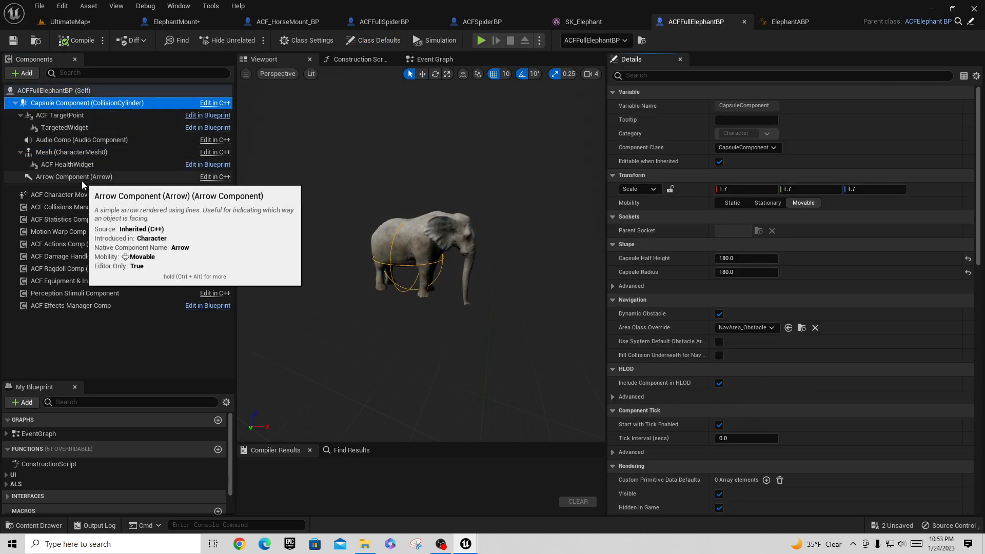
{"action": "left_click", "coordinate": [744, 22]}
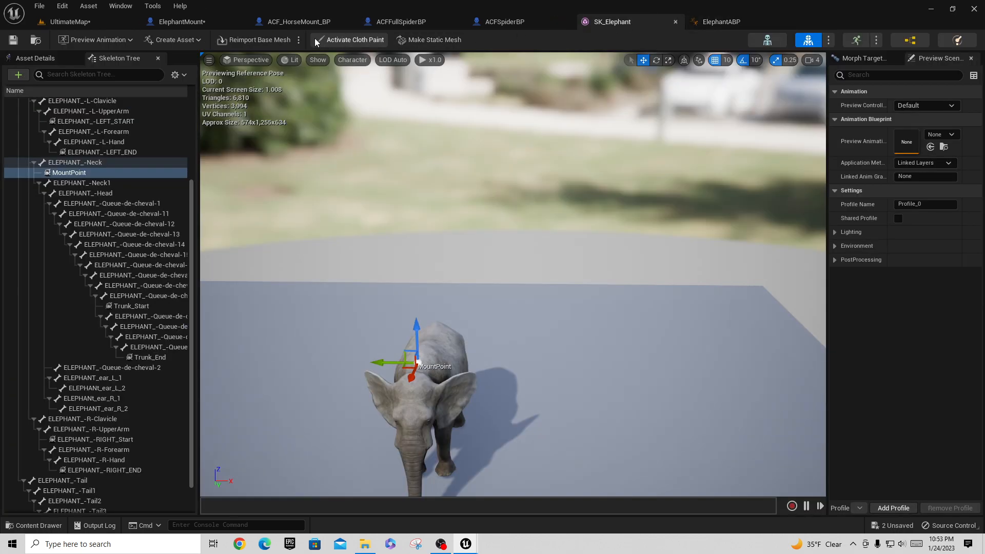
Step: Return to the ElephantMount blueprint and view the whole elephant with its camera and mount point from the side
{"action": "left_click", "coordinate": [194, 23]}
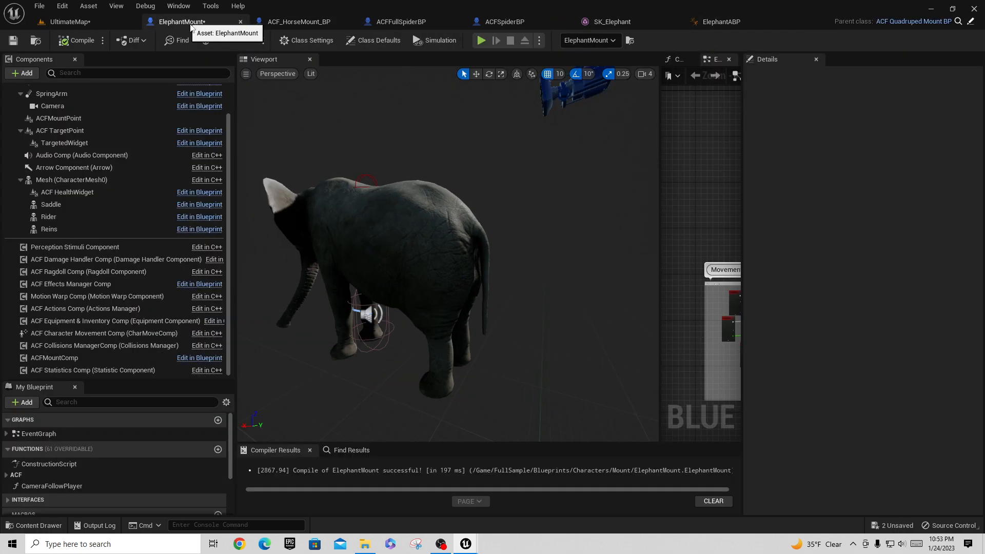
{"action": "left_click_drag", "start_coordinate": [565, 219], "coordinate": [565, 212]}
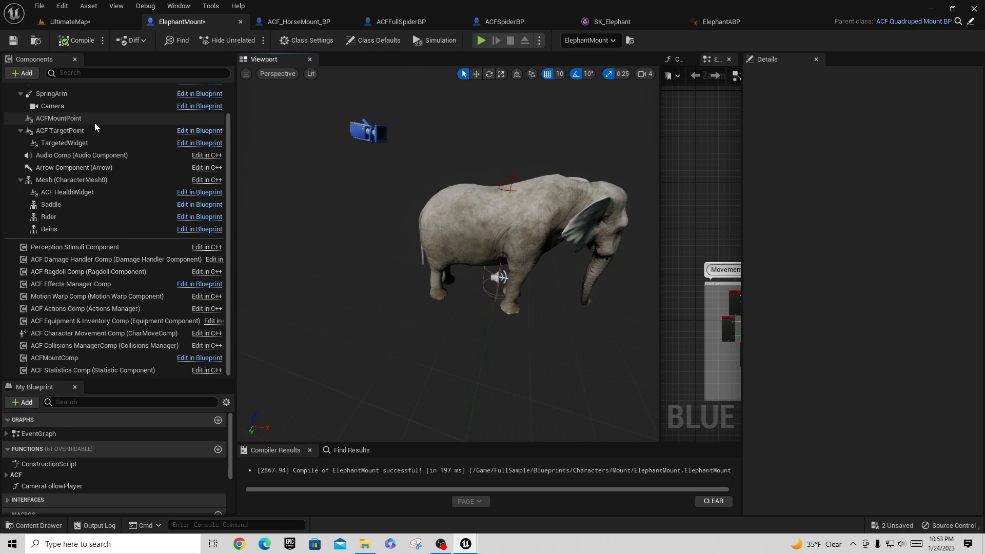
{"action": "scroll", "coordinate": [618, 212], "scroll_direction": "down", "scroll_amount": 2}
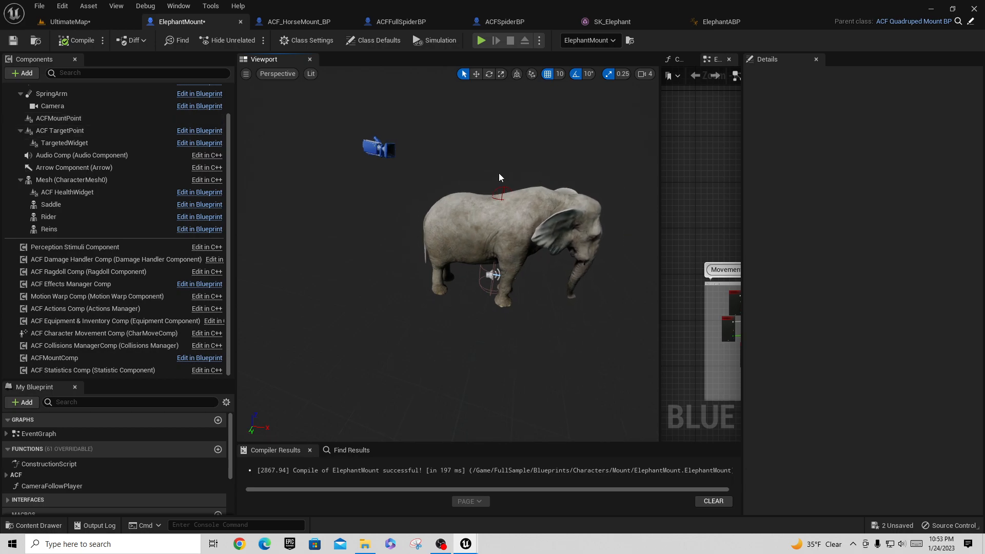
Step: Play-test UltimateMap again, walk up to the Shadowbug elephant, mount it and ride it forward
{"action": "left_click", "coordinate": [70, 21]}
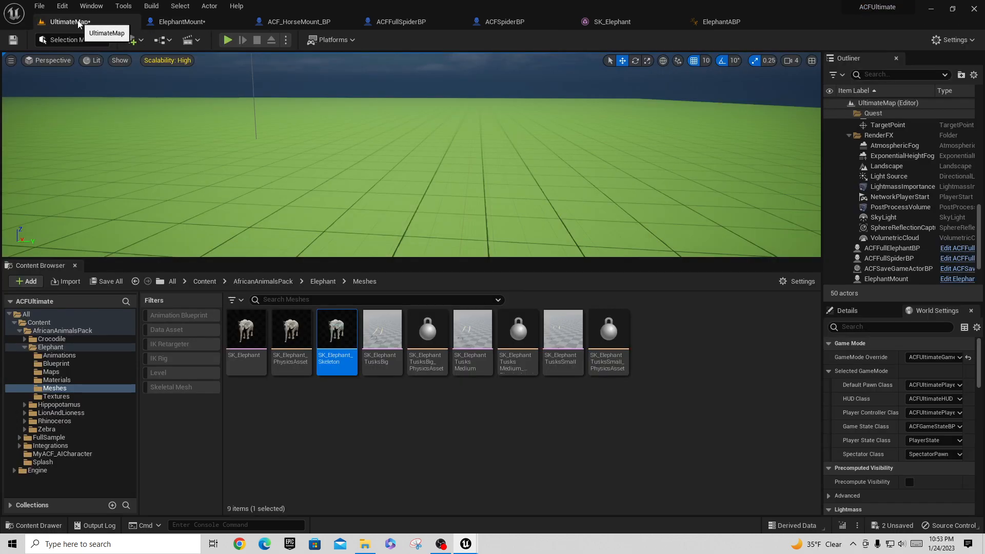
{"action": "left_click", "coordinate": [228, 40]}
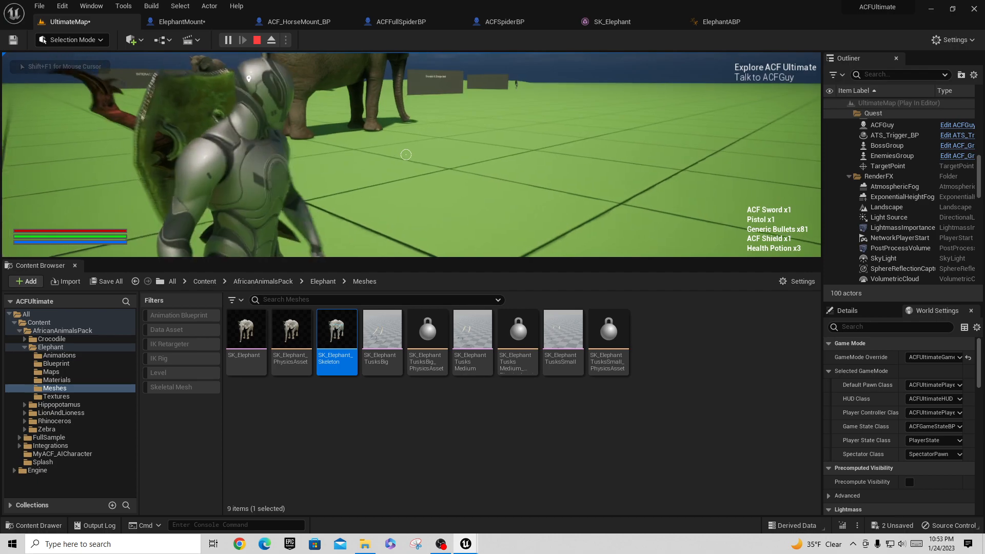
{"action": "key", "text": "w"}
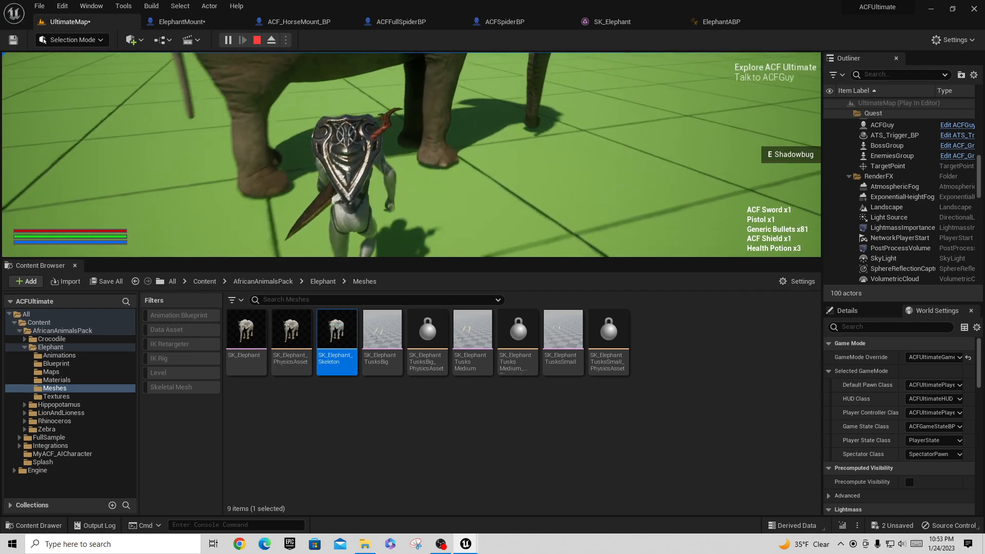
{"action": "key", "text": "e"}
{"action": "key", "text": "w"}
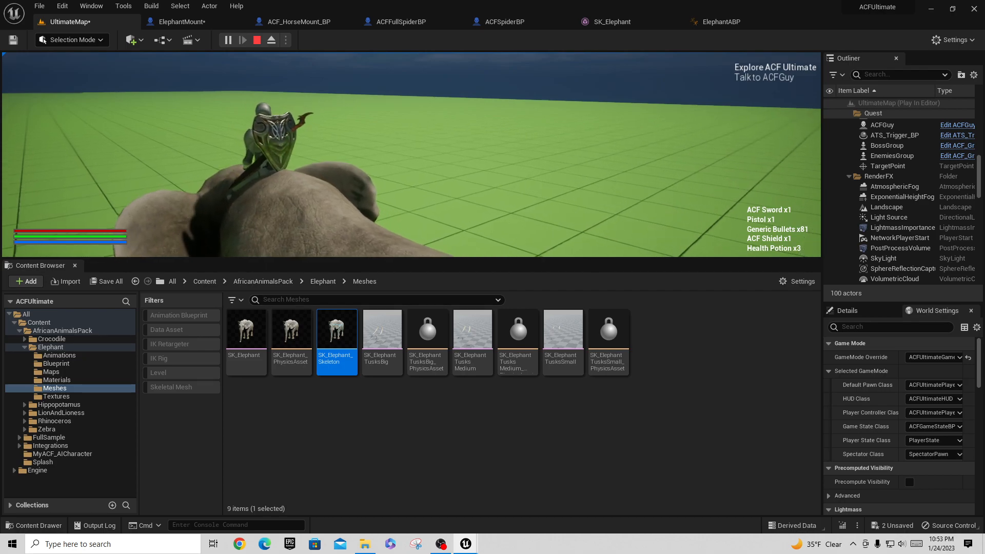
{"action": "key", "text": "d"}
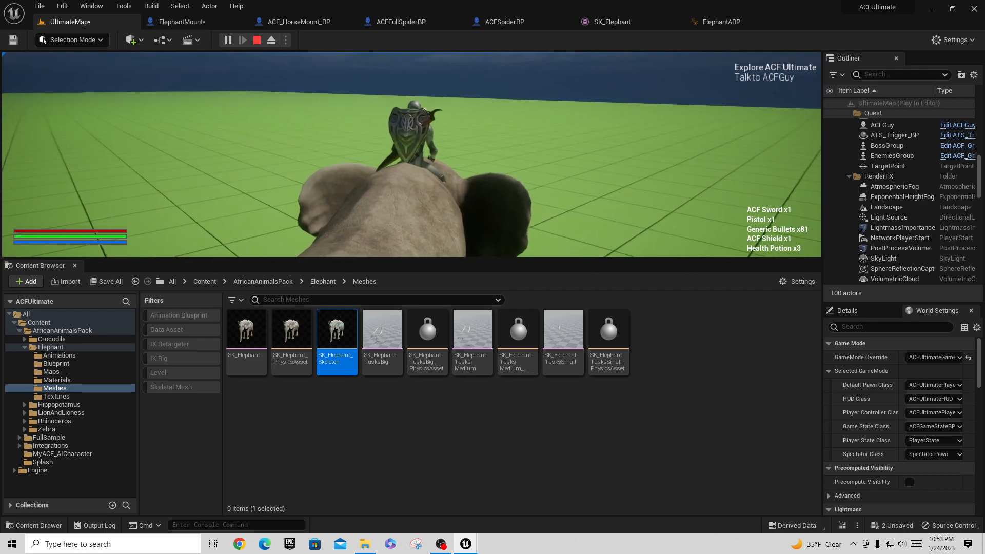
Step: Switch the play session to full screen and test aiming while riding the elephant
{"action": "key", "text": "F11"}
{"action": "left_click", "coordinate": [493, 277]}
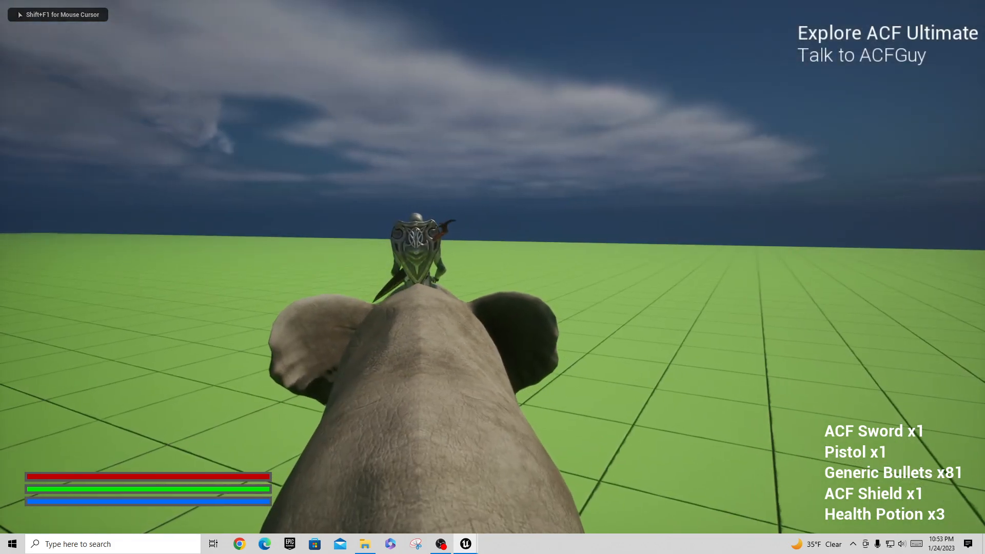
{"action": "right_click", "coordinate": [480, 267]}
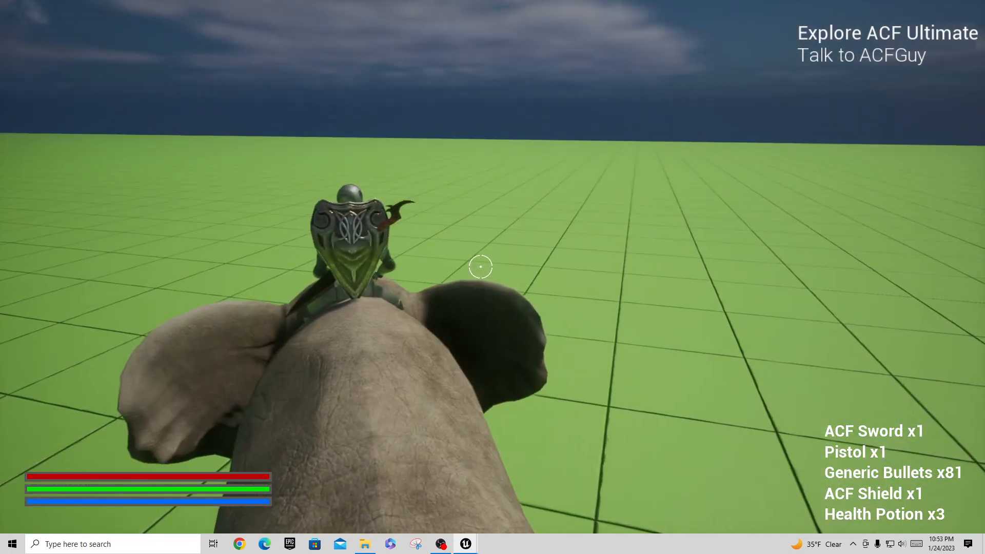
{"action": "right_click", "coordinate": [480, 266]}
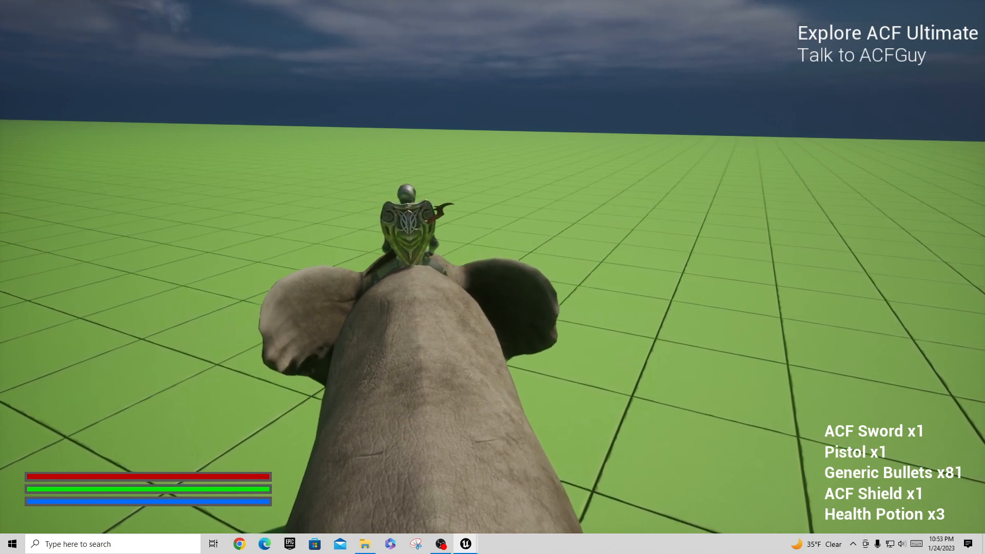
Step: Release control of the player, leave full-screen play and enlarge the level viewport above the Content Browser
{"action": "key", "text": "F8"}
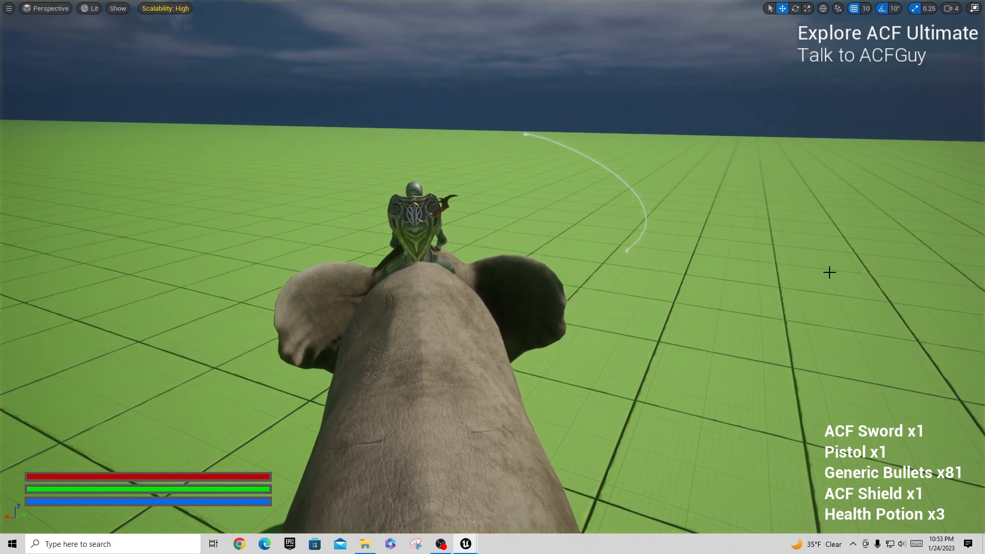
{"action": "key", "text": "F11"}
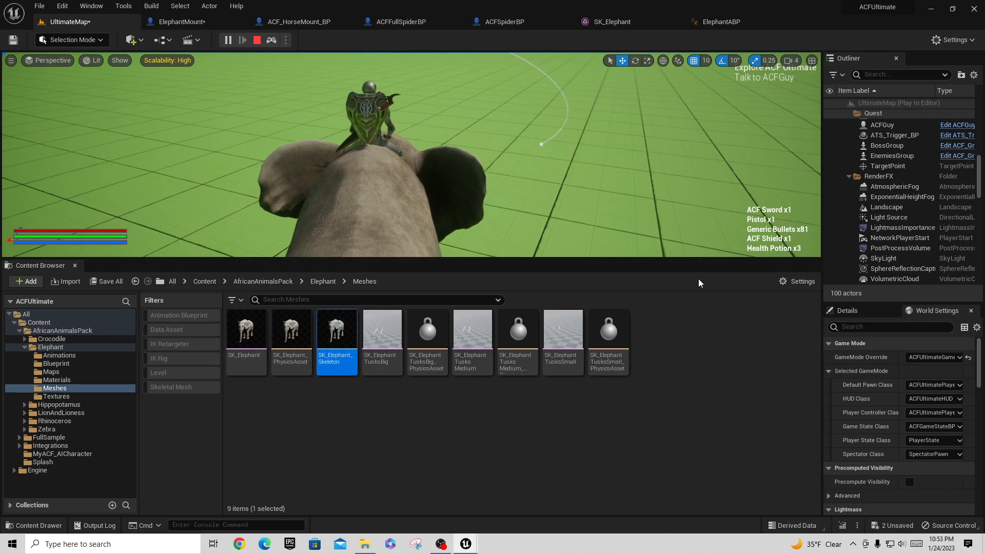
{"action": "left_click", "coordinate": [693, 251]}
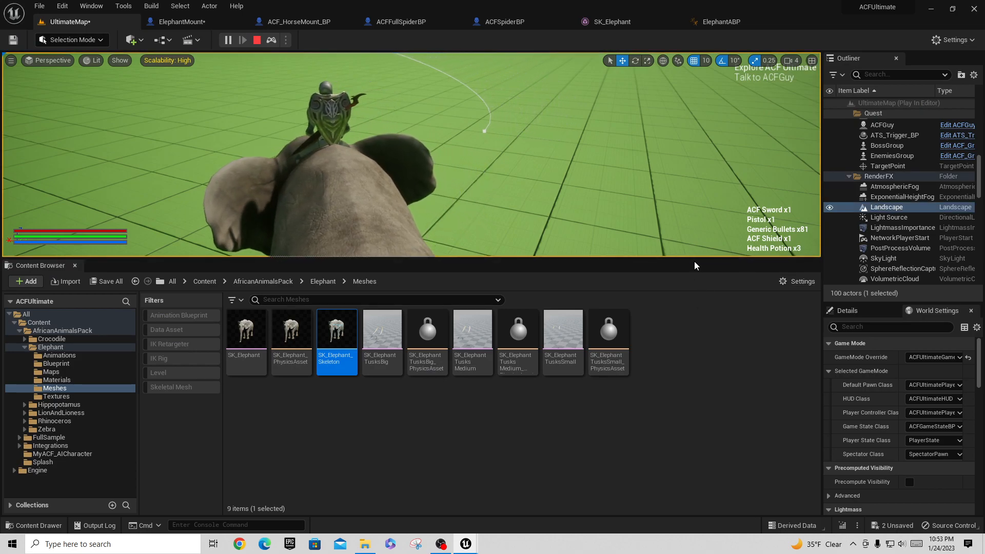
{"action": "left_click_drag", "start_coordinate": [695, 259], "coordinate": [696, 362]}
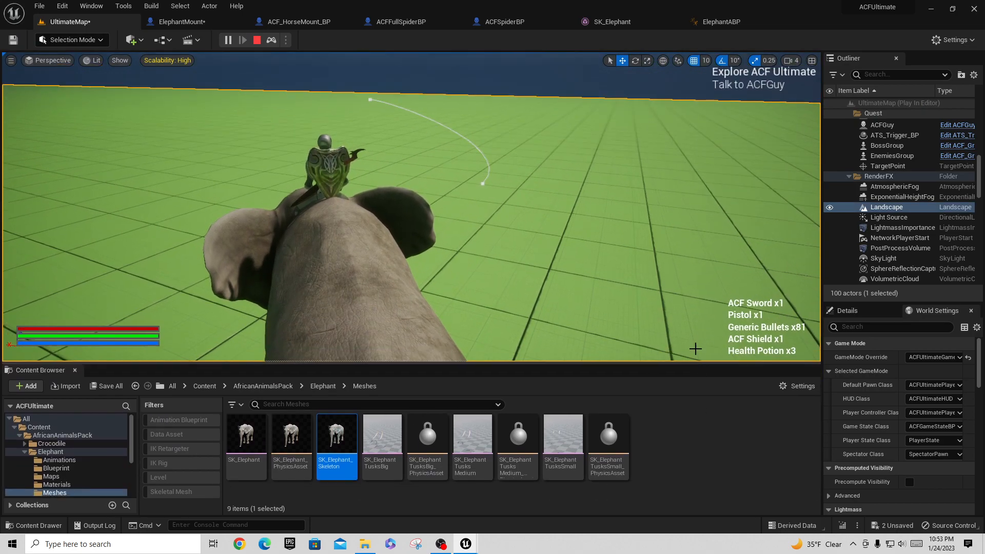
Step: Undock the ElephantMount blueprint into a floating window beside the running UltimateMap session
{"action": "left_click", "coordinate": [179, 23]}
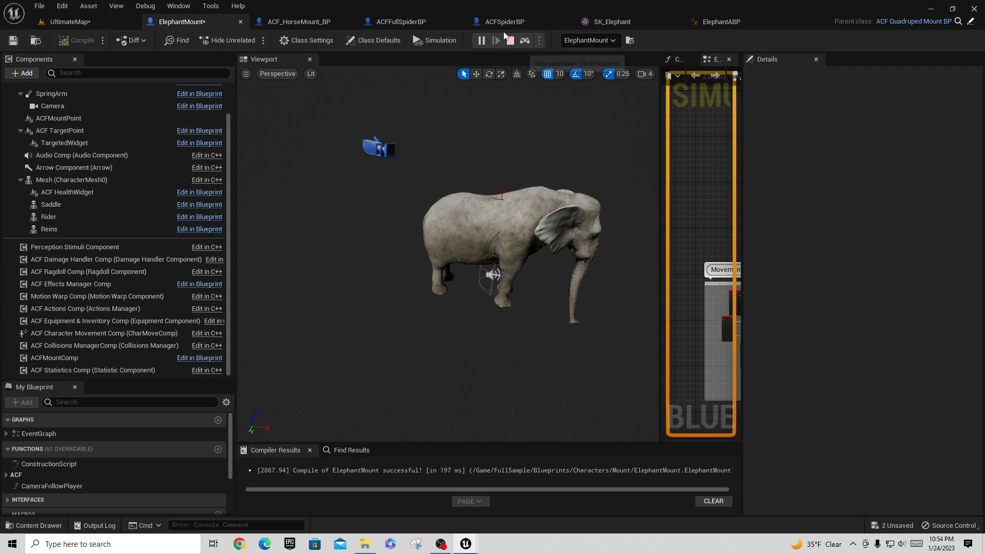
{"action": "left_click_drag", "start_coordinate": [181, 23], "coordinate": [457, 146]}
{"action": "left_click", "coordinate": [86, 24]}
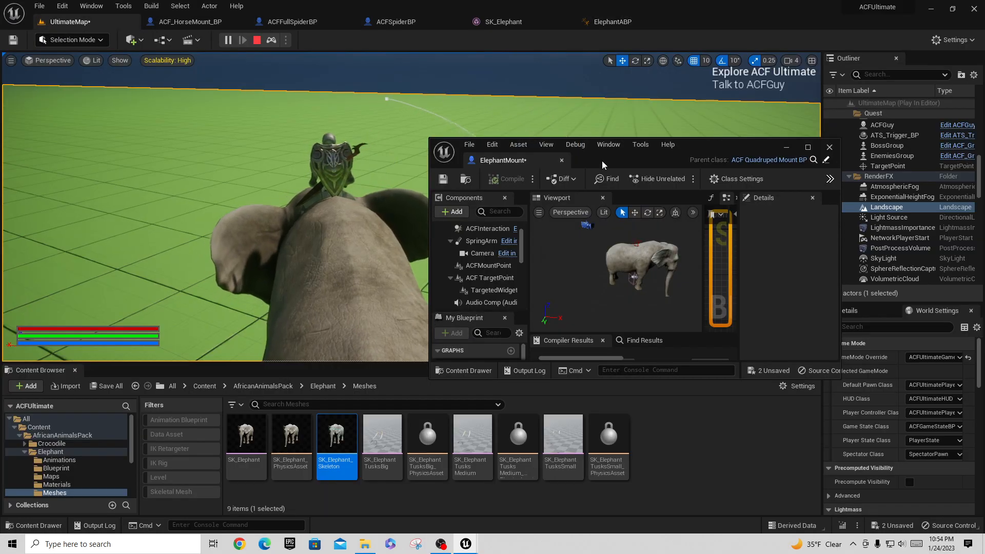
{"action": "left_click_drag", "start_coordinate": [705, 147], "coordinate": [766, 153]}
{"action": "scroll", "coordinate": [543, 252], "scroll_direction": "up", "scroll_amount": 1}
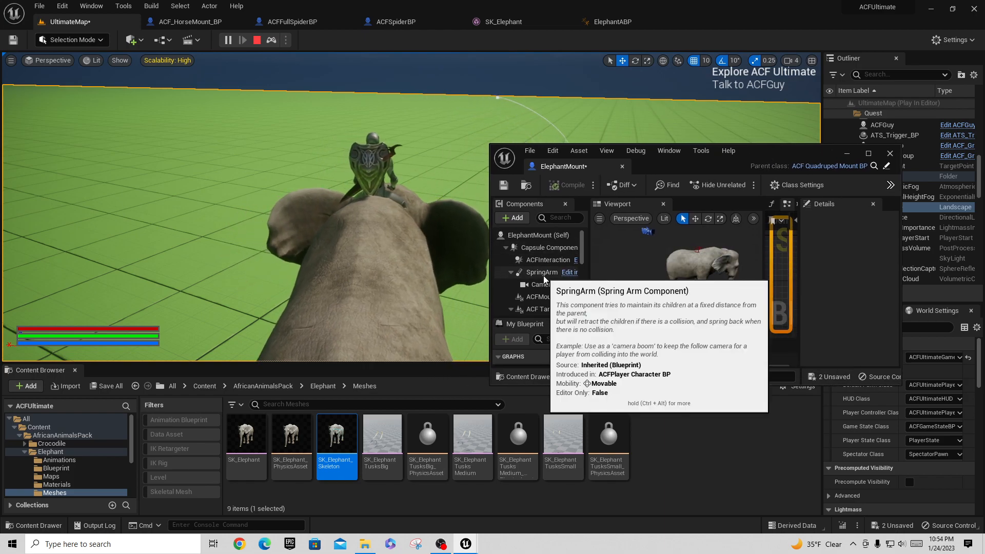
Step: Move the SpringArm component backward along X to about -9.09 and enlarge the floating blueprint window to show its full details
{"action": "left_click", "coordinate": [543, 274]}
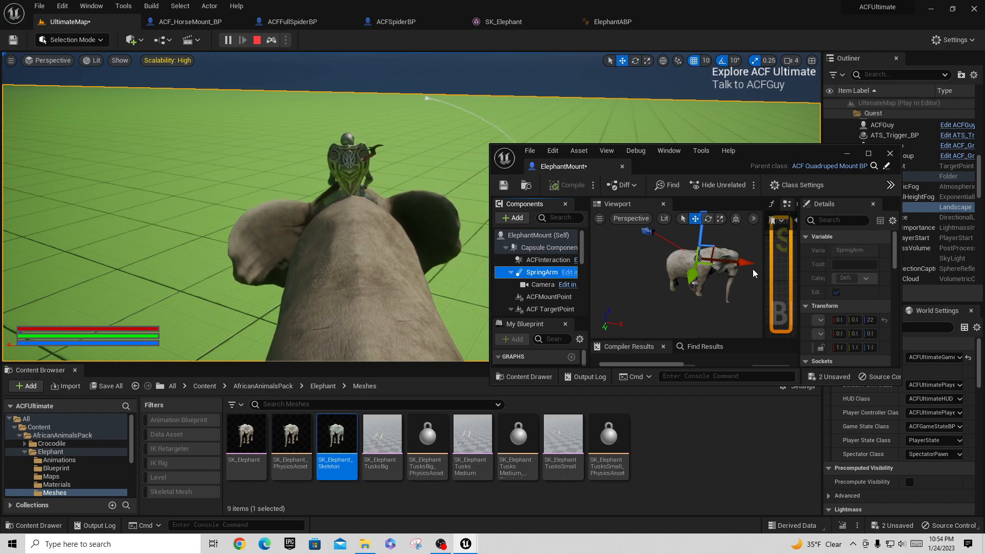
{"action": "left_click_drag", "start_coordinate": [742, 261], "coordinate": [737, 263]}
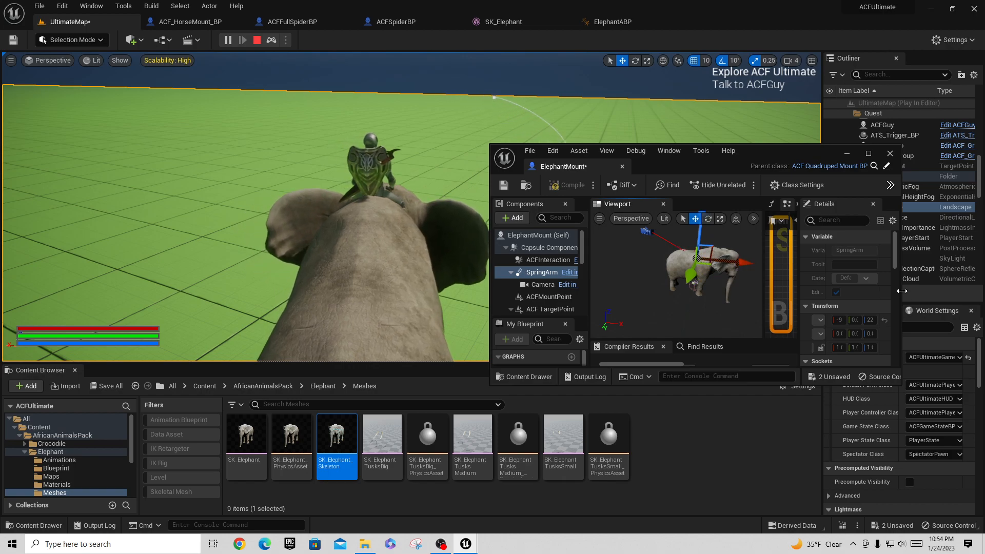
{"action": "left_click_drag", "start_coordinate": [901, 302], "coordinate": [983, 308]}
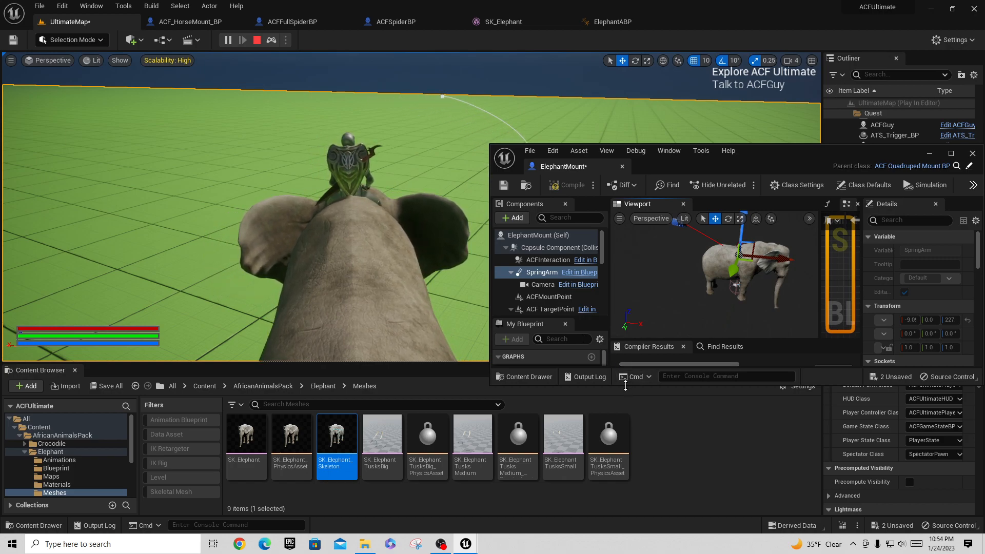
{"action": "left_click_drag", "start_coordinate": [626, 383], "coordinate": [629, 467]}
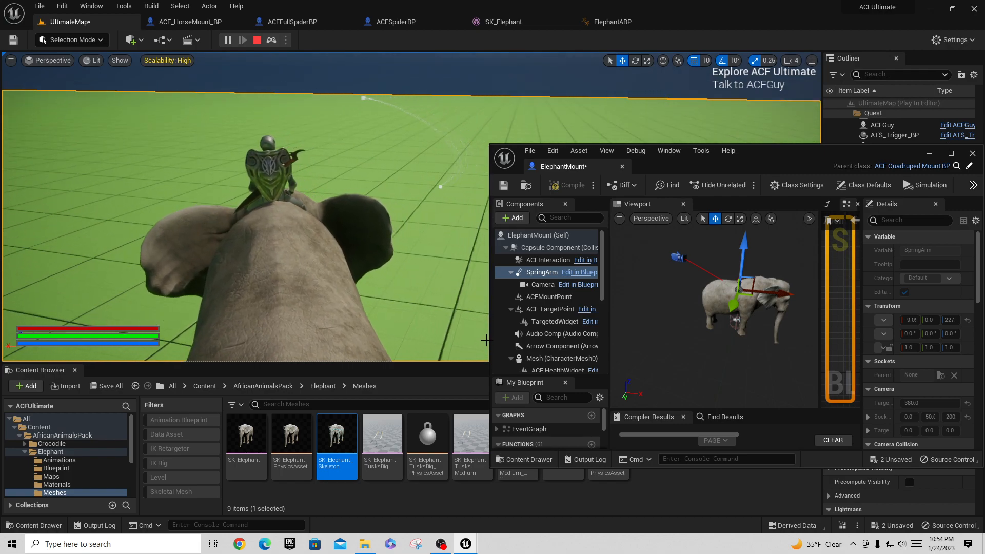
{"action": "left_click_drag", "start_coordinate": [485, 341], "coordinate": [450, 341]}
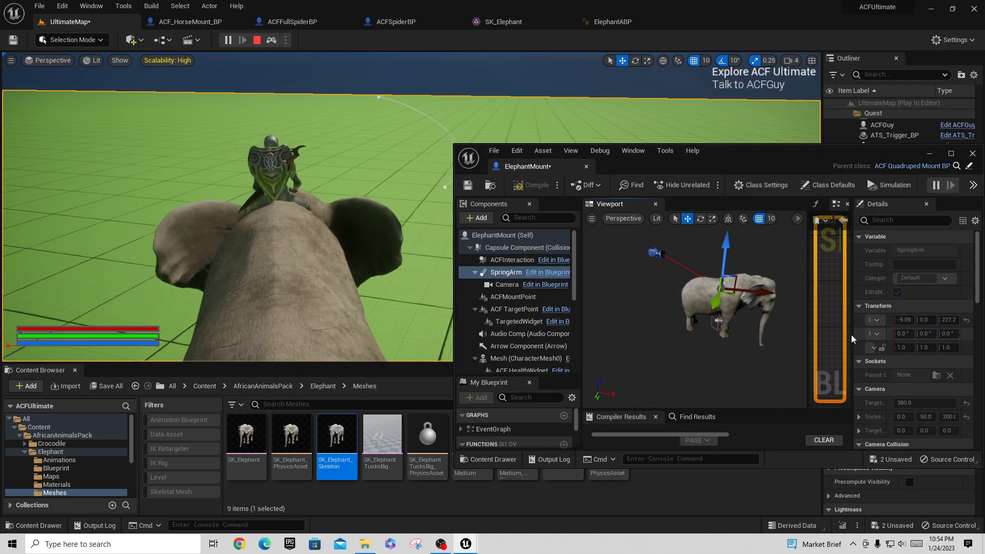
{"action": "left_click_drag", "start_coordinate": [818, 333], "coordinate": [710, 334]}
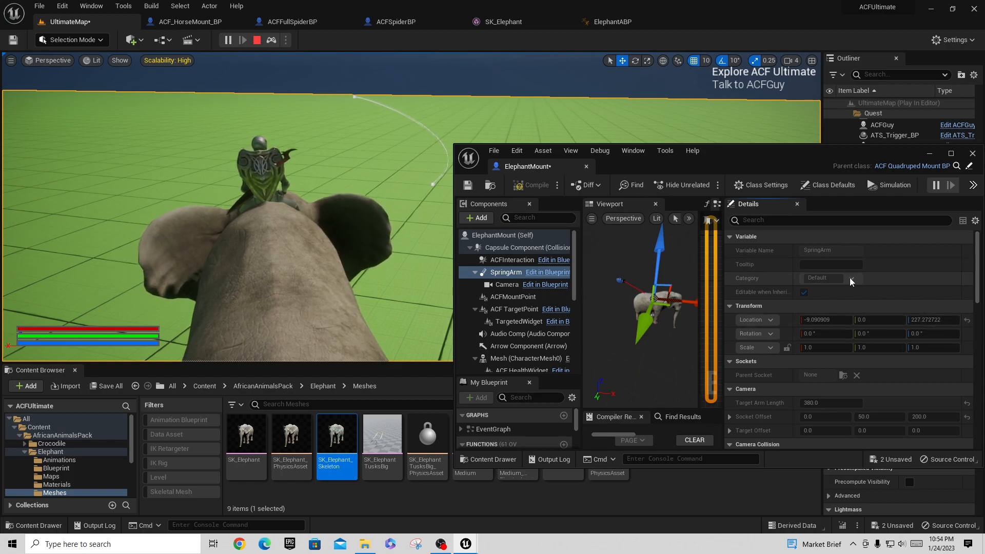
Step: Stop the play session and undo the last SpringArm location change in the maximized ElephantMount blueprint
{"action": "left_click", "coordinate": [256, 44]}
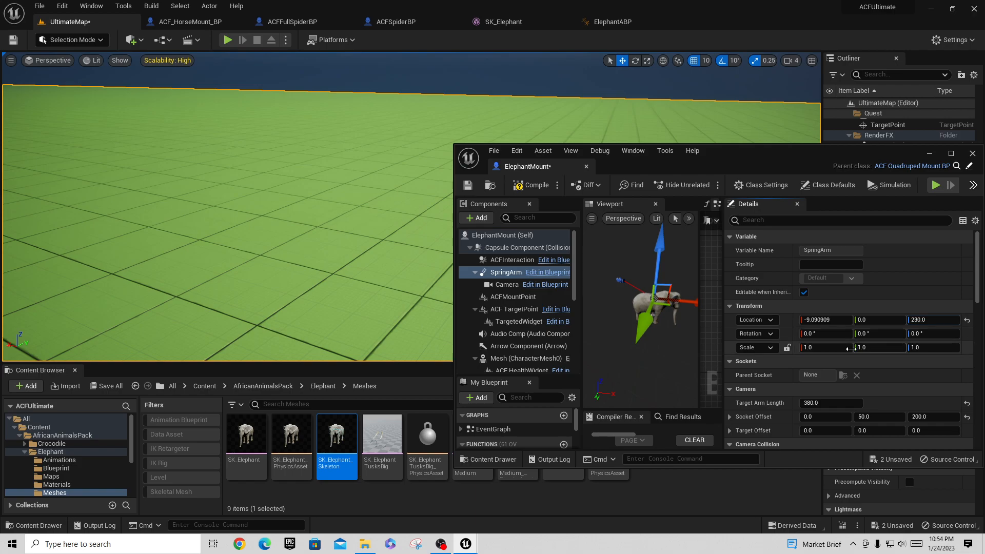
{"action": "left_click", "coordinate": [521, 273]}
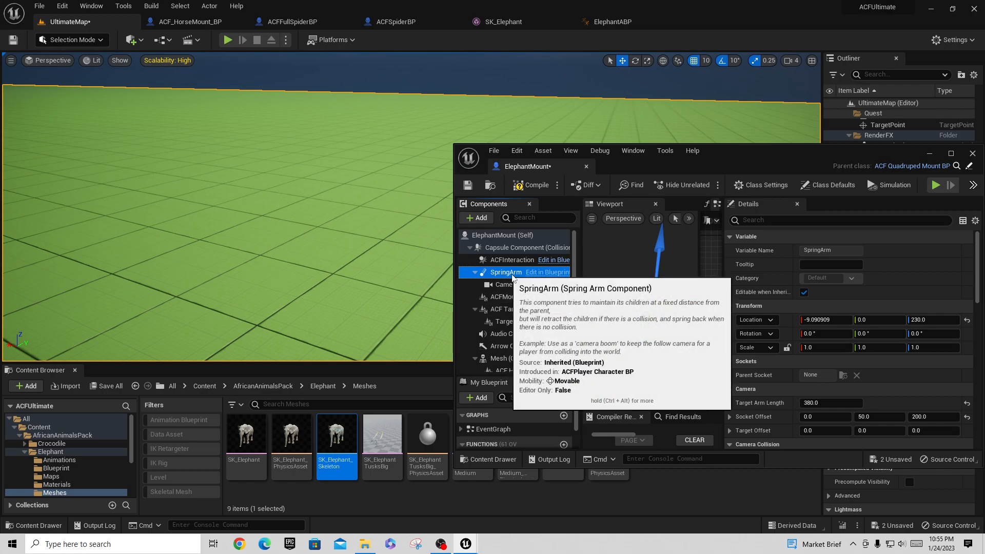
{"action": "left_click", "coordinate": [951, 154]}
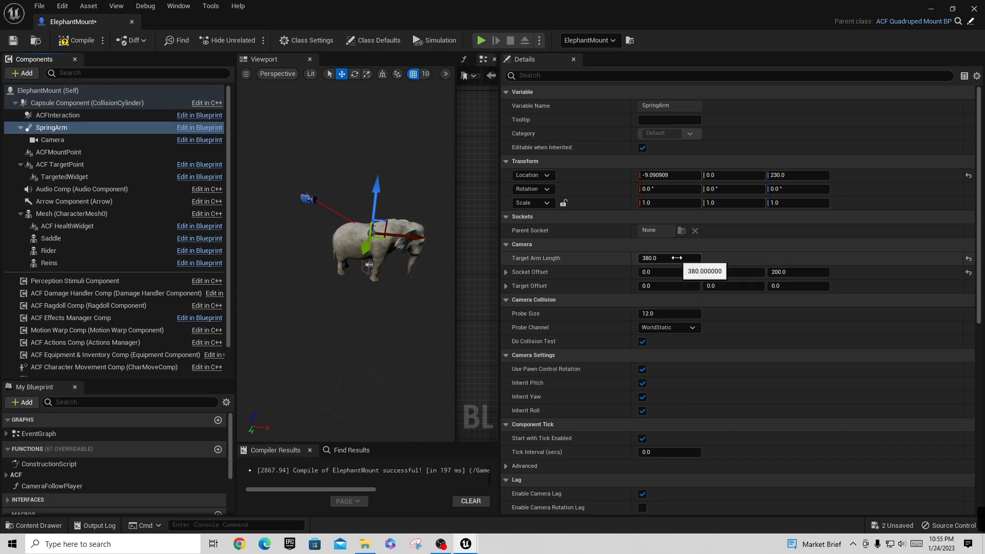
{"action": "key", "text": "ctrl+z"}
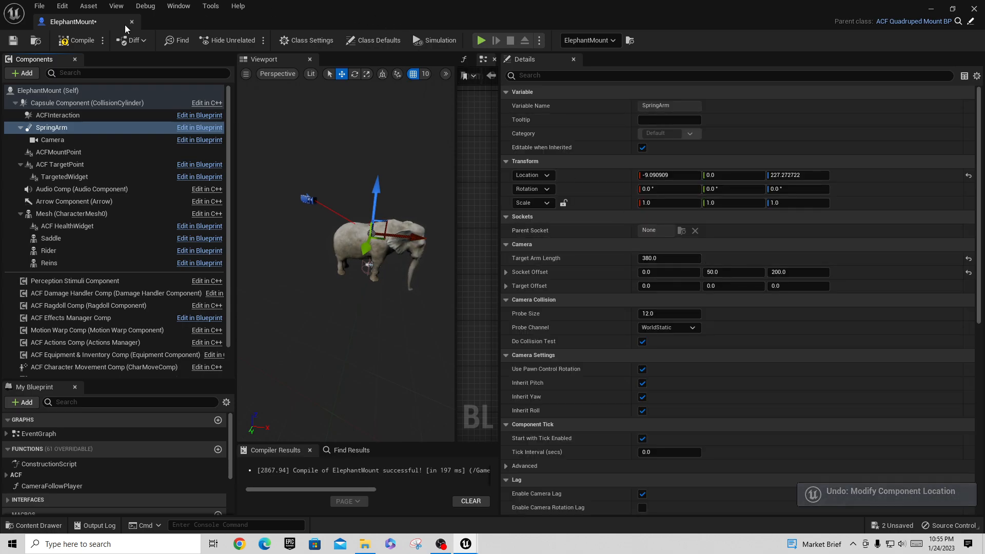
Step: Float the ElephantMount blueprint again, play-test UltimateMap, mount the elephant and release control of the player
{"action": "left_click_drag", "start_coordinate": [79, 26], "coordinate": [645, 169]}
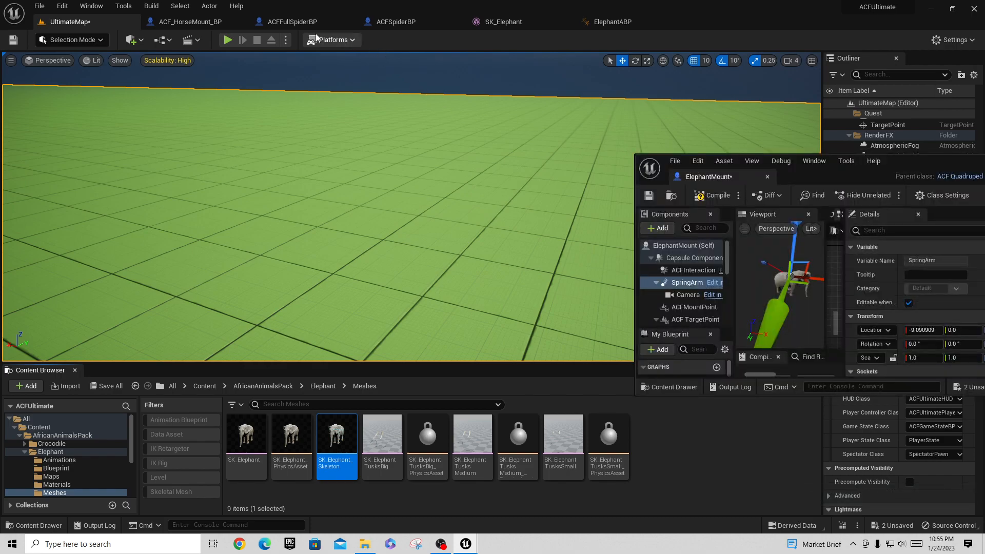
{"action": "left_click", "coordinate": [230, 41]}
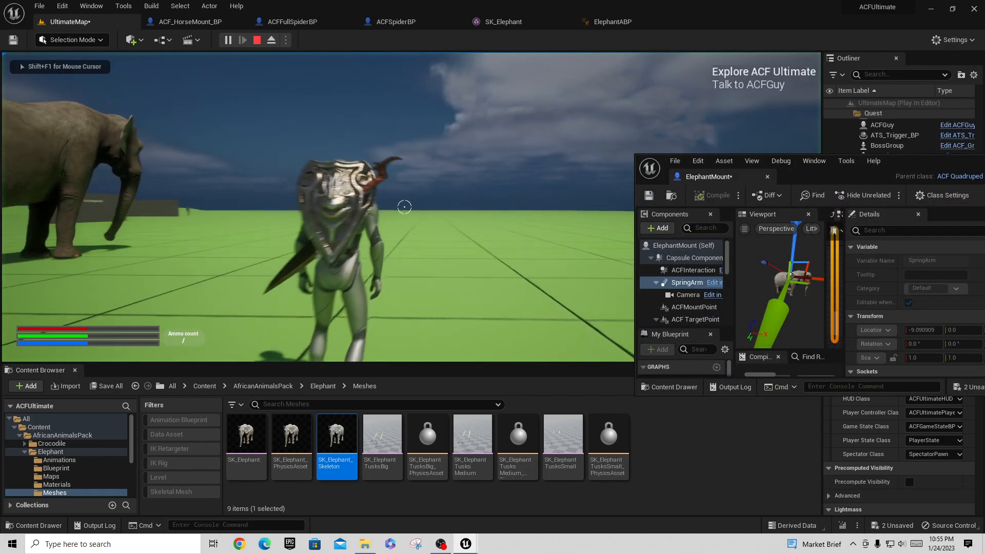
{"action": "key", "text": "w"}
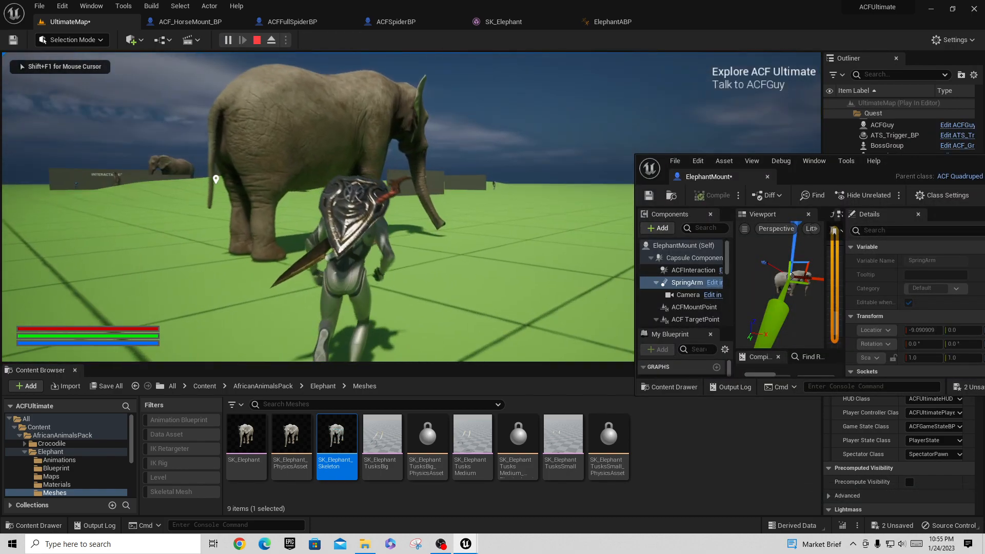
{"action": "key", "text": "e"}
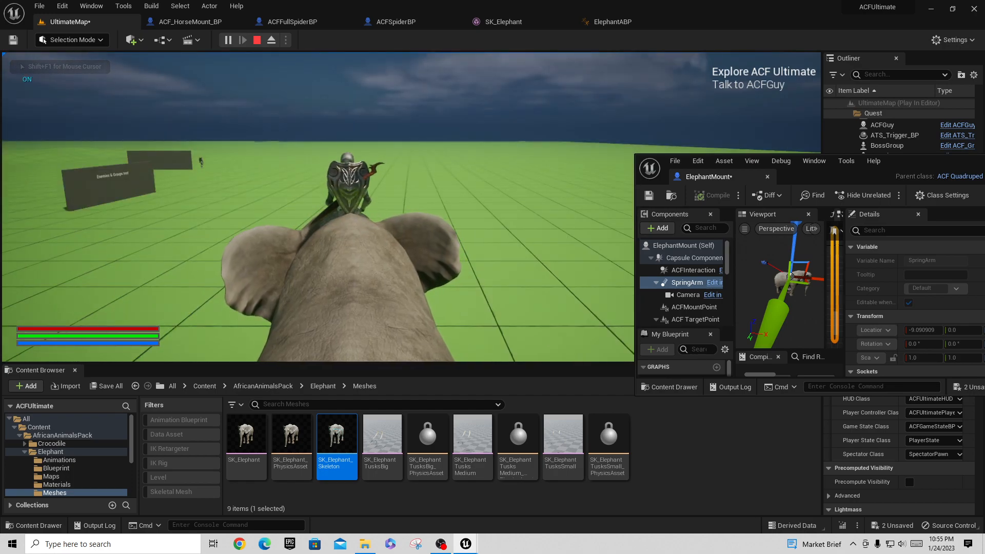
{"action": "key", "text": "F8"}
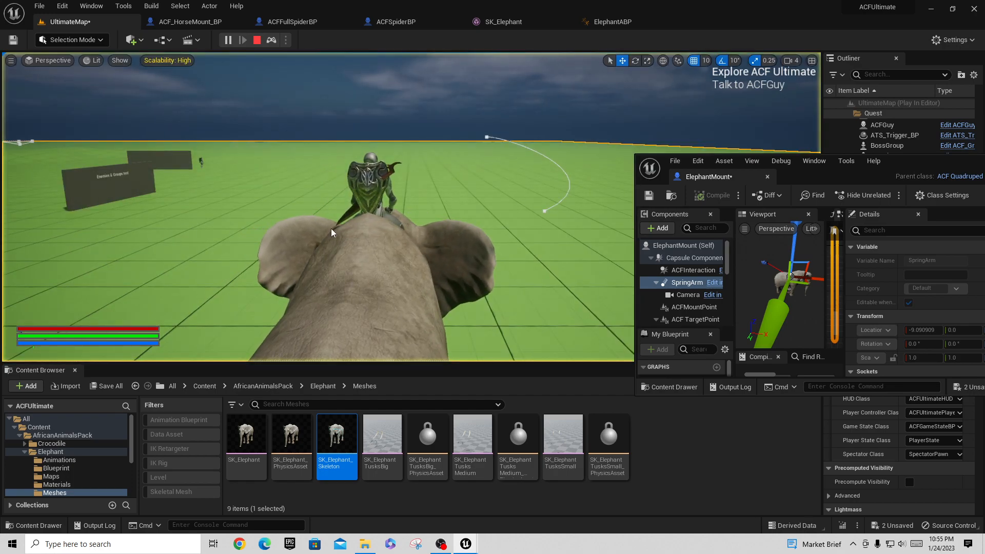
Step: Enlarge the floating ElephantMount window, stop the play session and set the SpringArm's Target Arm Length to 150
{"action": "left_click_drag", "start_coordinate": [829, 176], "coordinate": [786, 91]}
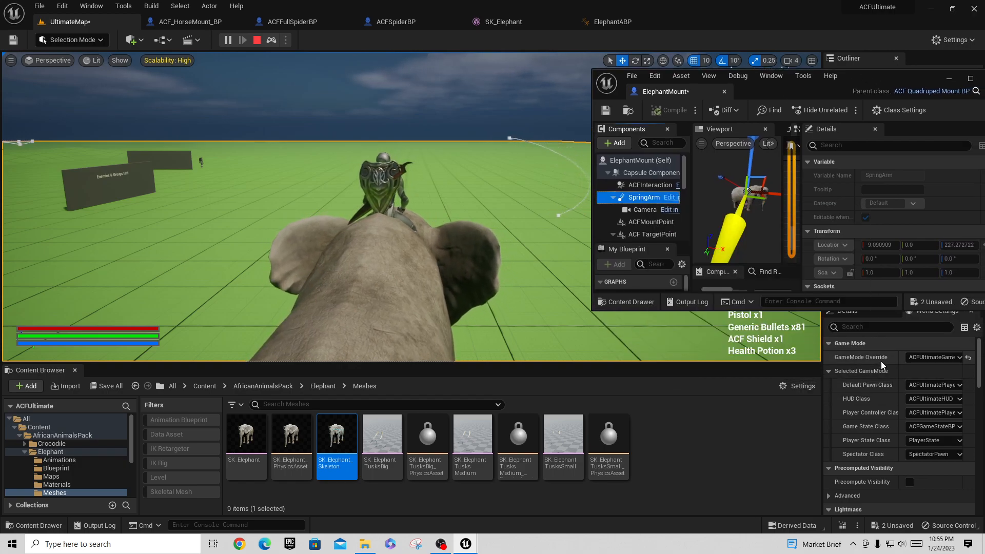
{"action": "left_click_drag", "start_coordinate": [869, 311], "coordinate": [885, 506]}
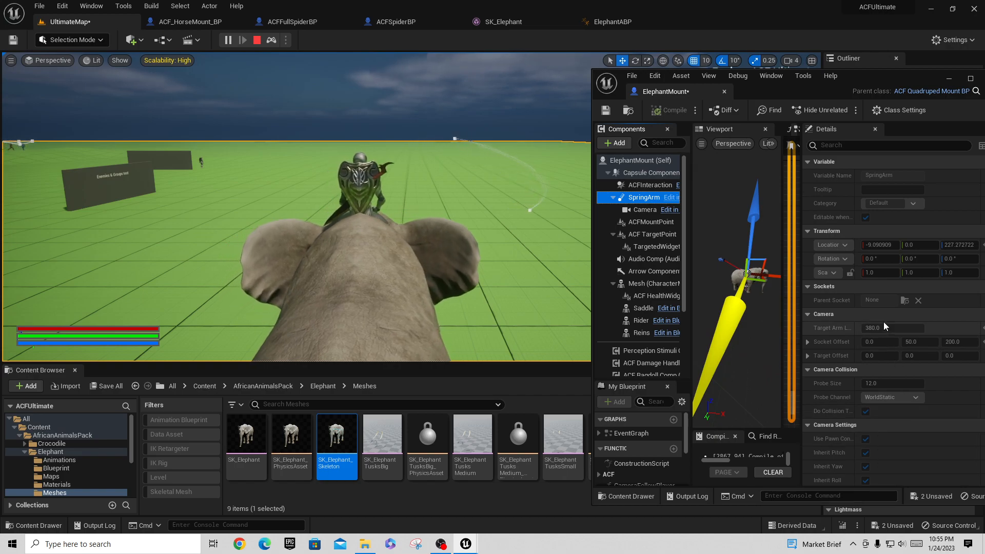
{"action": "left_click", "coordinate": [256, 40]}
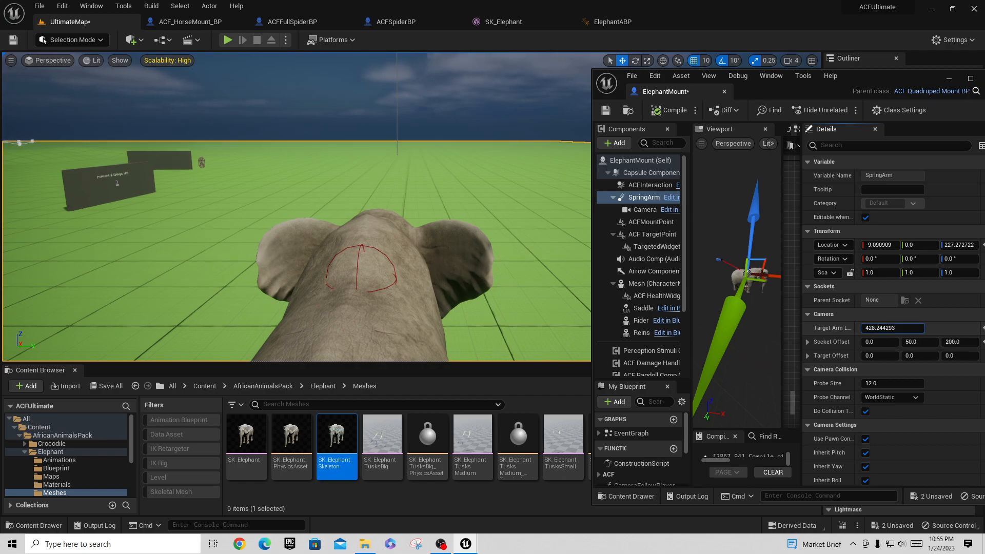
{"action": "left_click_drag", "start_coordinate": [892, 328], "coordinate": [868, 328]}
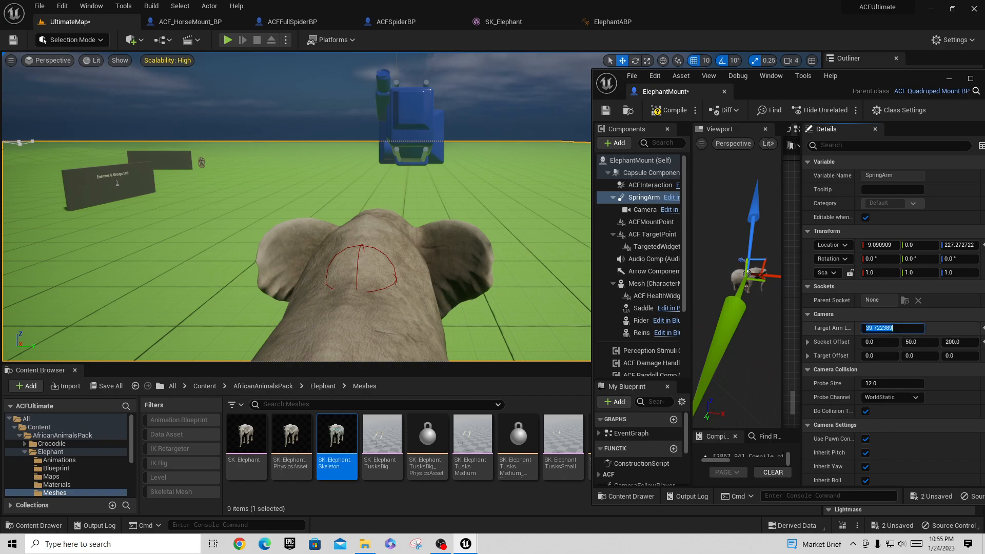
{"action": "key", "text": "Return"}
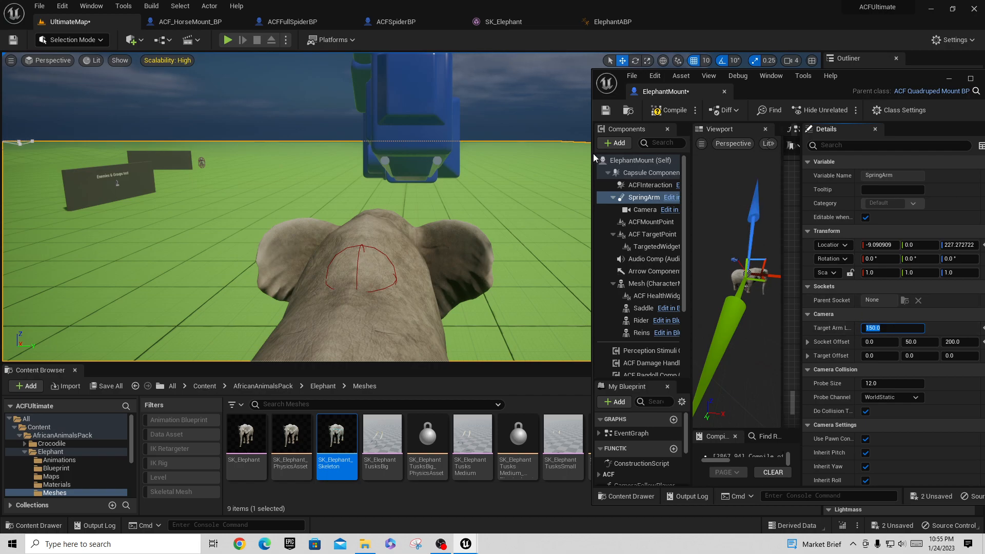
Step: Maximize the ElephantMount blueprint and widen its viewport to inspect the camera's position behind the elephant
{"action": "left_click_drag", "start_coordinate": [593, 153], "coordinate": [484, 152]}
{"action": "double_click", "coordinate": [869, 79]}
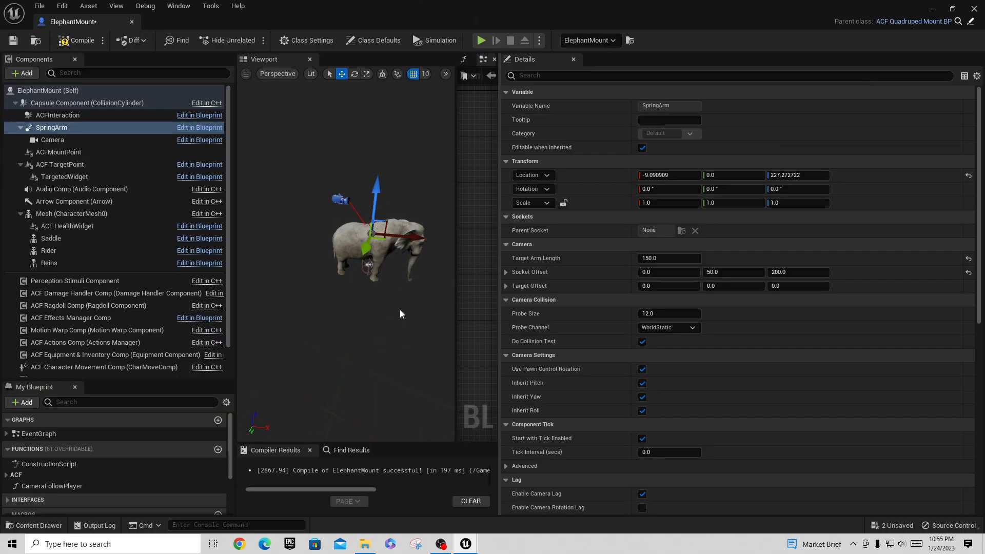
{"action": "left_click_drag", "start_coordinate": [498, 244], "coordinate": [898, 244]}
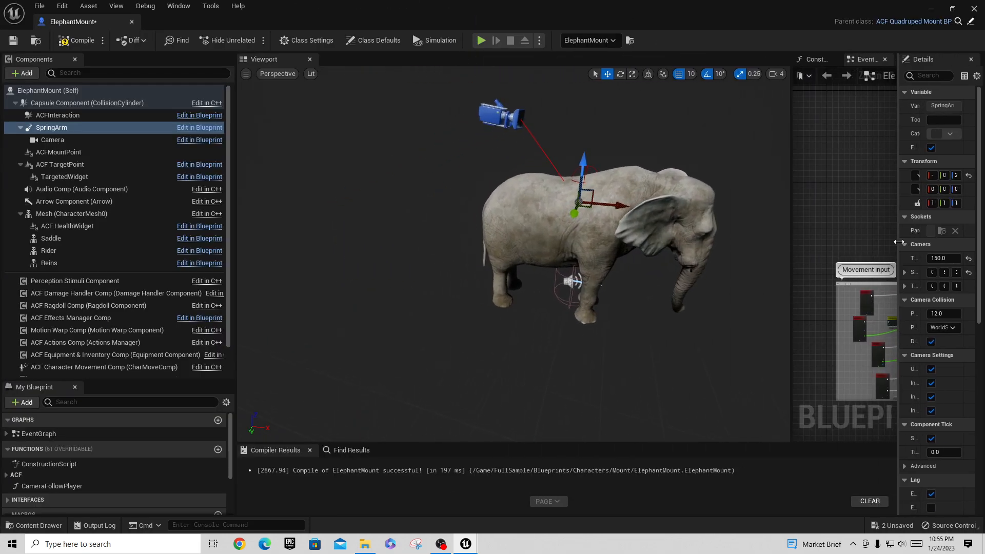
{"action": "left_click_drag", "start_coordinate": [670, 197], "coordinate": [595, 207], "text": "alt"}
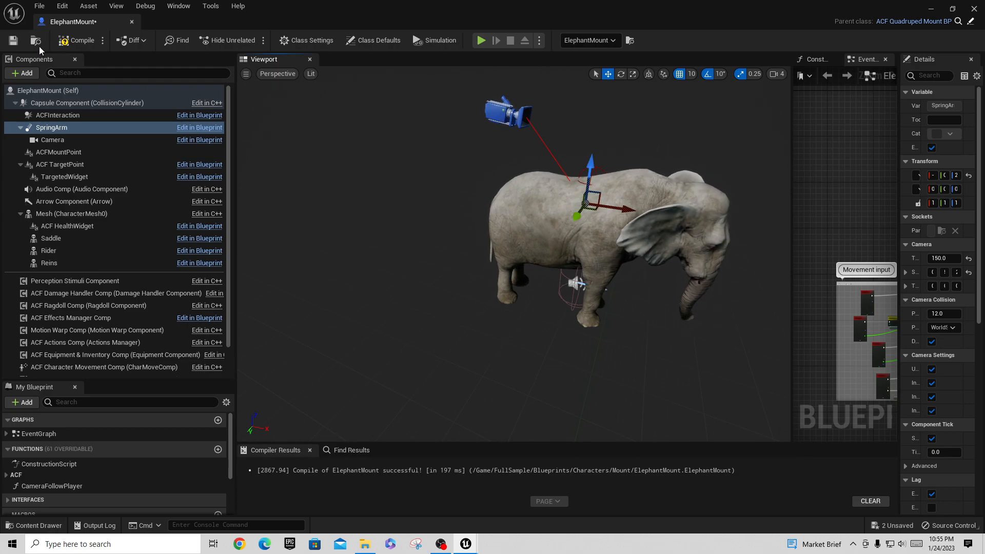
Step: Compile and save the ElephantMount blueprint, and dock it back into the main editor window
{"action": "left_click", "coordinate": [70, 43]}
{"action": "left_click", "coordinate": [14, 42]}
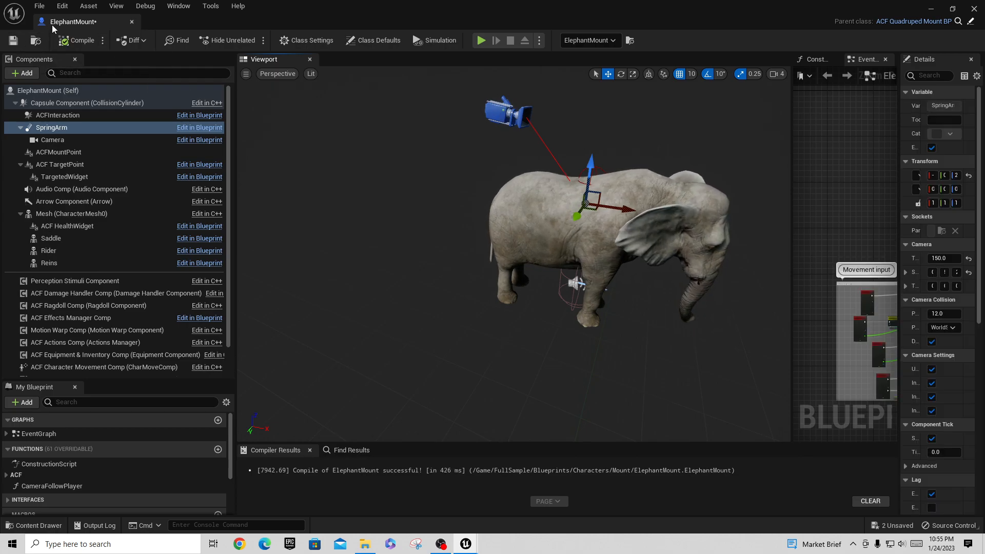
{"action": "left_click_drag", "start_coordinate": [127, 65], "coordinate": [190, 27]}
Step: Play-test UltimateMap, walk up to the elephant and mount it to check the shortened camera distance
{"action": "left_click", "coordinate": [95, 26]}
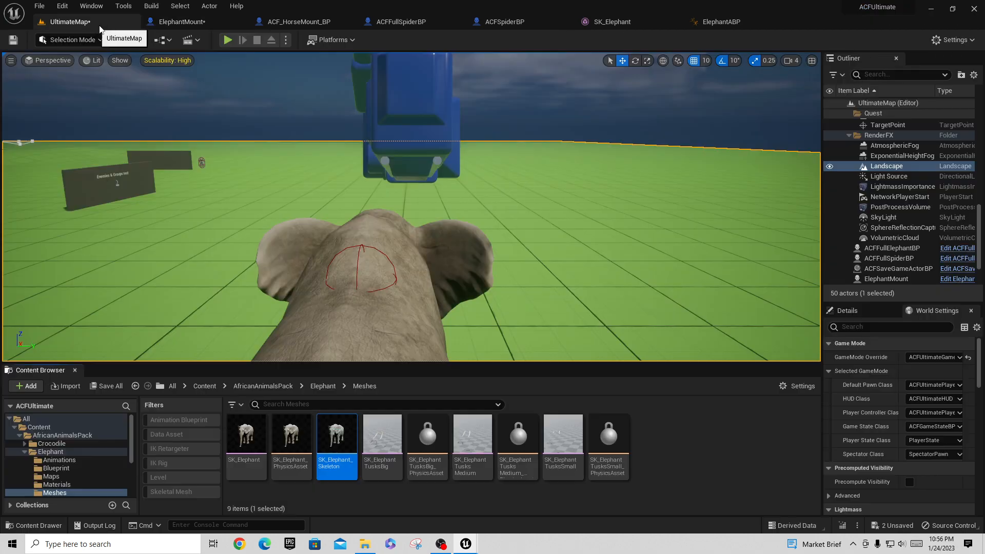
{"action": "left_click", "coordinate": [225, 44]}
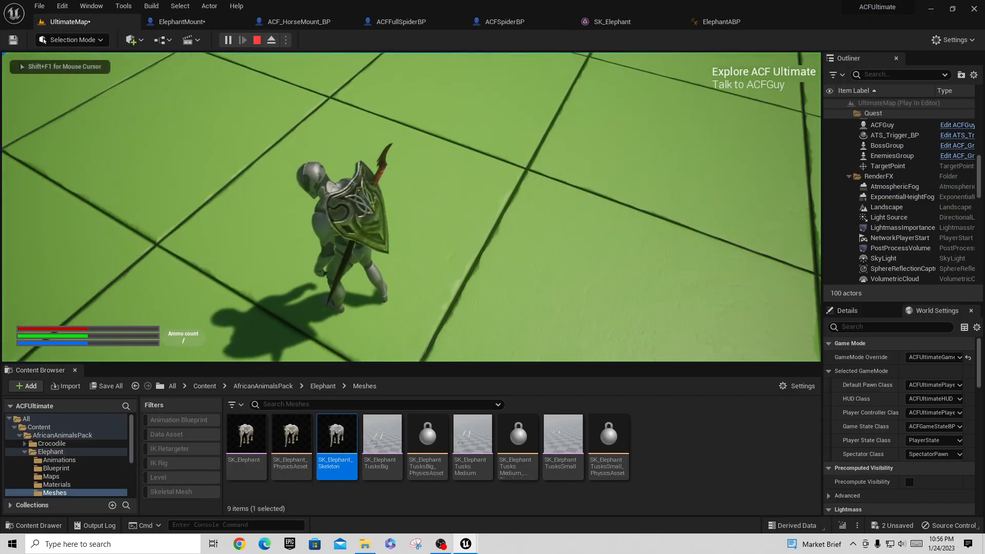
{"action": "key", "text": "w"}
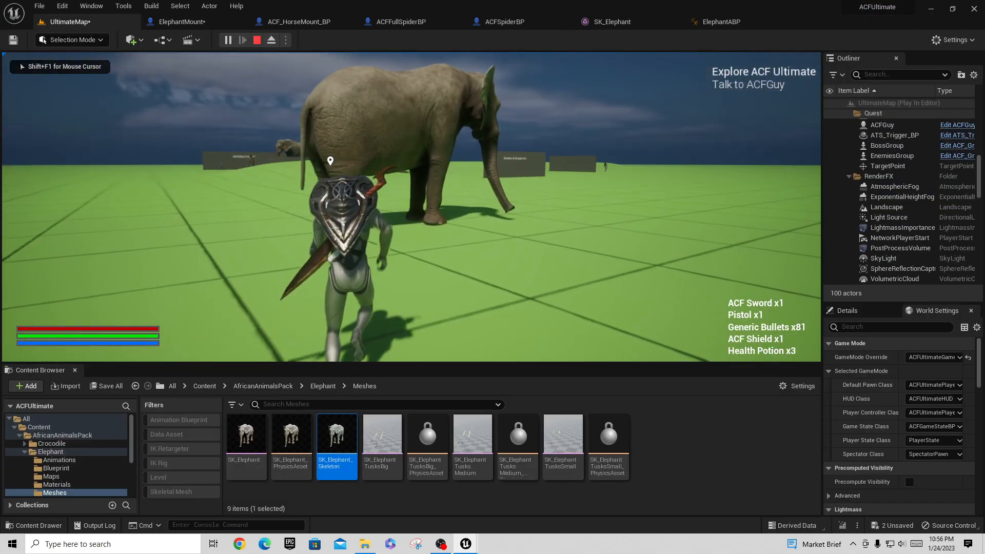
{"action": "key", "text": "e"}
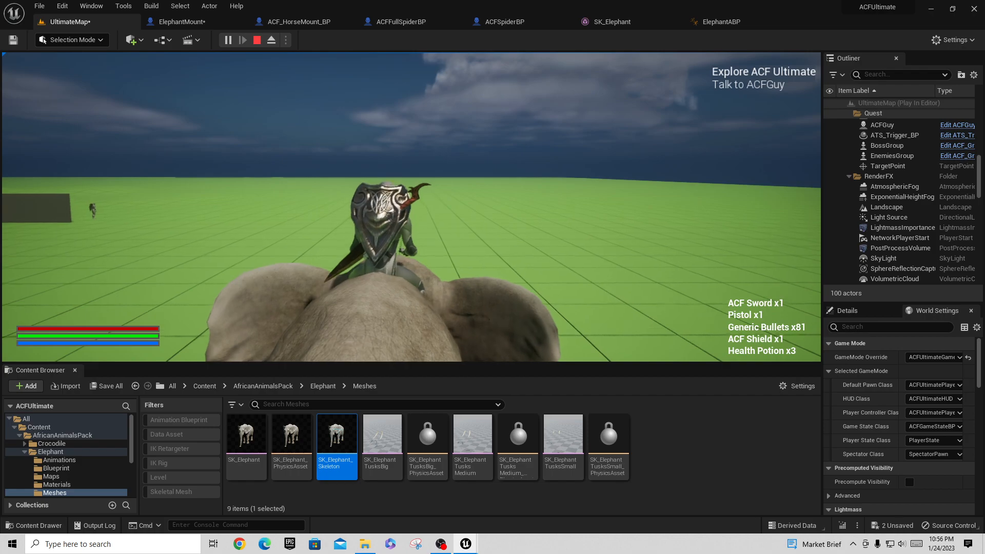
Step: Play-test riding the elephant around the map in full screen, turning toward the Enemies & Groups test area, and end the play session
{"action": "key", "text": "F11"}
{"action": "key", "text": "w"}
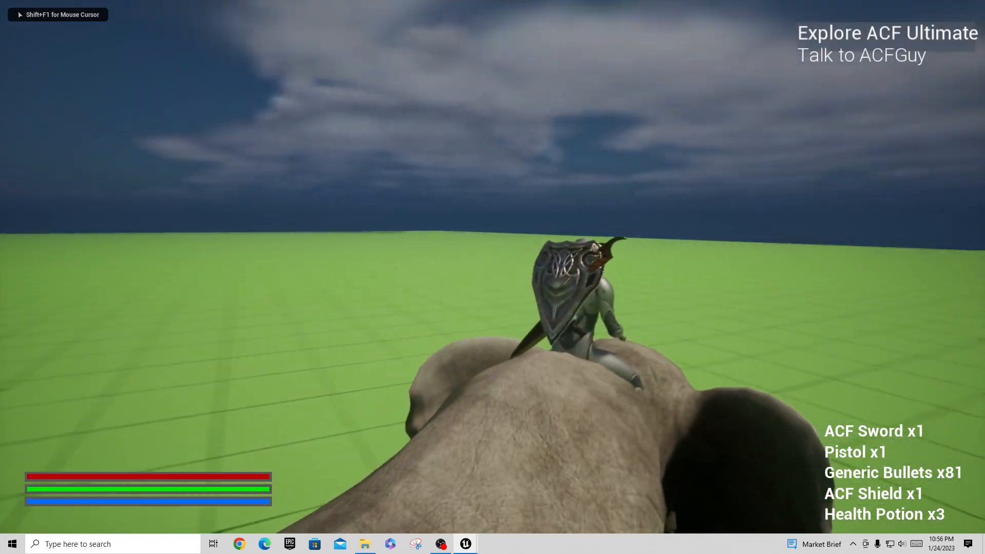
{"action": "key", "text": "w"}
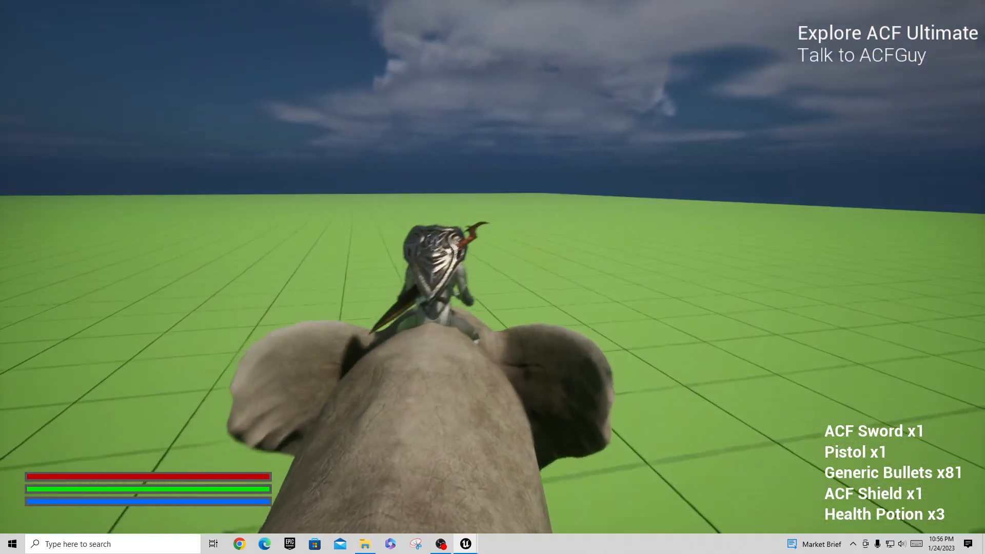
{"action": "key", "text": "d"}
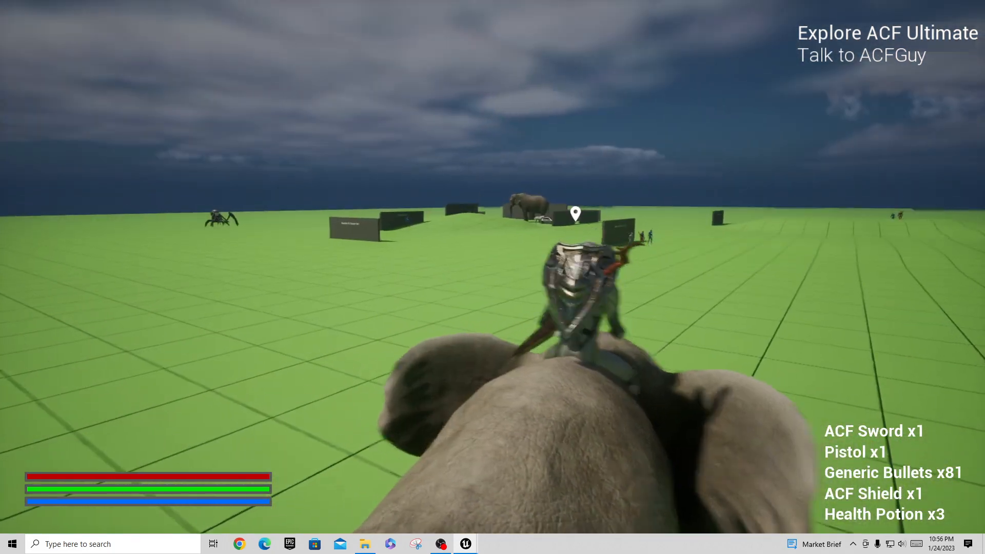
{"action": "key", "text": "w"}
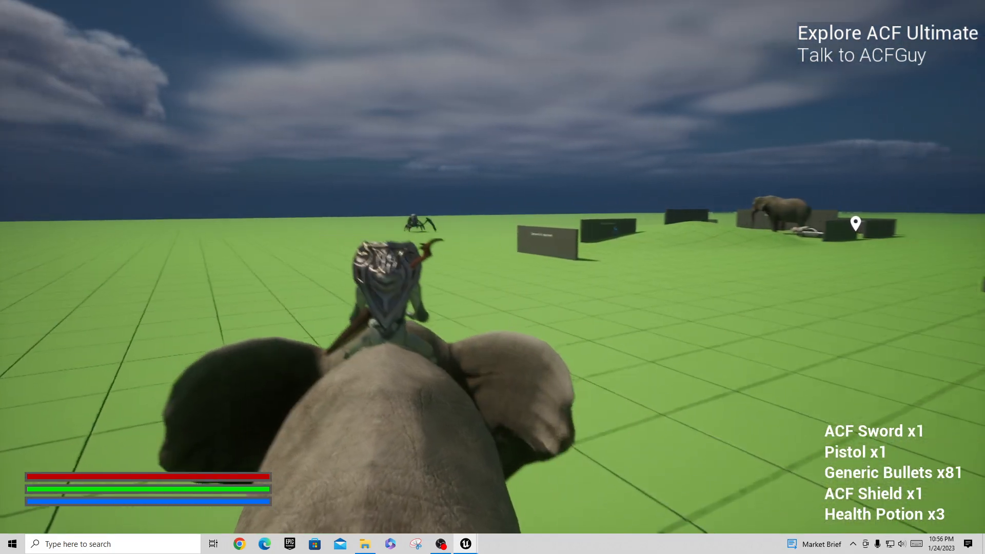
{"action": "key", "text": "w"}
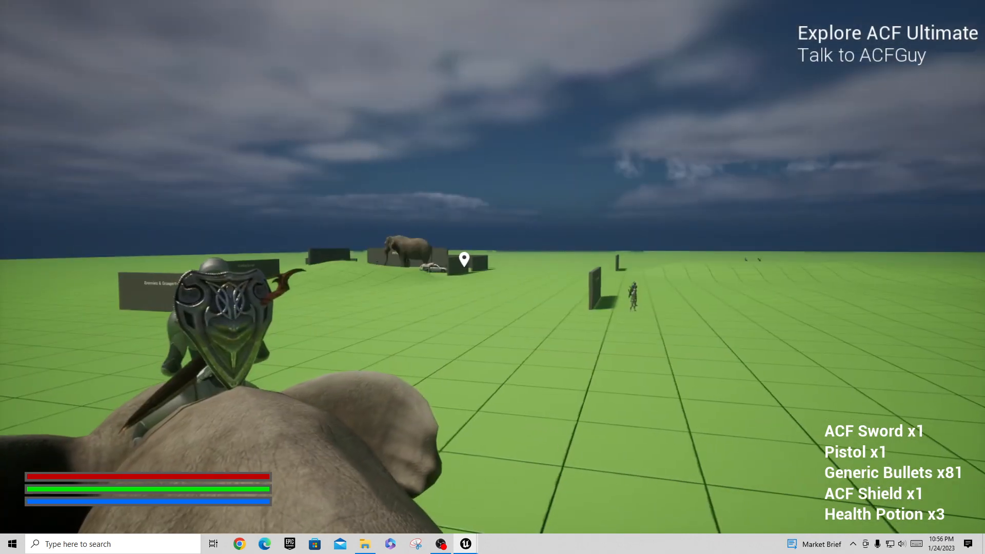
{"action": "key", "text": "w"}
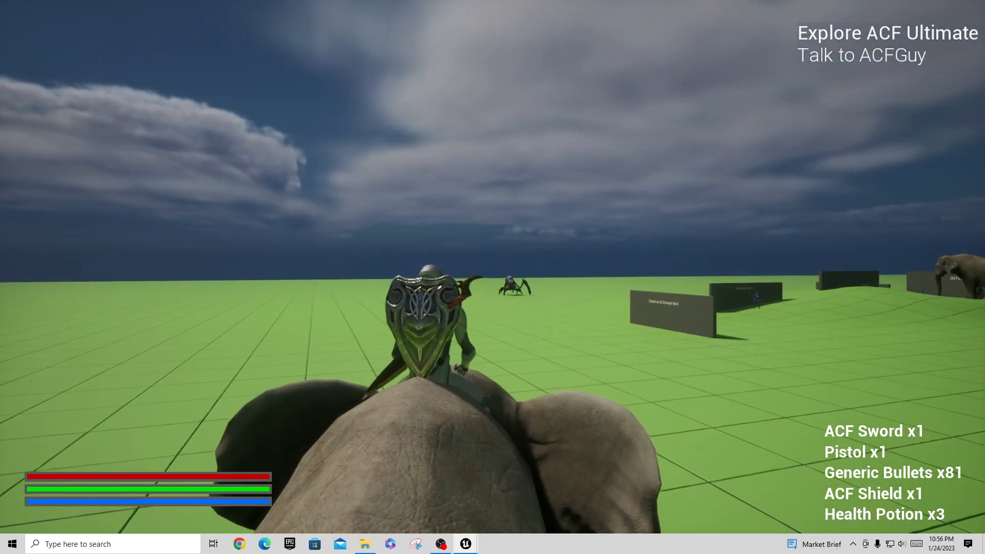
{"action": "key", "text": "w"}
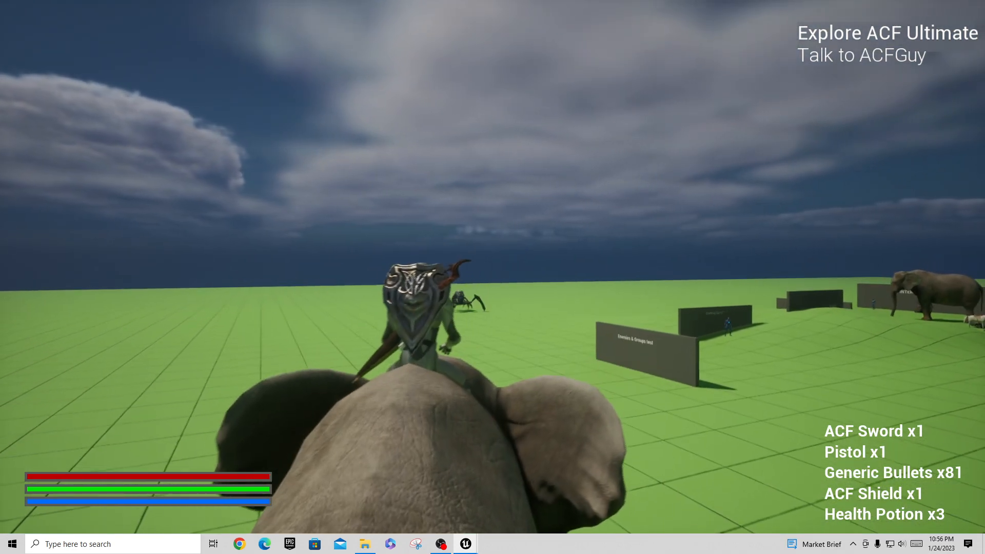
{"action": "key", "text": "w"}
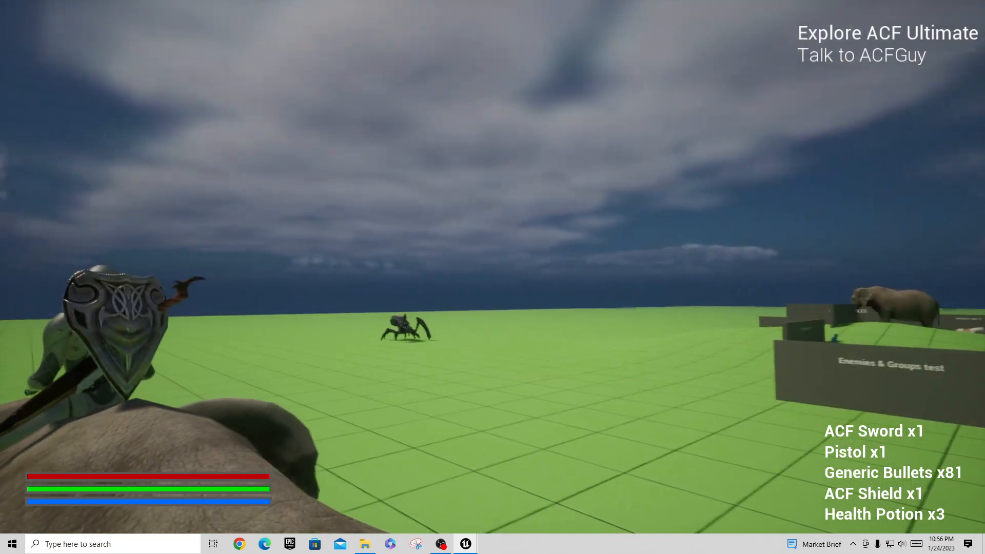
{"action": "key", "text": "Escape"}
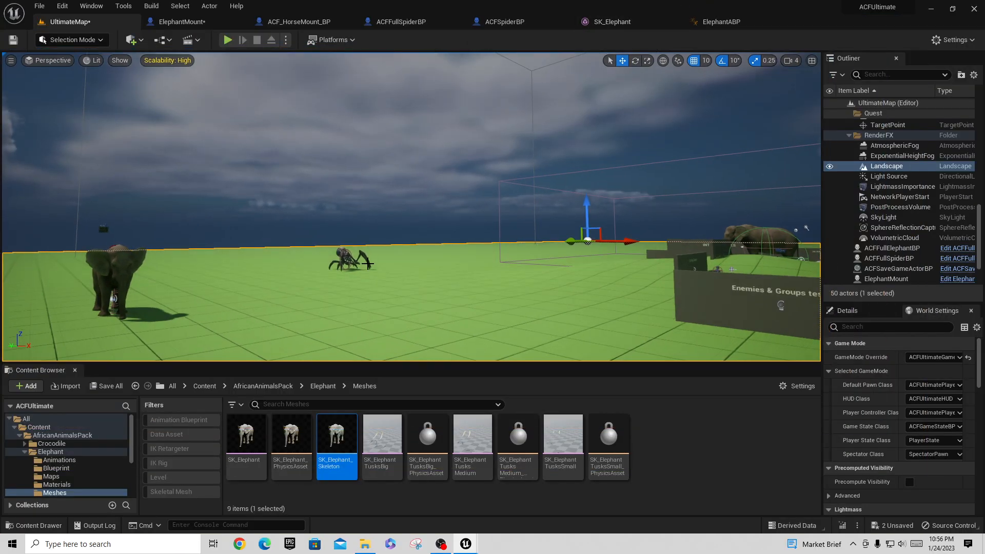
Step: Open the ACF_HorseMount_BP Event Graph and examine the Rider Input nodes, including the ACFShootInput event
{"action": "left_click", "coordinate": [307, 22]}
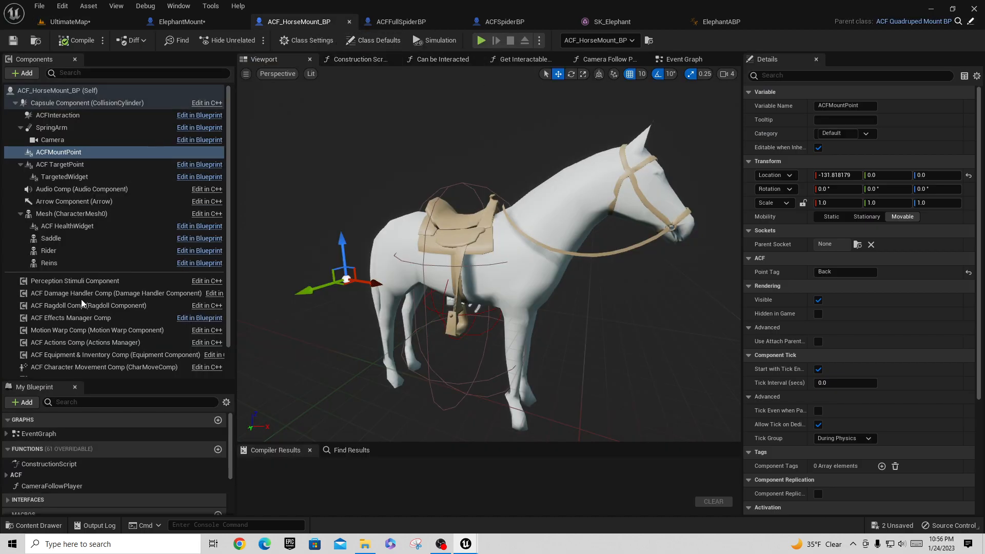
{"action": "double_click", "coordinate": [48, 434]}
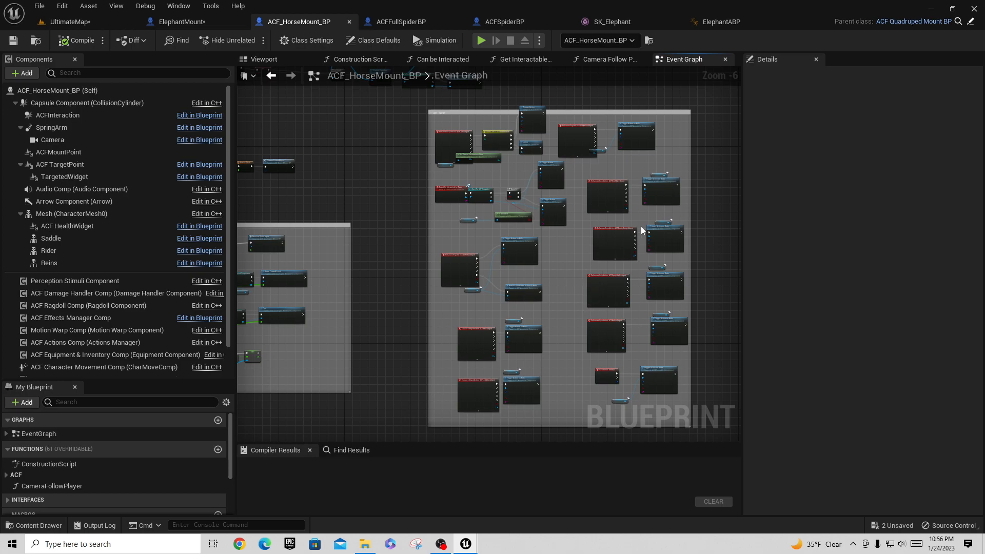
{"action": "left_click_drag", "start_coordinate": [741, 206], "coordinate": [957, 208]}
{"action": "scroll", "coordinate": [548, 249], "scroll_direction": "up", "scroll_amount": 5}
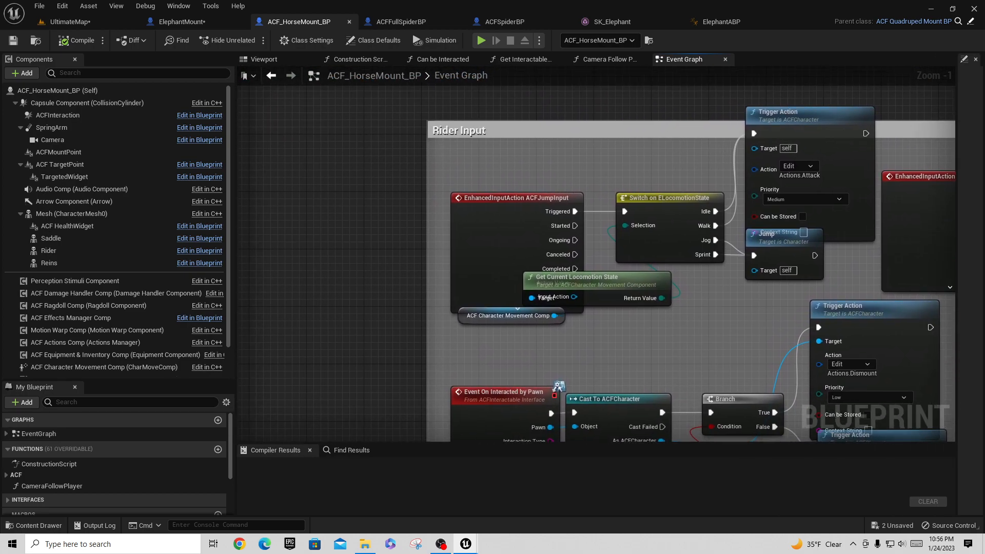
{"action": "right_click_drag", "start_coordinate": [605, 499], "coordinate": [573, 435]}
{"action": "right_click_drag", "start_coordinate": [936, 466], "coordinate": [837, 79]}
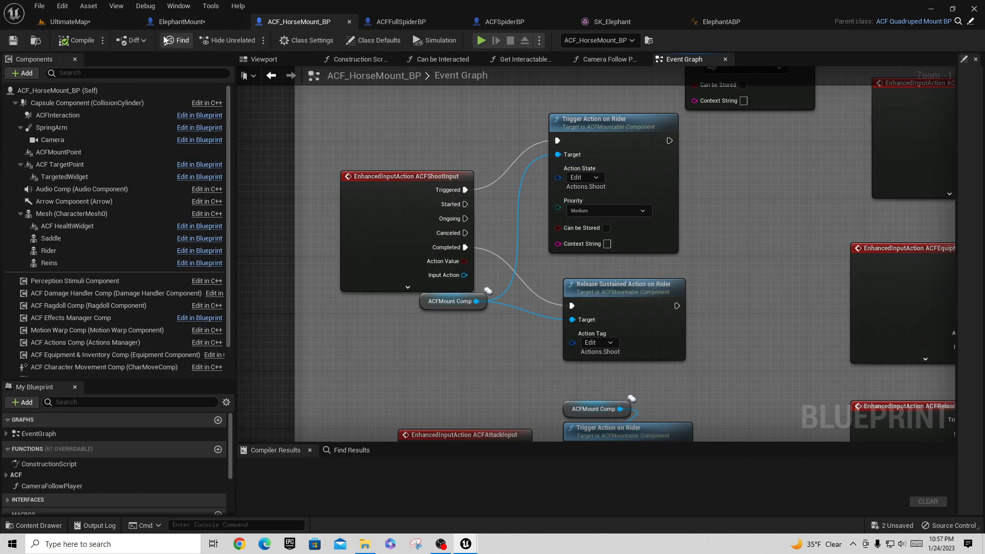
Step: Play UltimateMap in full screen, walk up to the elephant and mount it
{"action": "left_click", "coordinate": [105, 22]}
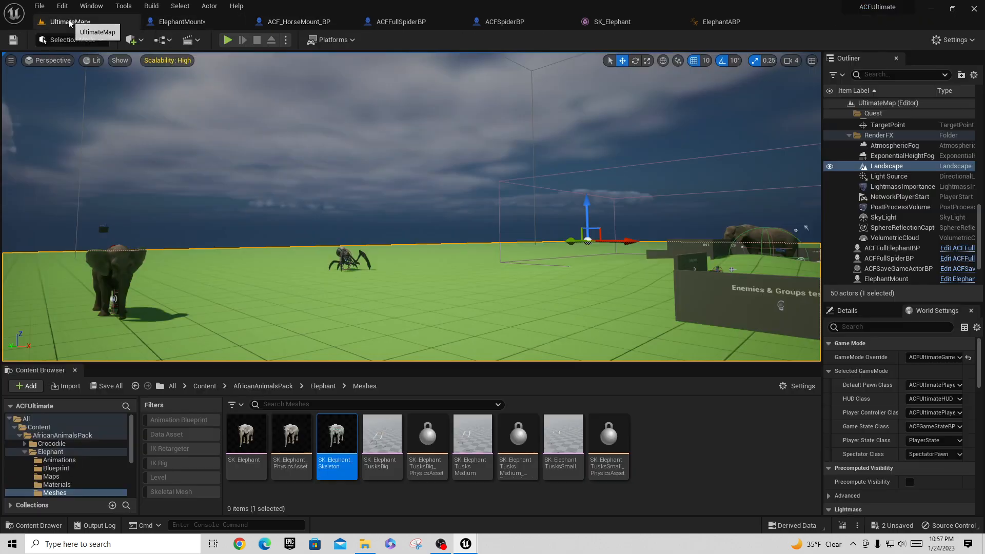
{"action": "left_click", "coordinate": [227, 41]}
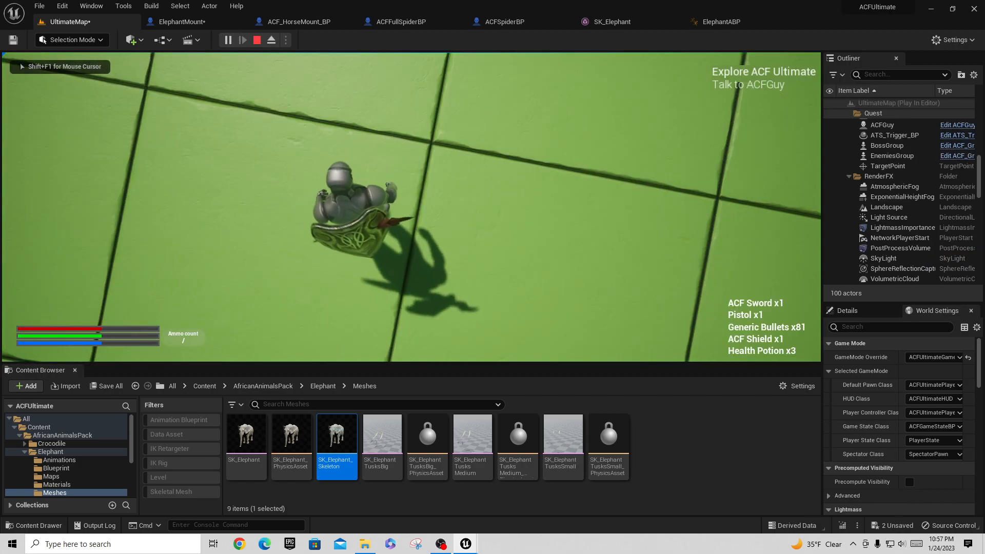
{"action": "key", "text": "F11"}
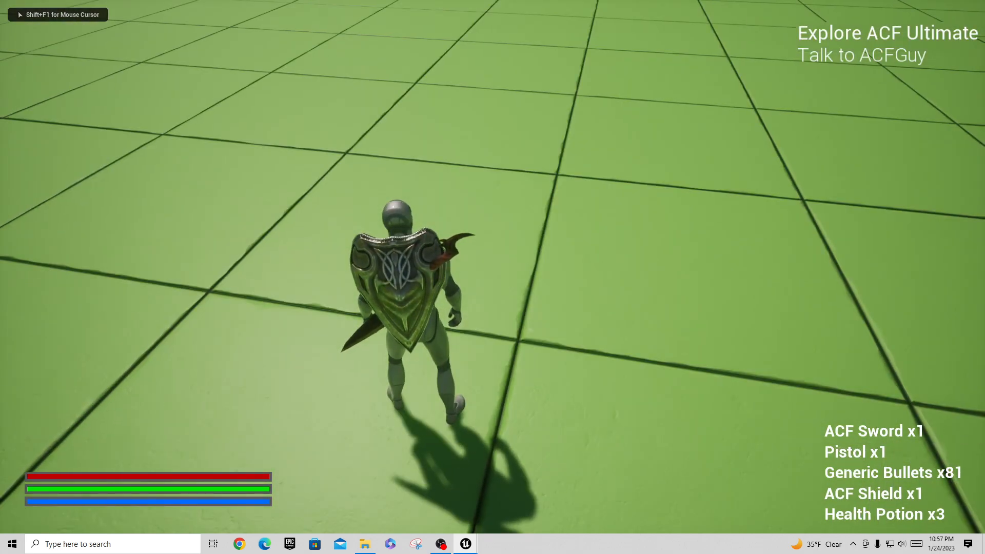
{"action": "key", "text": "w"}
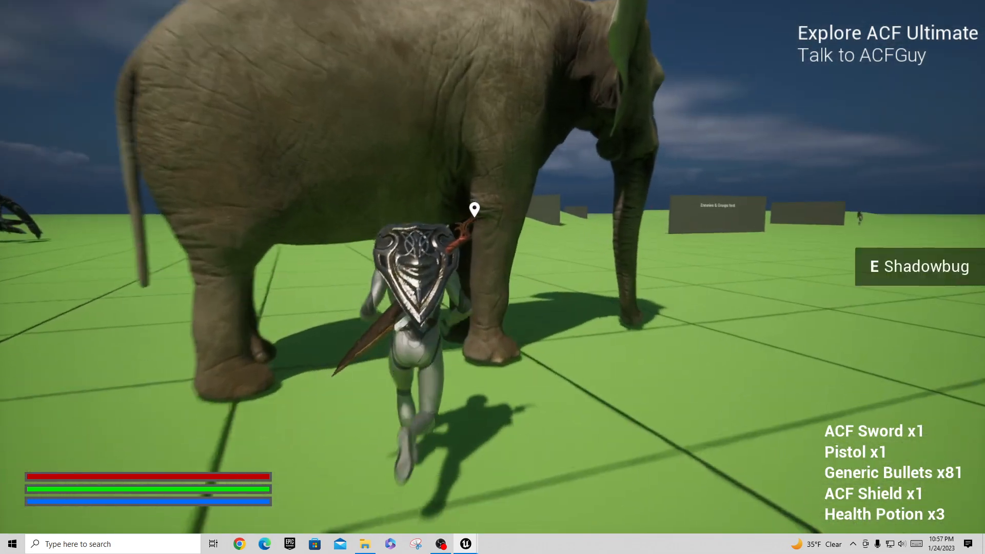
{"action": "key", "text": "e"}
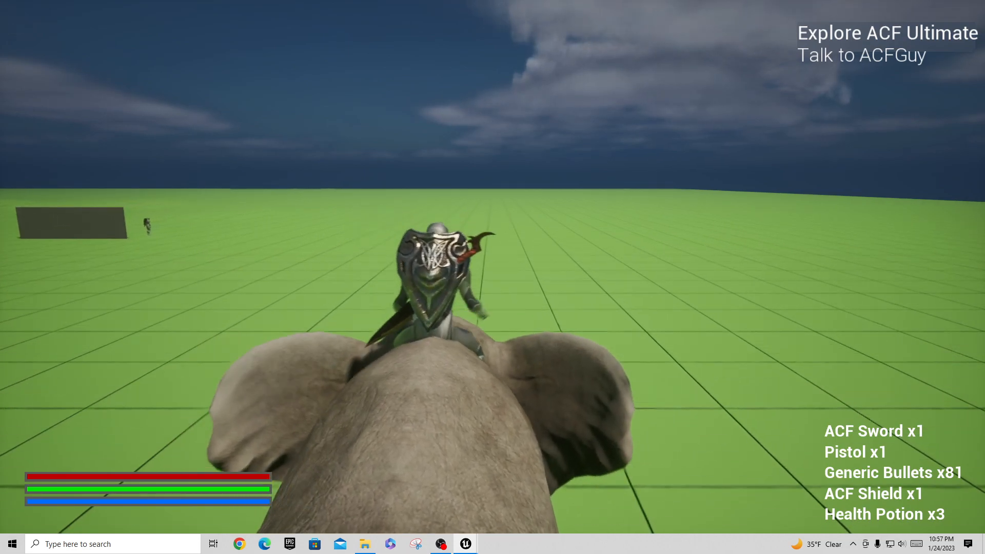
Step: Test melee combat from the elephant's back by swinging the sword several times
{"action": "right_click", "coordinate": [482, 266]}
{"action": "left_click", "coordinate": [482, 267]}
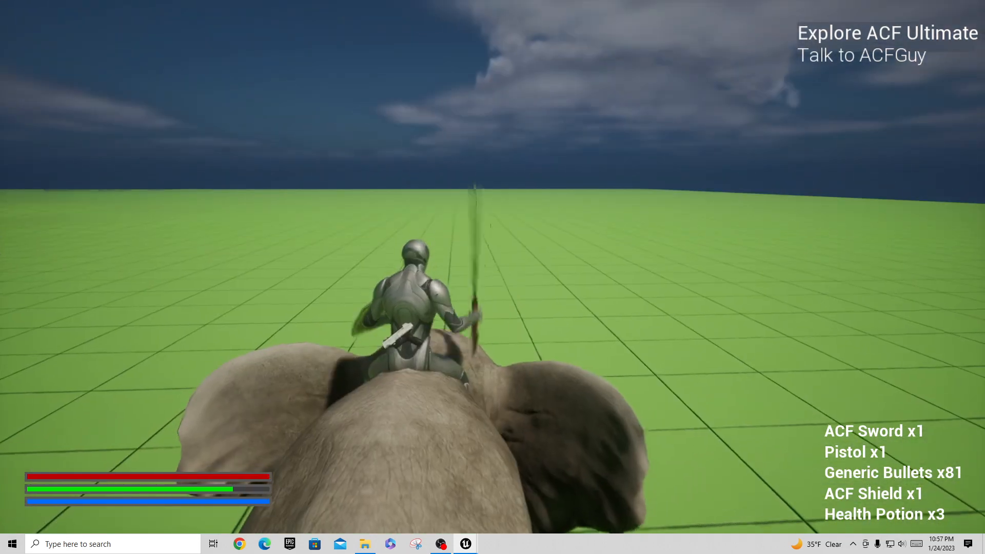
{"action": "left_click", "coordinate": [492, 267]}
{"action": "left_click", "coordinate": [493, 266]}
{"action": "left_click", "coordinate": [492, 267]}
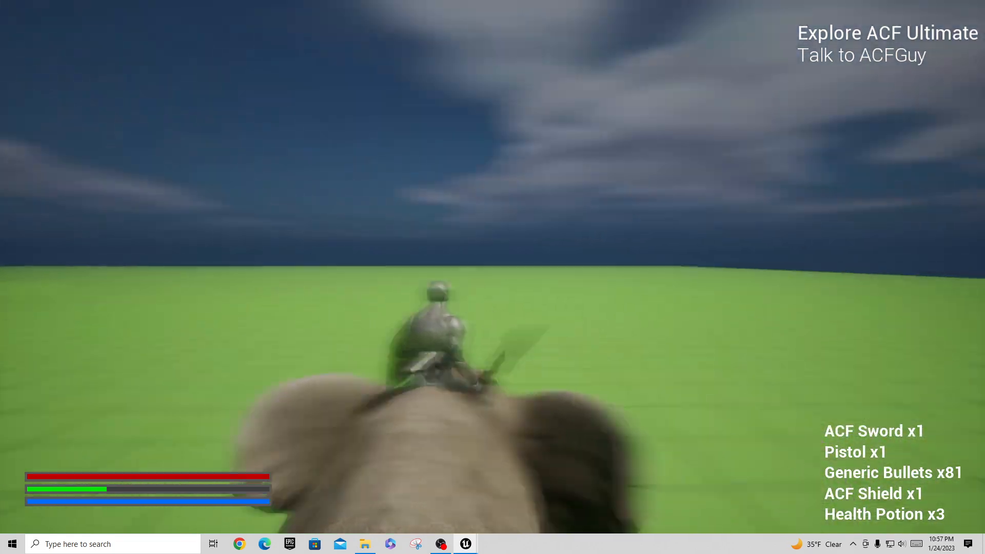
{"action": "left_click", "coordinate": [492, 267]}
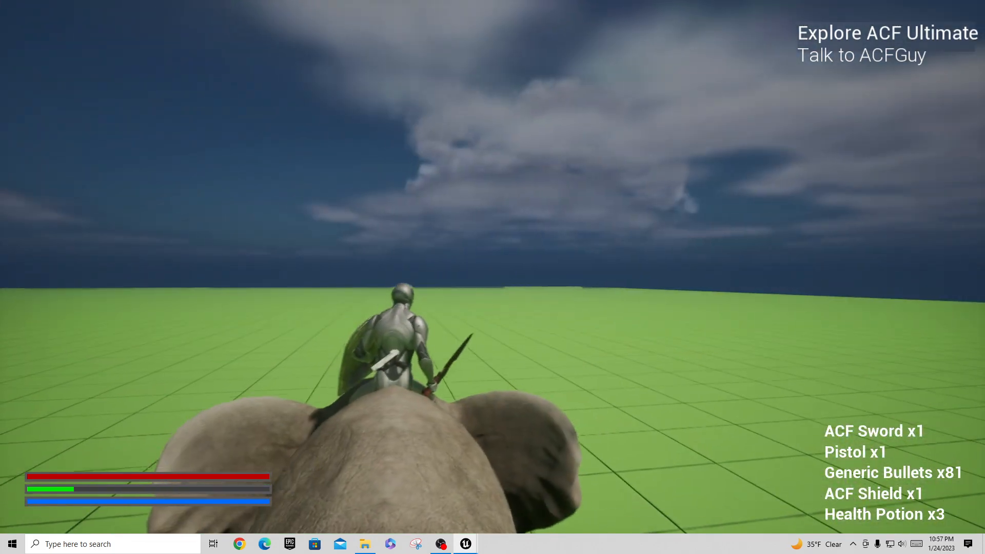
Step: Switch to the pistol while mounted and fire at the group of enemies until the magazine is empty
{"action": "key", "text": "2"}
{"action": "right_click", "coordinate": [480, 267]}
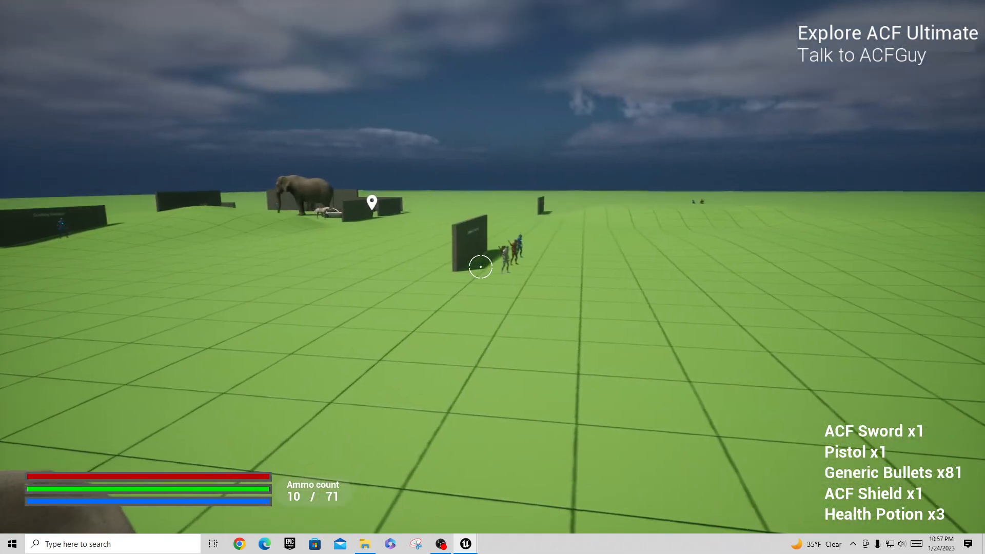
{"action": "left_click", "coordinate": [480, 266]}
{"action": "left_click", "coordinate": [480, 266]}
{"action": "left_click", "coordinate": [480, 267]}
{"action": "left_click", "coordinate": [480, 266]}
{"action": "left_click", "coordinate": [480, 267]}
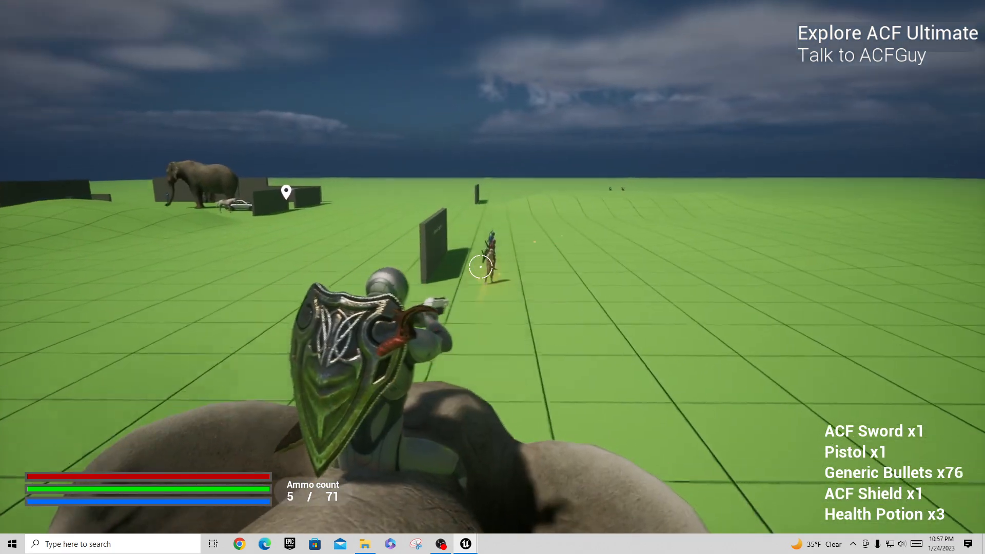
{"action": "left_click", "coordinate": [480, 267]}
{"action": "left_click", "coordinate": [480, 267]}
{"action": "left_click", "coordinate": [480, 266]}
{"action": "left_click", "coordinate": [481, 267]}
{"action": "left_click", "coordinate": [481, 266]}
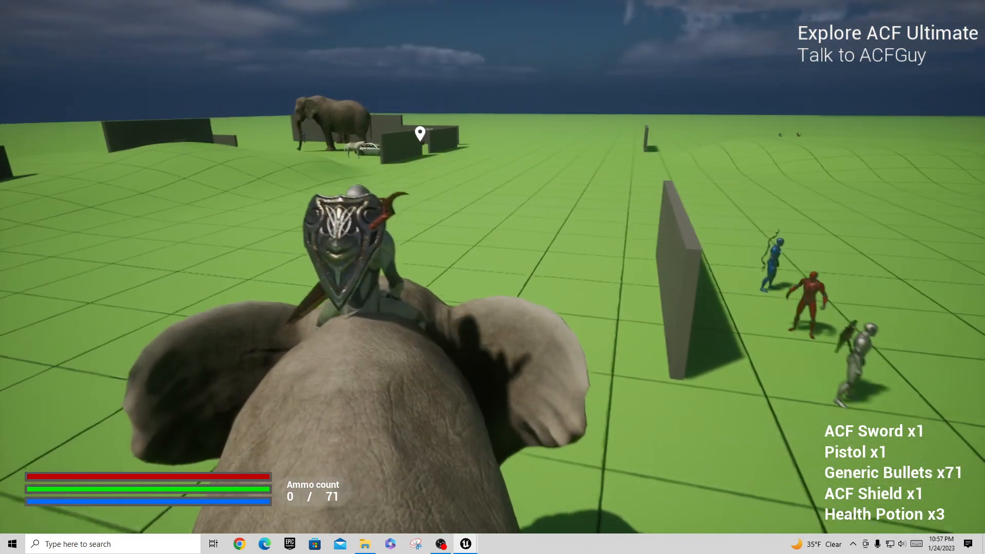
Step: Test aiming the pistol once more from the elephant, end the play session and restore the normal editor layout
{"action": "right_click", "coordinate": [480, 267]}
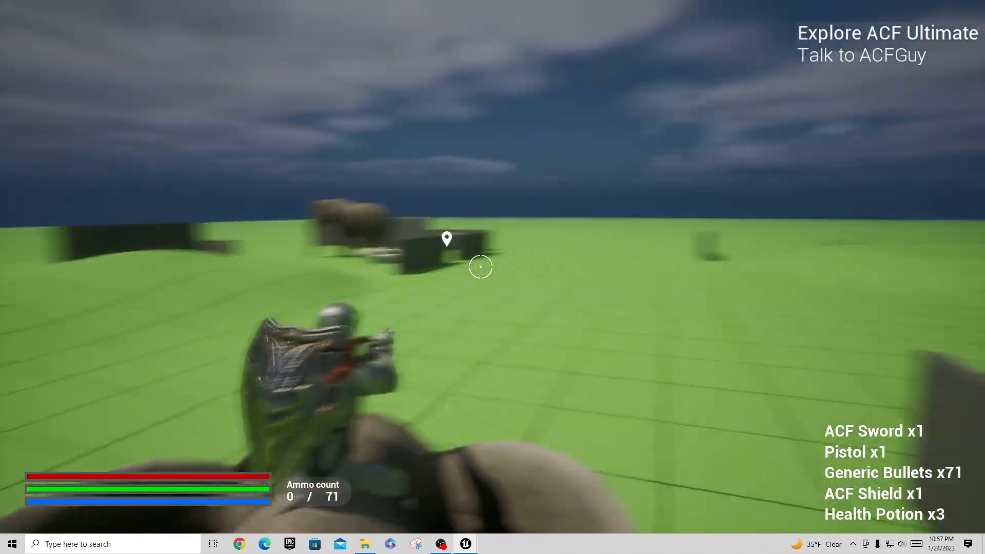
{"action": "right_click", "coordinate": [481, 267]}
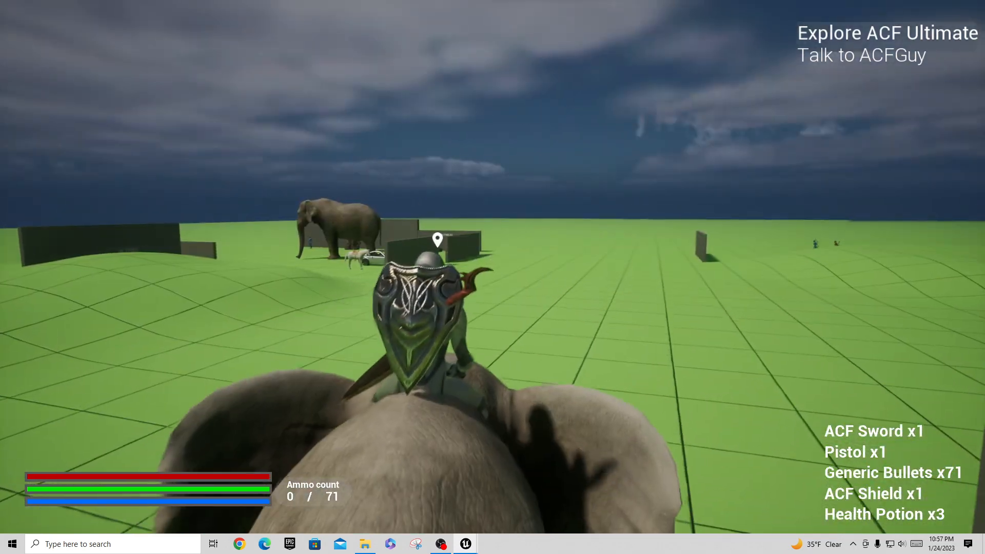
{"action": "key", "text": "Escape"}
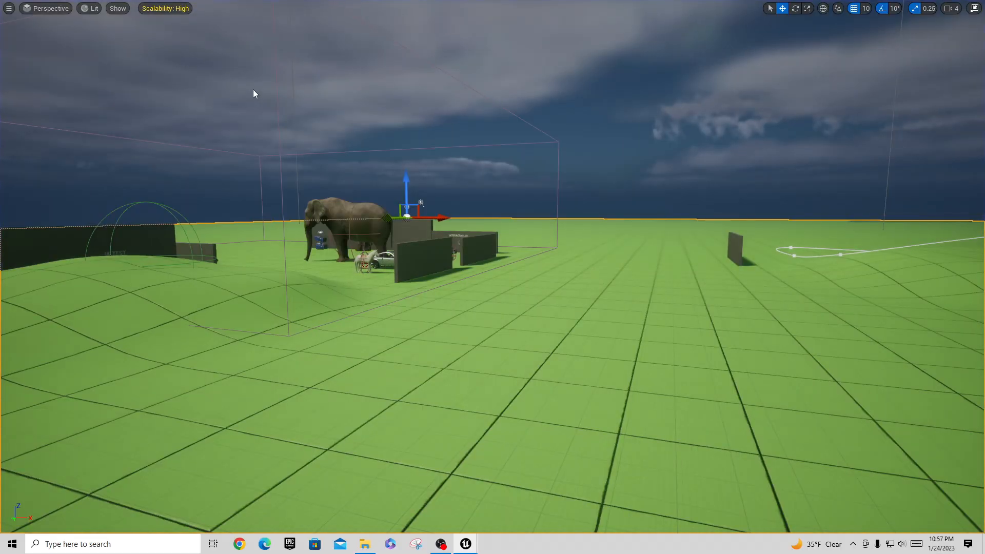
{"action": "key", "text": "F11"}
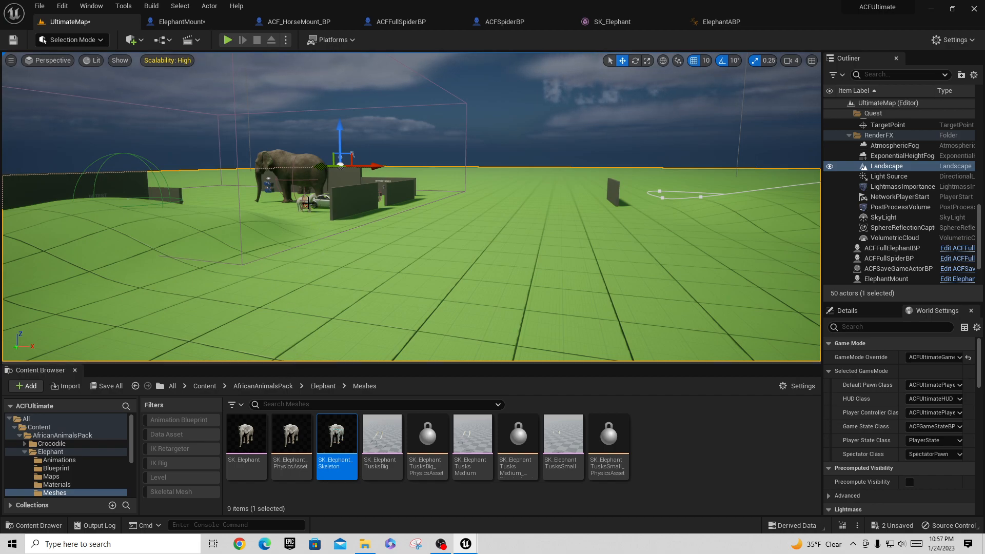
Step: Select the horse mount in the level, locate its asset in the Mount folder and open the ACF_HorseMount_BP blueprint
{"action": "left_click", "coordinate": [306, 203]}
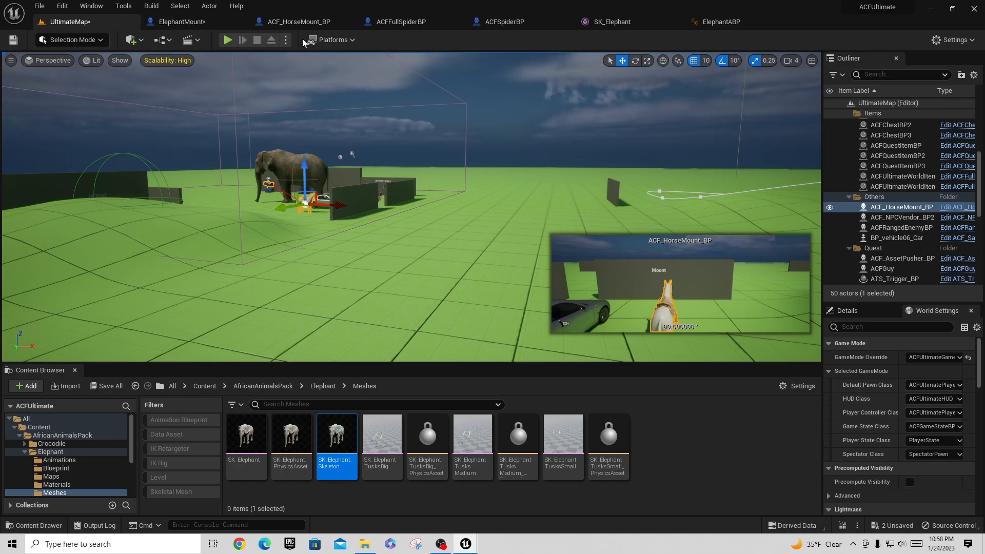
{"action": "right_click", "coordinate": [918, 210]}
{"action": "left_click", "coordinate": [844, 231]}
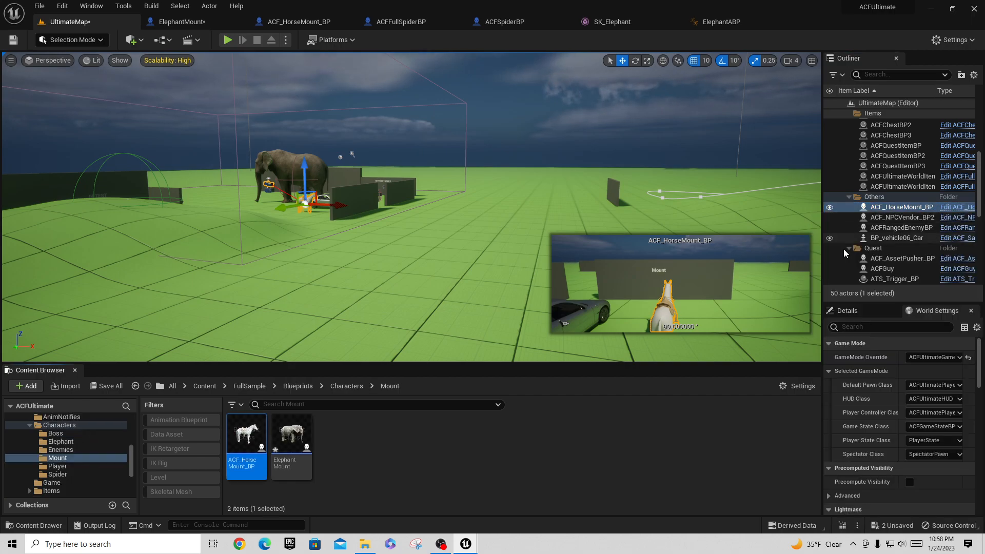
{"action": "double_click", "coordinate": [250, 440]}
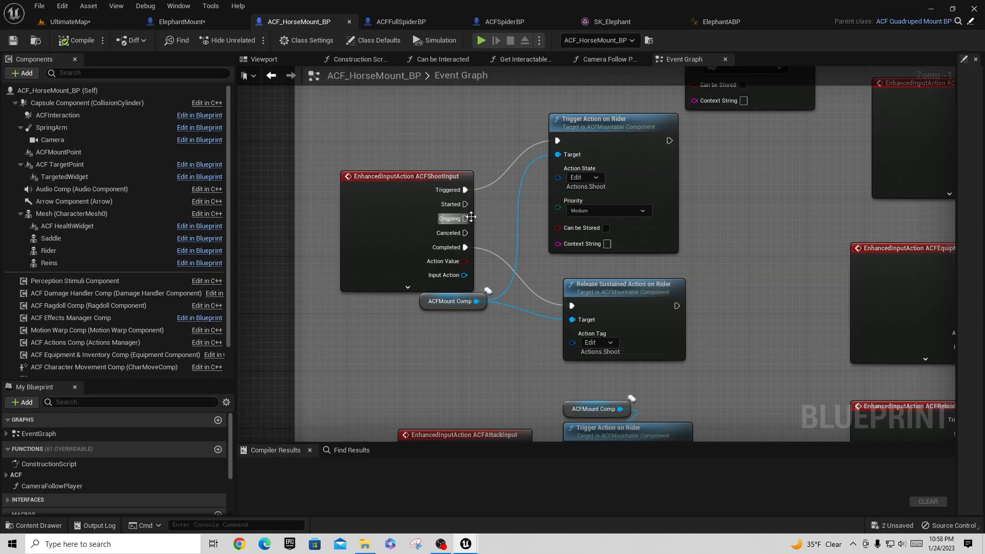
Step: Examine the overall Event Graph of ACF_HorseMount_BP, including the Movement input and Rider Input comment groups
{"action": "scroll", "coordinate": [429, 237], "scroll_direction": "down", "scroll_amount": 2}
{"action": "scroll", "coordinate": [324, 158], "scroll_direction": "down", "scroll_amount": 2}
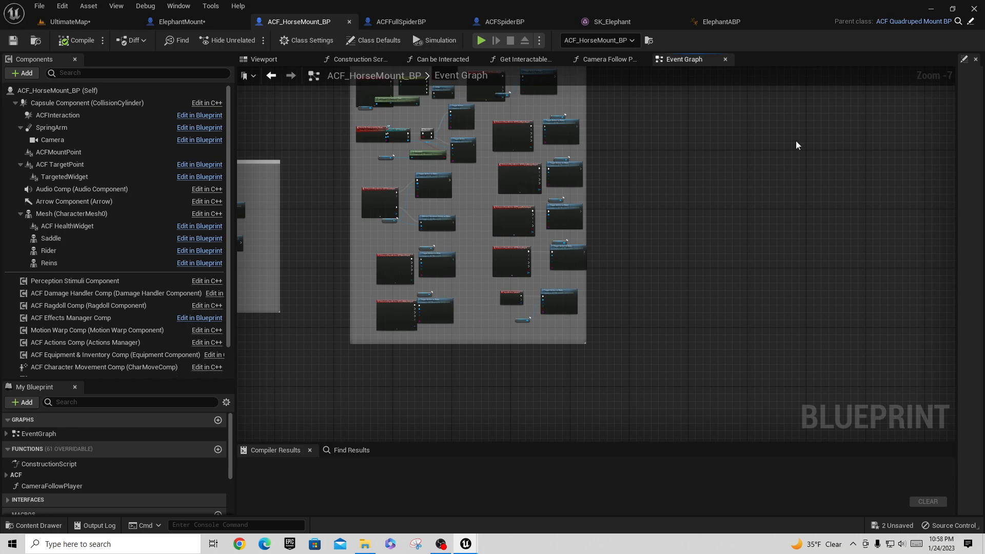
{"action": "right_click_drag", "start_coordinate": [664, 128], "coordinate": [707, 150]}
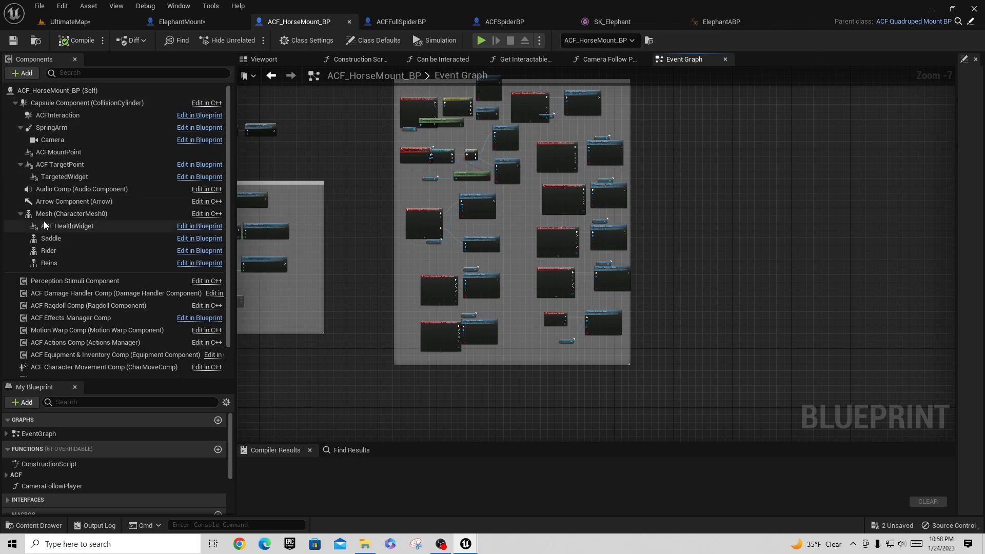
{"action": "right_click_drag", "start_coordinate": [728, 259], "coordinate": [904, 285]}
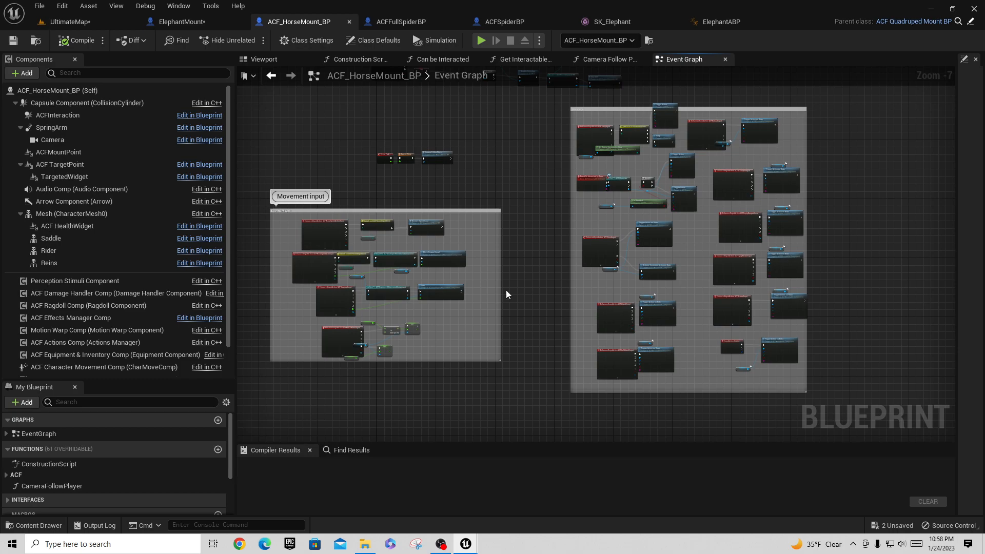
{"action": "scroll", "coordinate": [570, 279], "scroll_direction": "down", "scroll_amount": 2}
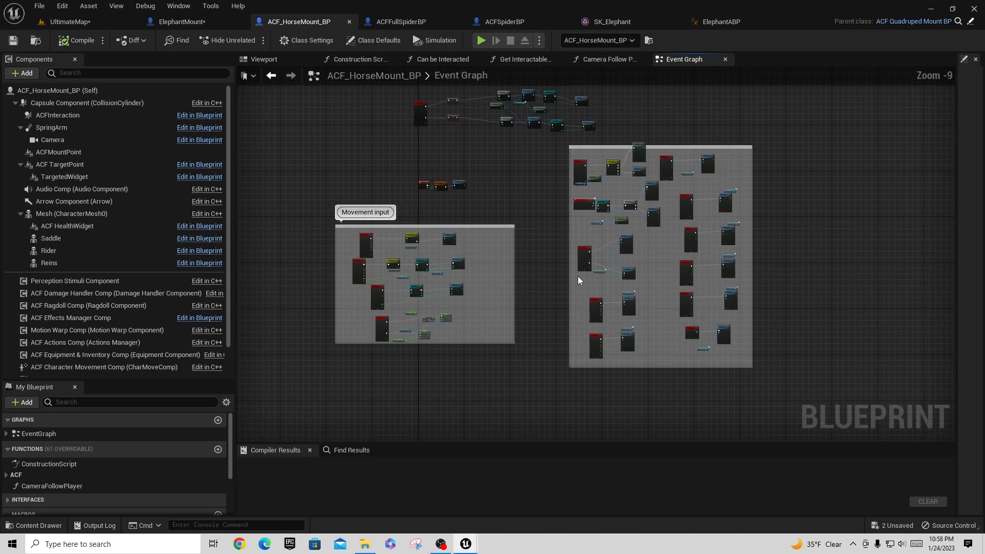
Step: Examine the ACFAimInput event chain in the Event Graph, from the Aiming variable setters through Enable Crosshair to the Aim and Stop Aim calls
{"action": "right_click_drag", "start_coordinate": [539, 200], "coordinate": [553, 283]}
{"action": "scroll", "coordinate": [525, 244], "scroll_direction": "up", "scroll_amount": 7}
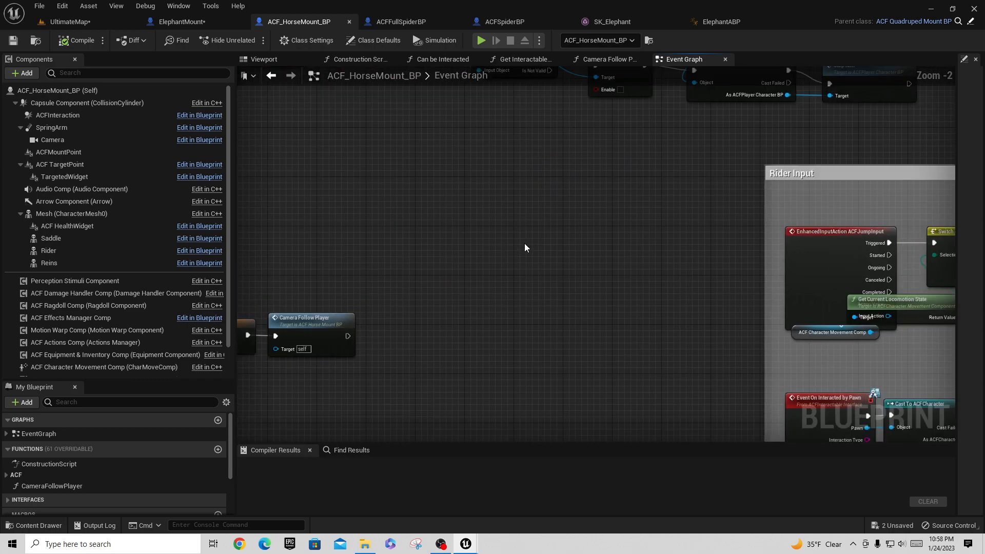
{"action": "scroll", "coordinate": [525, 244], "scroll_direction": "down", "scroll_amount": 2}
{"action": "right_click_drag", "start_coordinate": [524, 243], "coordinate": [627, 402]}
{"action": "scroll", "coordinate": [488, 378], "scroll_direction": "up", "scroll_amount": 3}
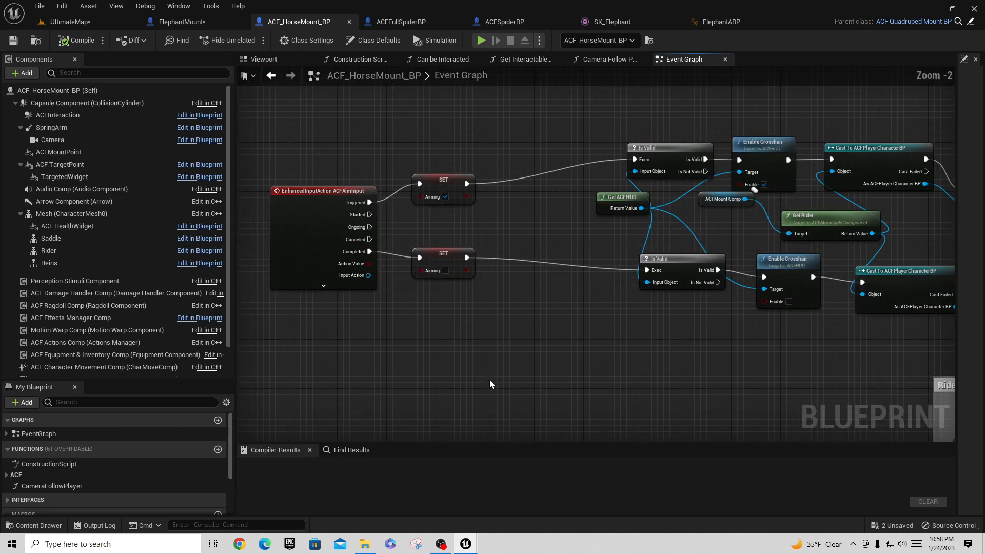
{"action": "right_click_drag", "start_coordinate": [493, 365], "coordinate": [512, 392]}
{"action": "scroll", "coordinate": [518, 384], "scroll_direction": "down", "scroll_amount": 2}
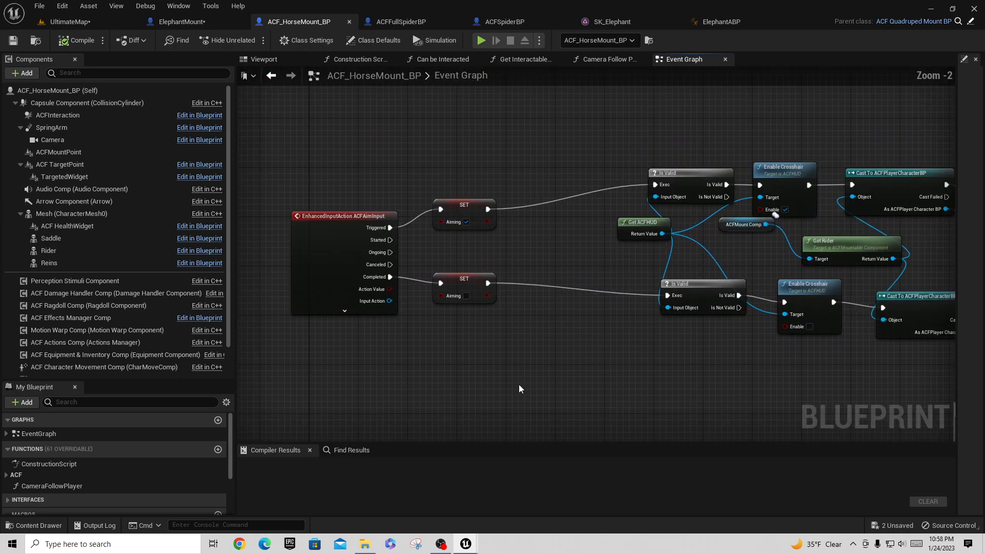
{"action": "right_click_drag", "start_coordinate": [580, 395], "coordinate": [565, 315]}
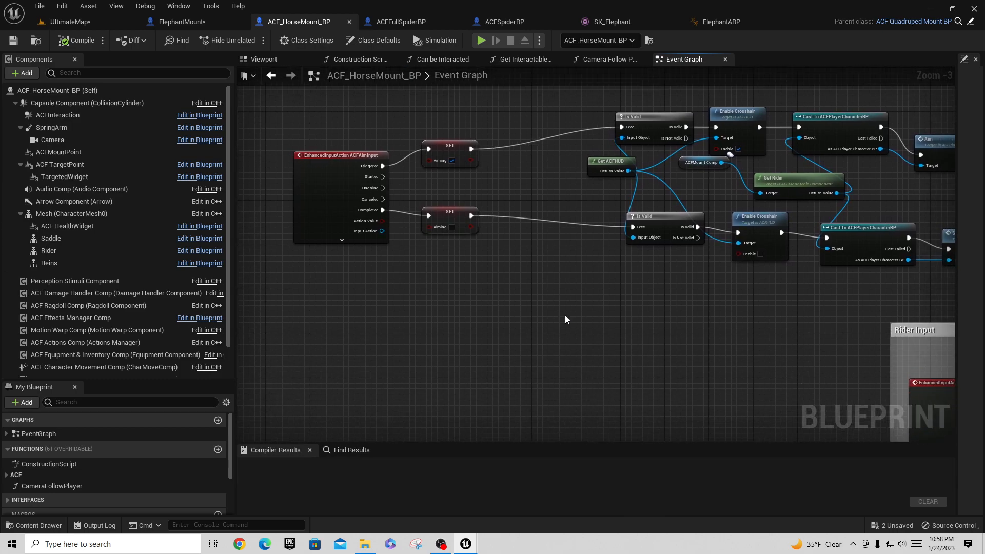
{"action": "scroll", "coordinate": [638, 344], "scroll_direction": "down", "scroll_amount": 1}
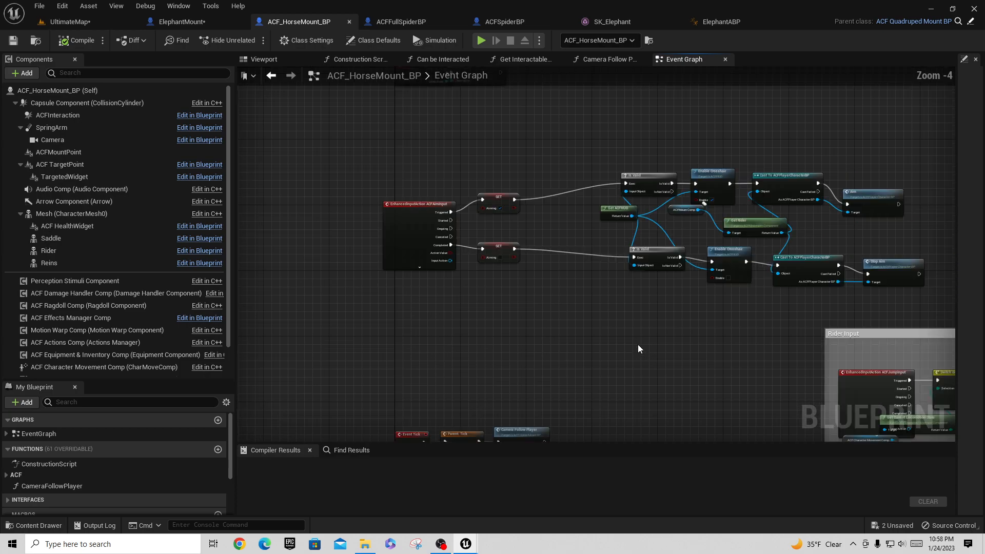
{"action": "right_click_drag", "start_coordinate": [637, 343], "coordinate": [597, 312]}
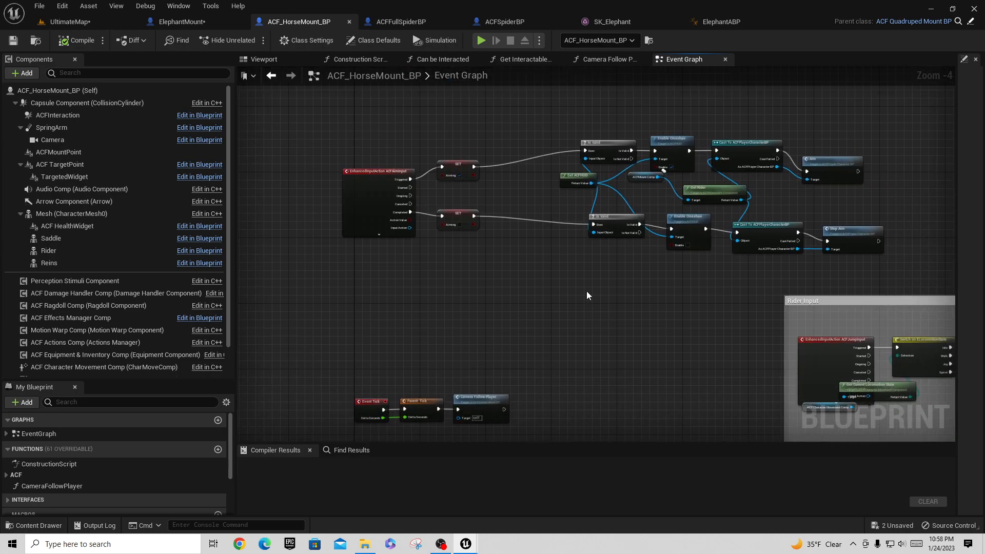